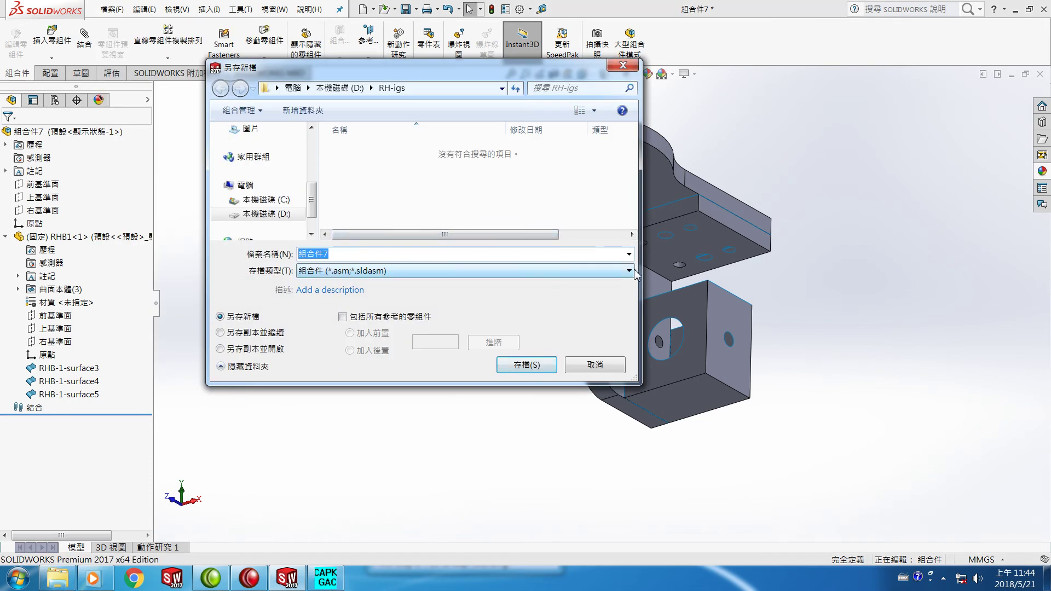
Save the assembly as a Part (*.prt;*.sldprt) file over the existing RB2 file in the RH-igs folder.
left_click(630, 271)
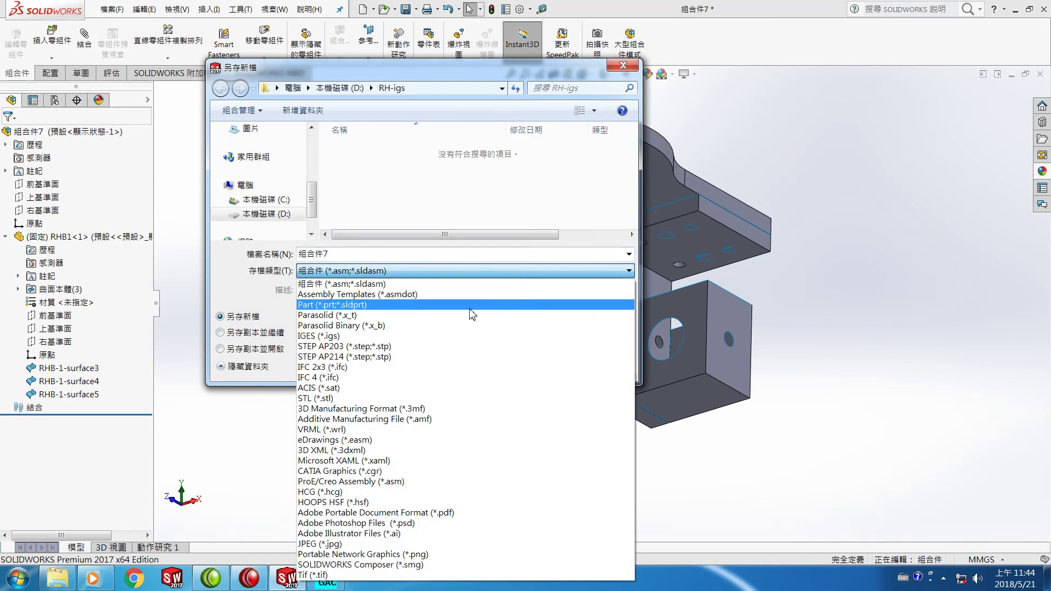
left_click(470, 306)
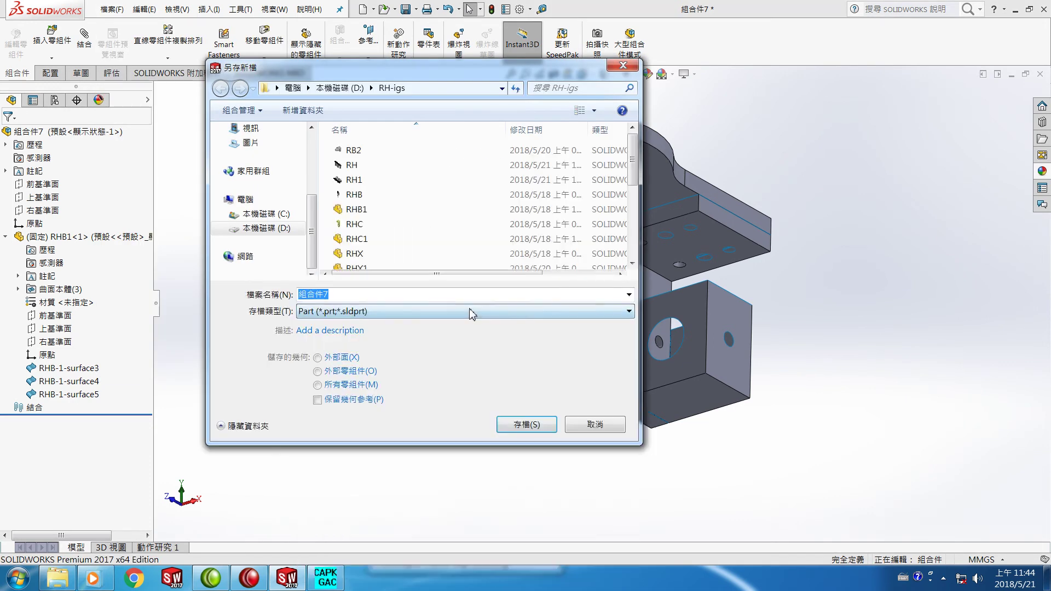
left_click(357, 154)
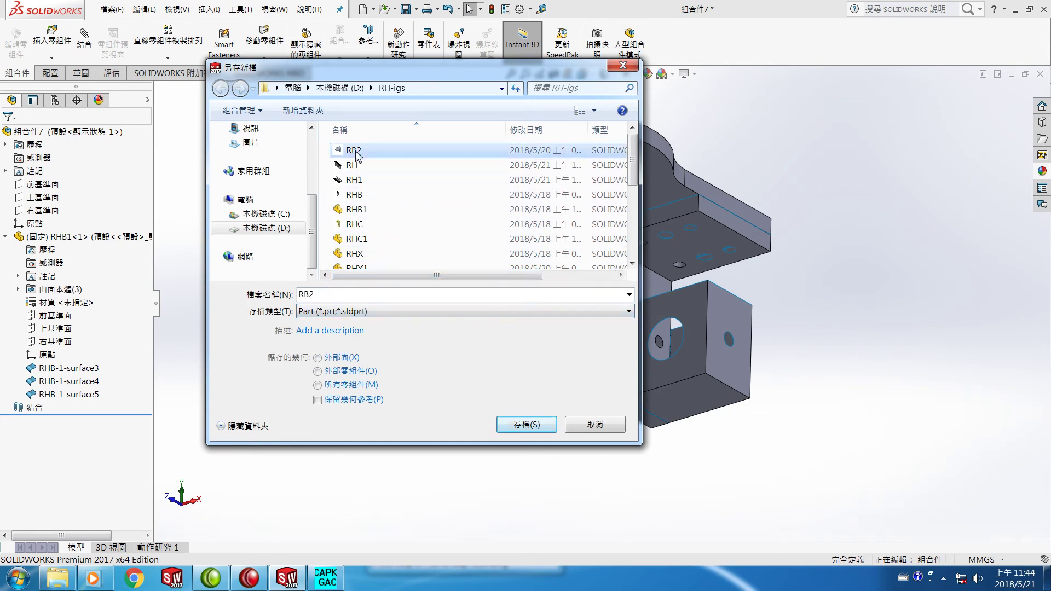
left_click(522, 425)
left_click(571, 289)
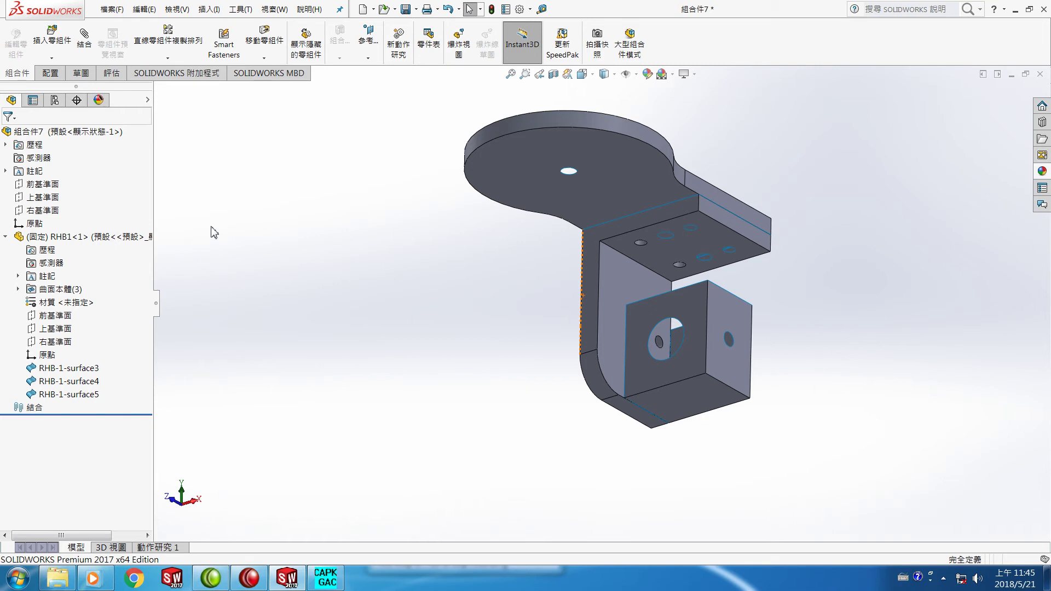
Close the assembly and create a new part document from the part template (零件).
left_click(110, 13)
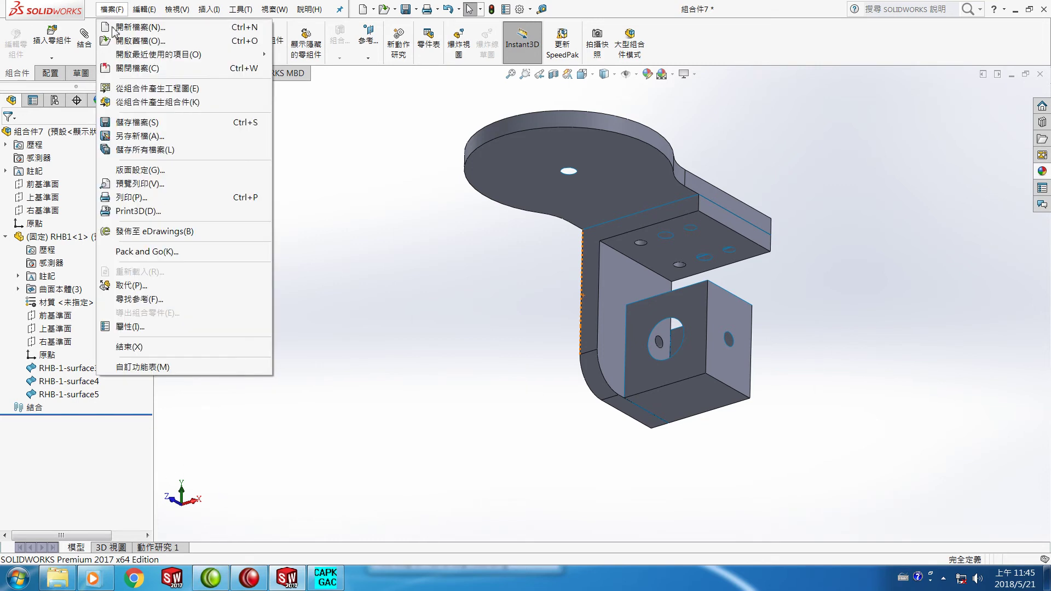
left_click(129, 69)
left_click(267, 235)
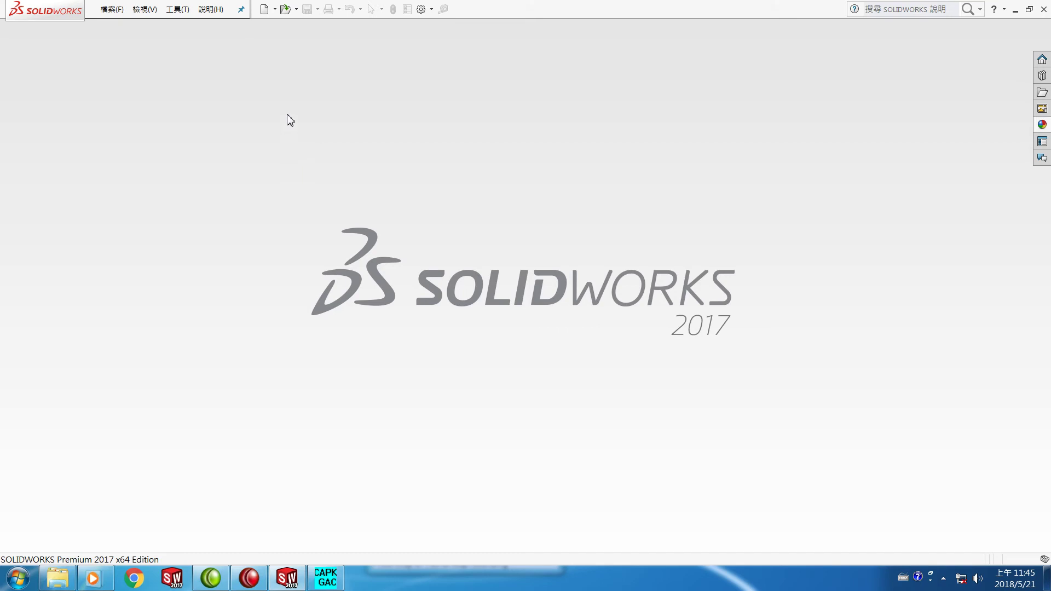
left_click(265, 9)
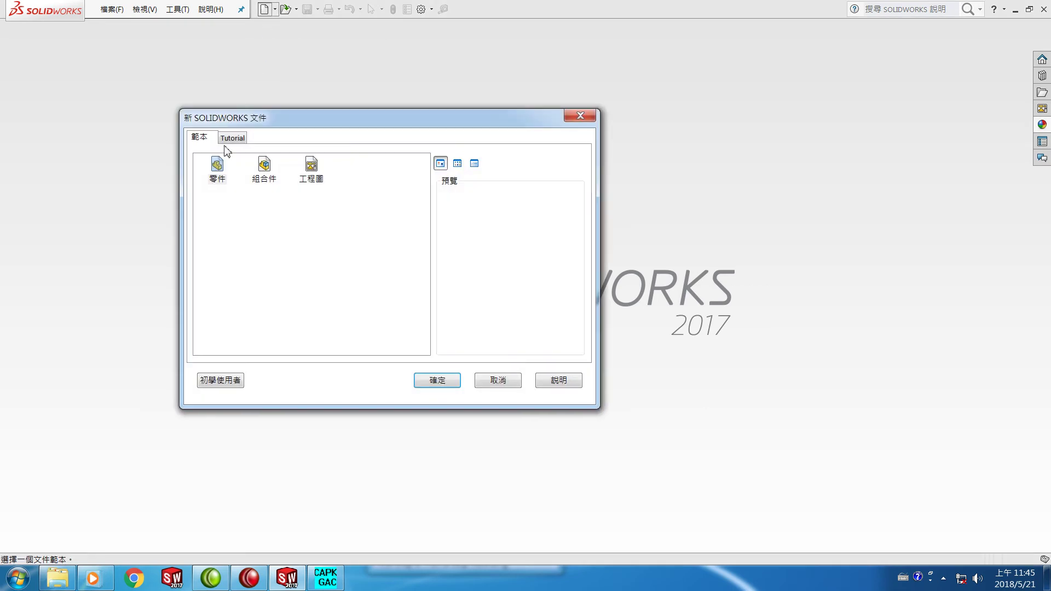
double_click(217, 176)
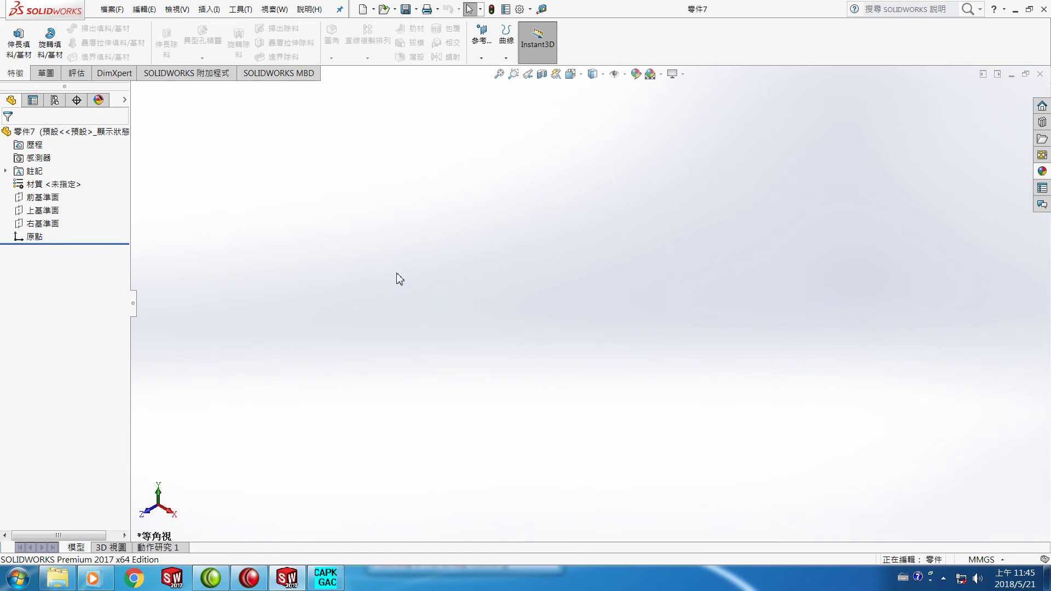
Turn the view normal to the Front Plane (前基準面) and start a sketch on it.
left_click(46, 73)
left_click(13, 34)
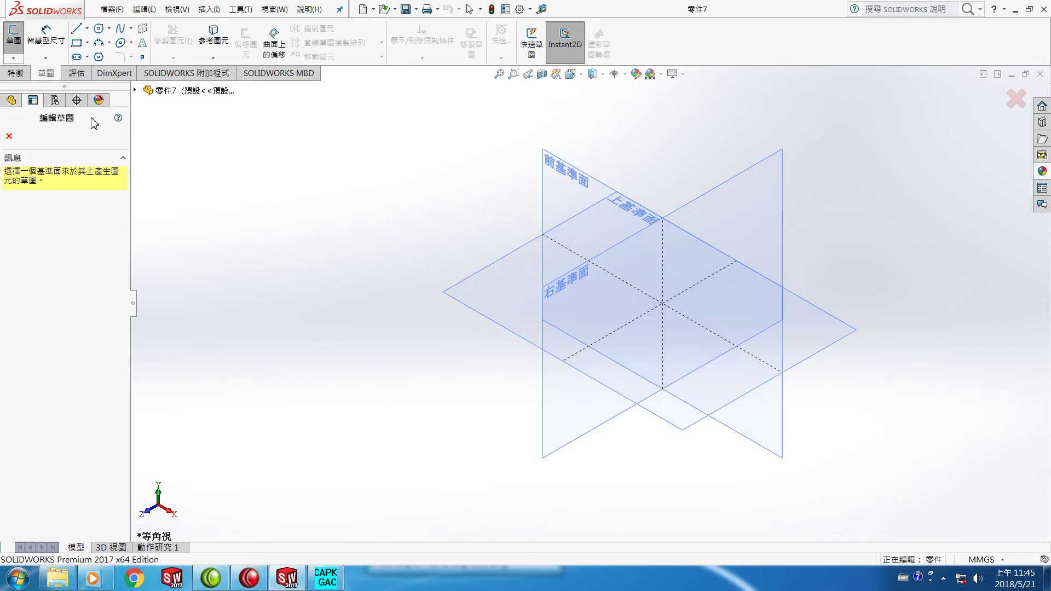
left_click(9, 137)
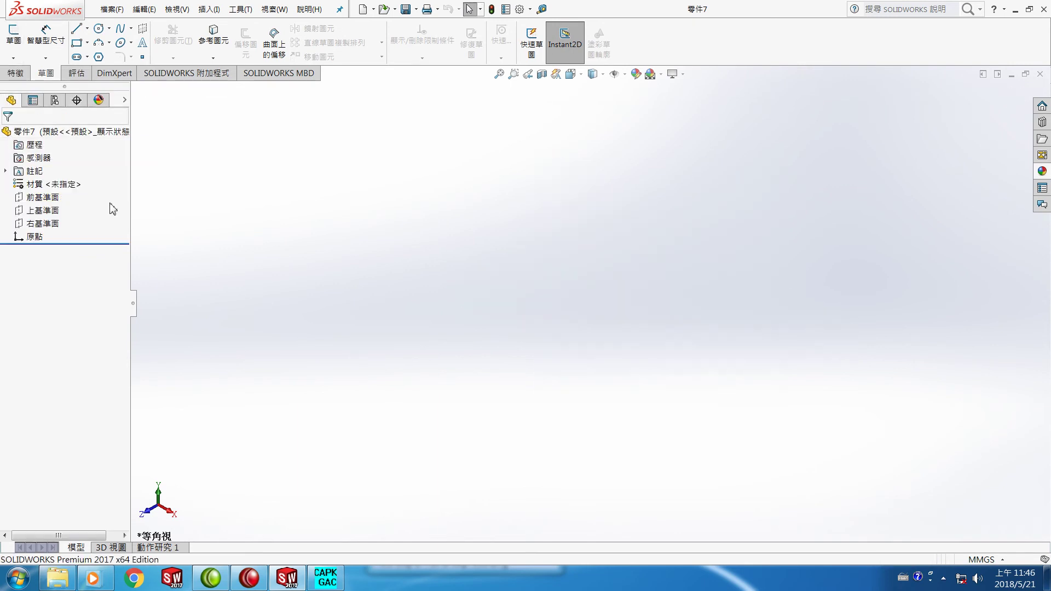
left_click(44, 198)
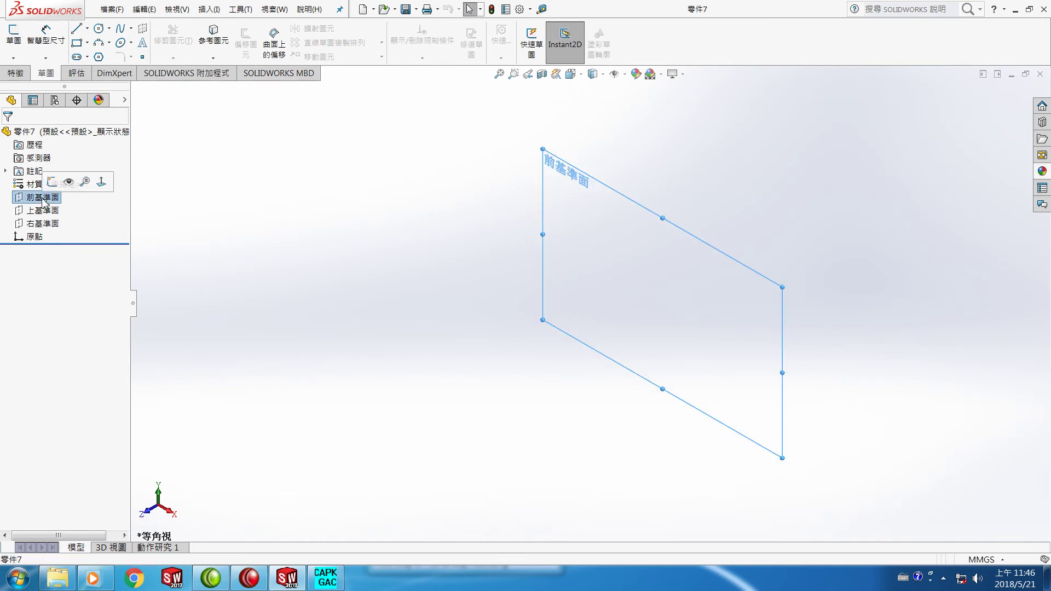
left_click(101, 183)
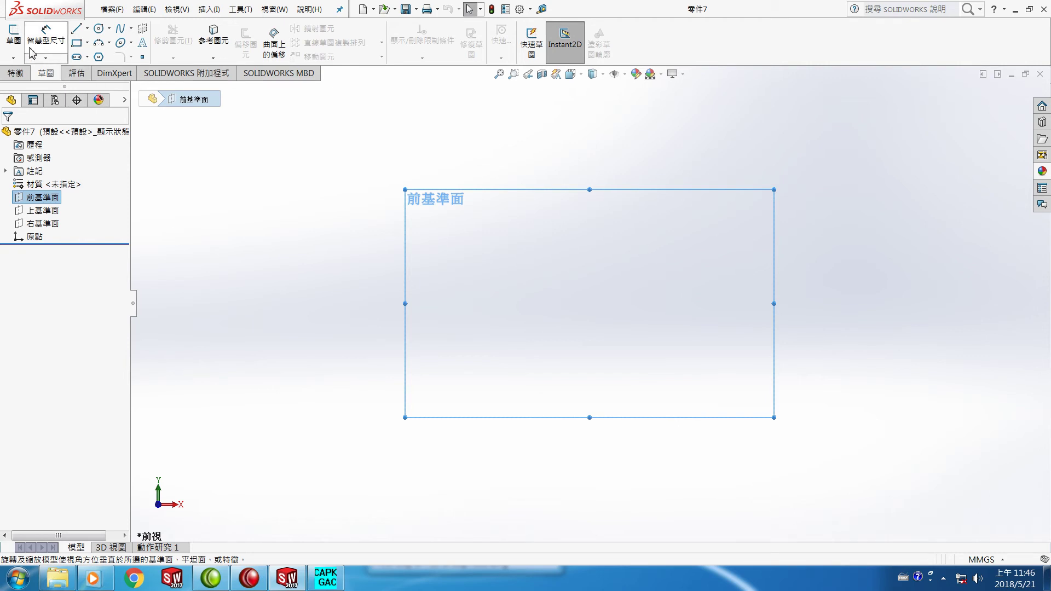
left_click(13, 34)
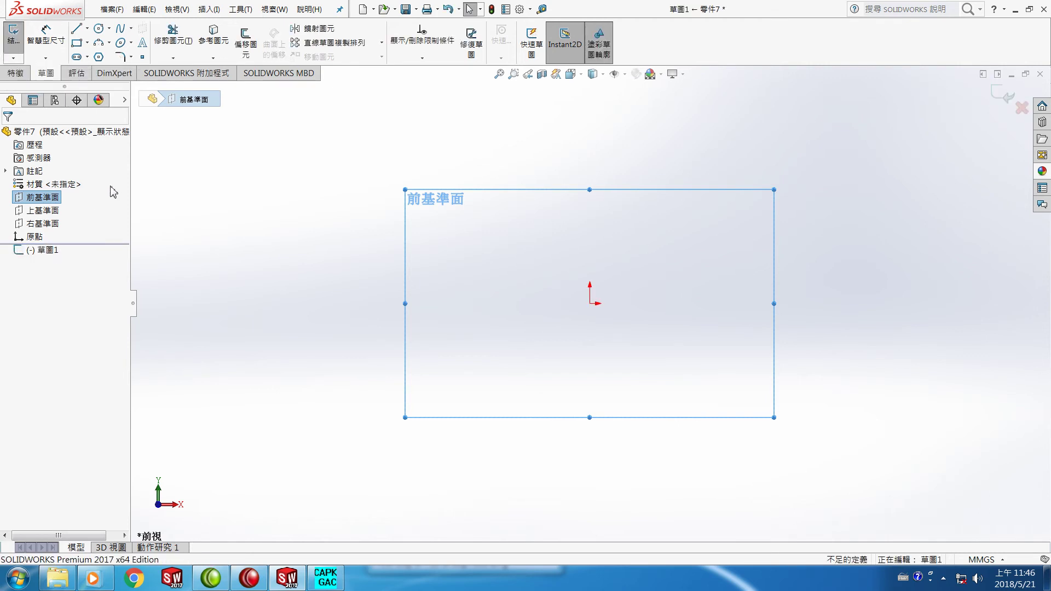
Draw a closed six-line profile from the origin: base about 94 mm, left edge about 21 mm, raised sloping right part with a short vertical end.
left_click(76, 27)
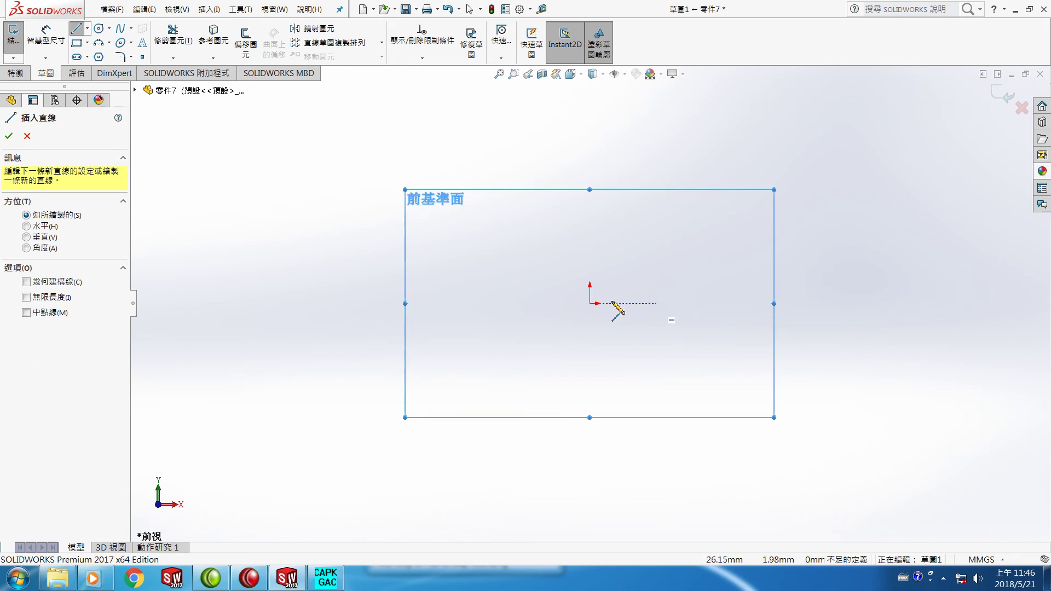
left_click(590, 304)
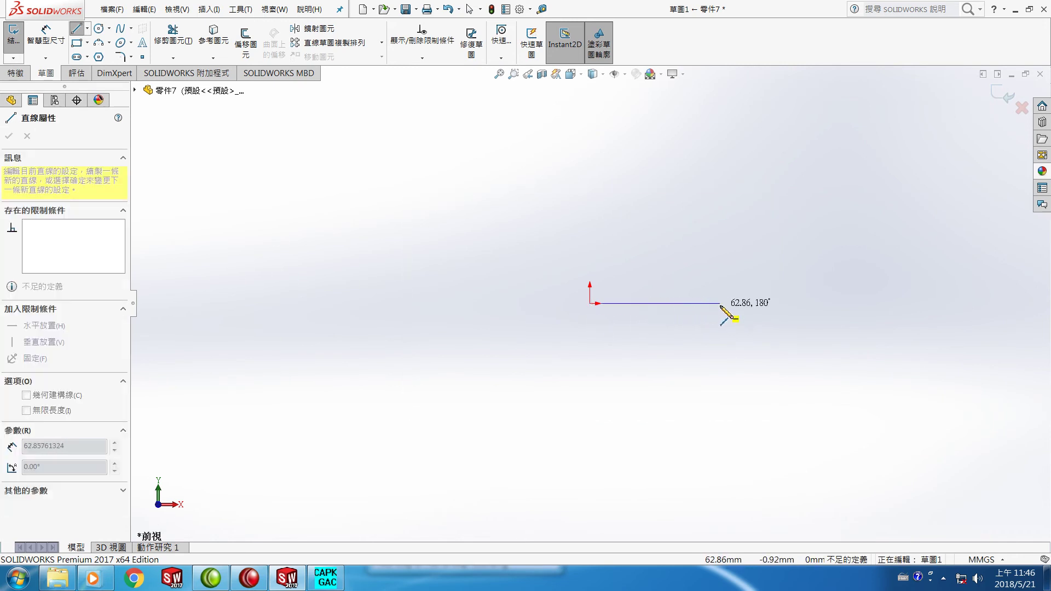
left_click(786, 303)
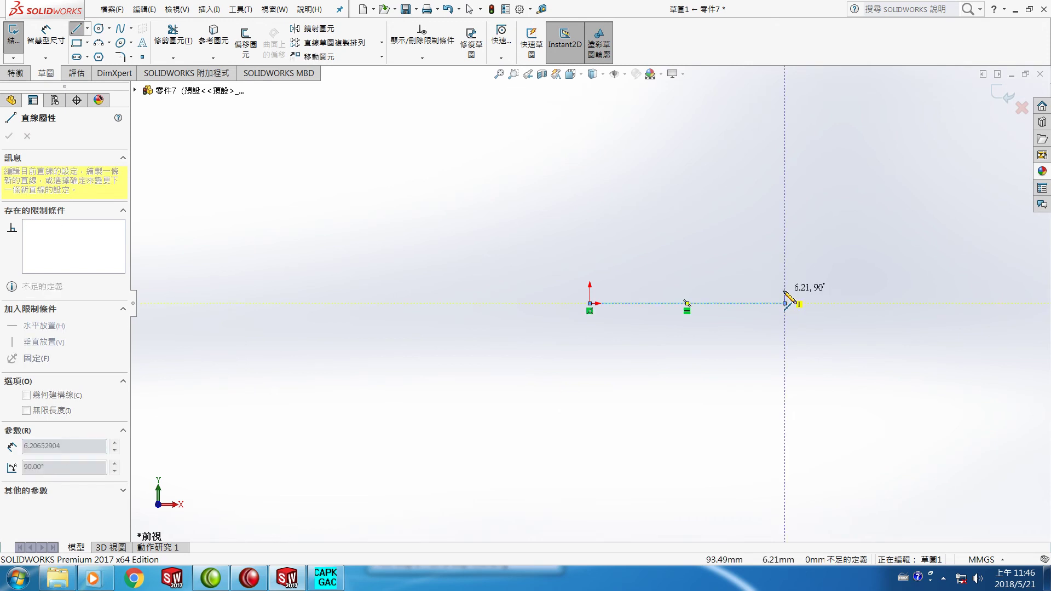
left_click(785, 291)
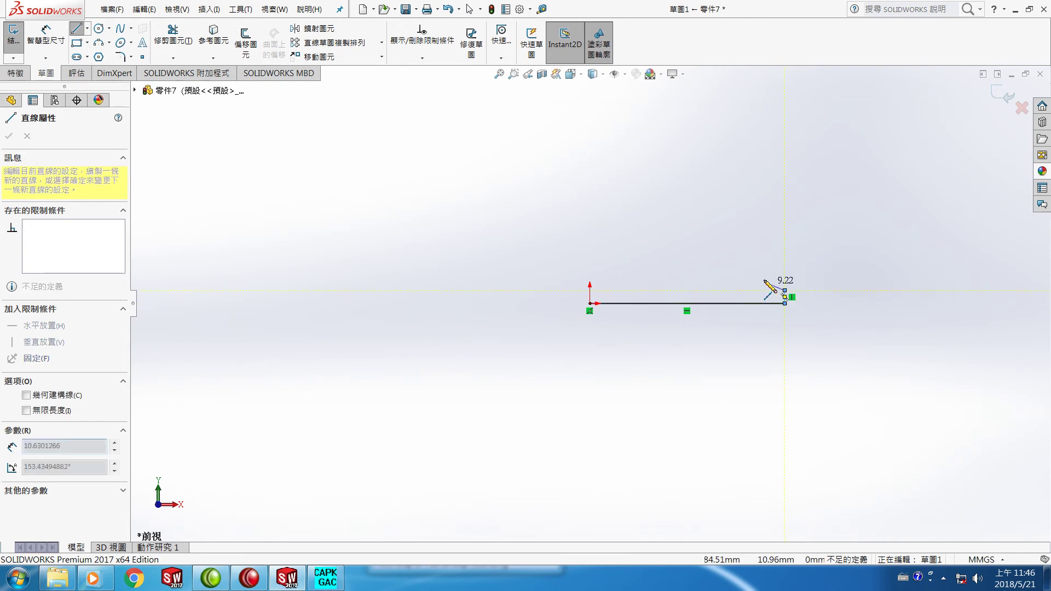
left_click(702, 227)
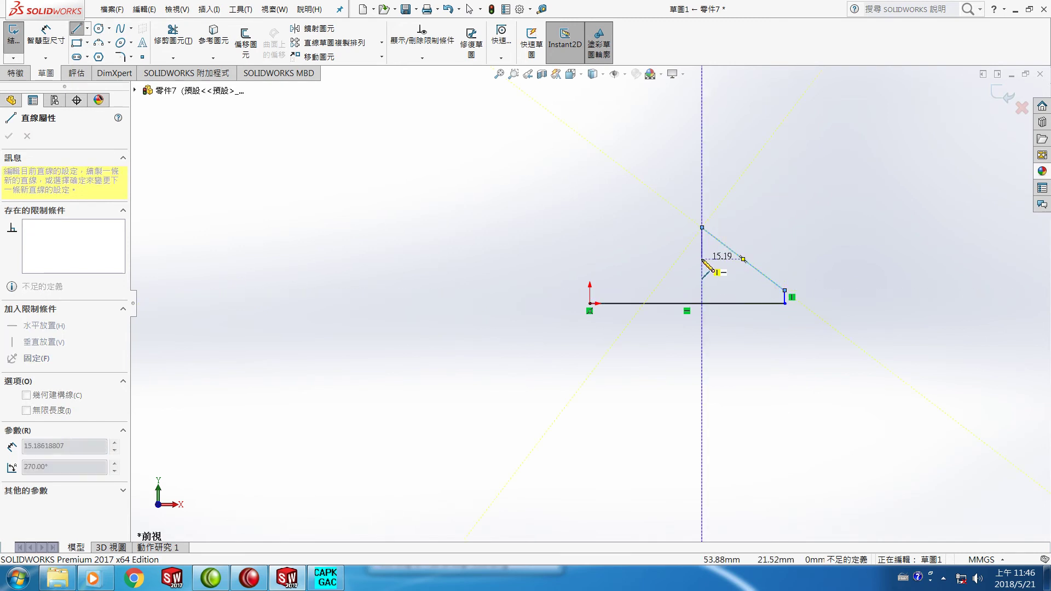
left_click(702, 259)
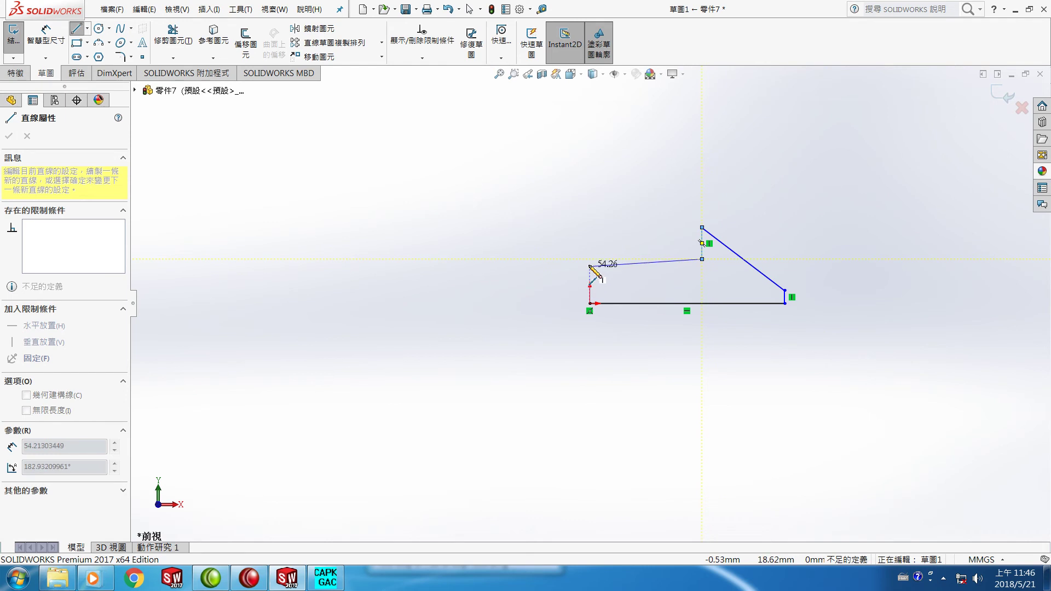
left_click(589, 259)
left_click(590, 303)
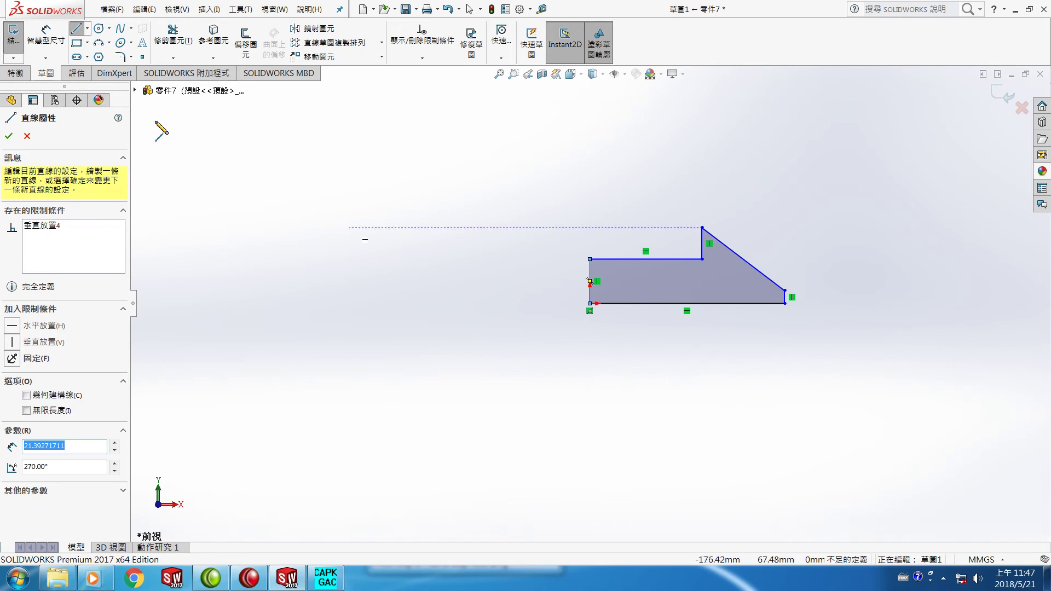
Dimension the profile's base line to 50 mm and its upper horizontal line to 30 mm.
left_click(48, 46)
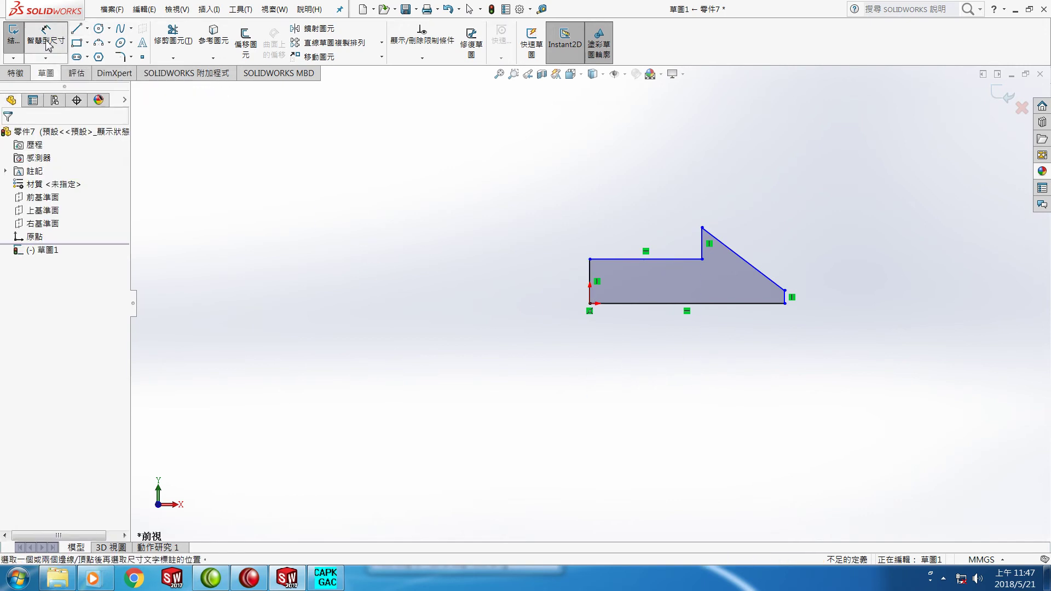
left_click(674, 306)
left_click(691, 358)
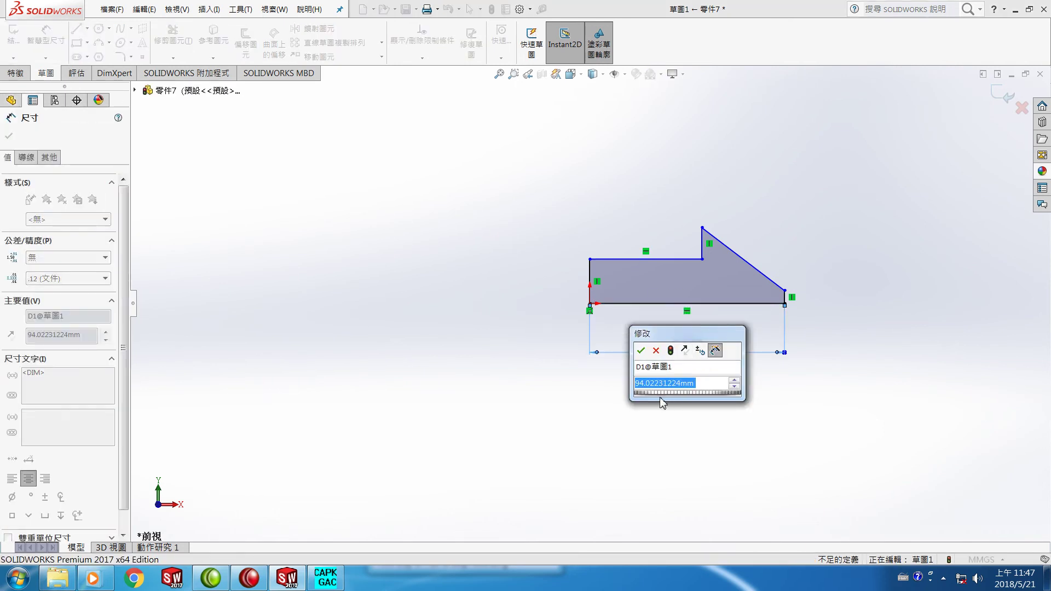
type("50")
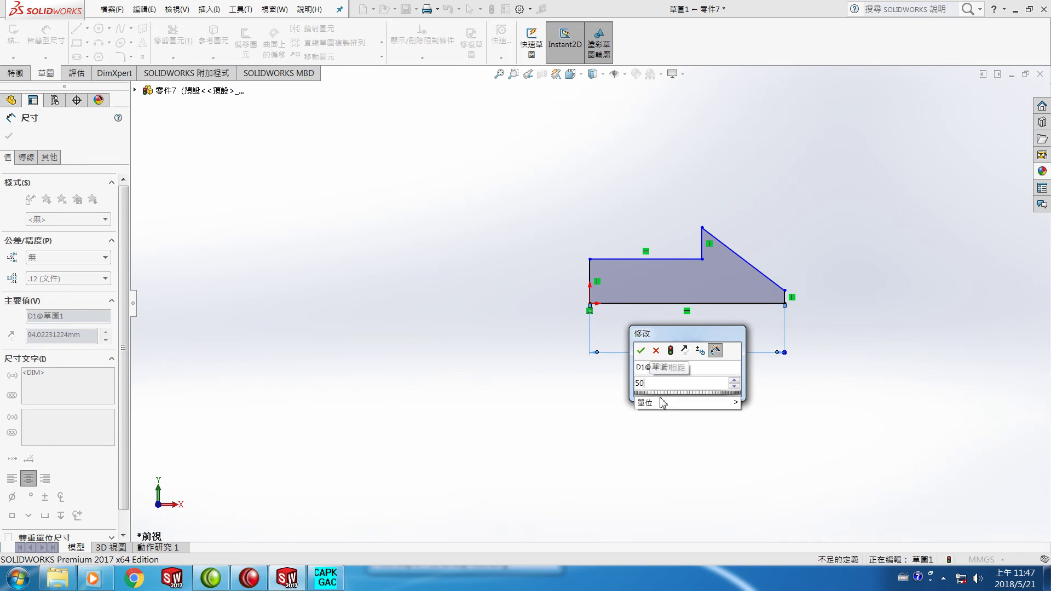
key("Return")
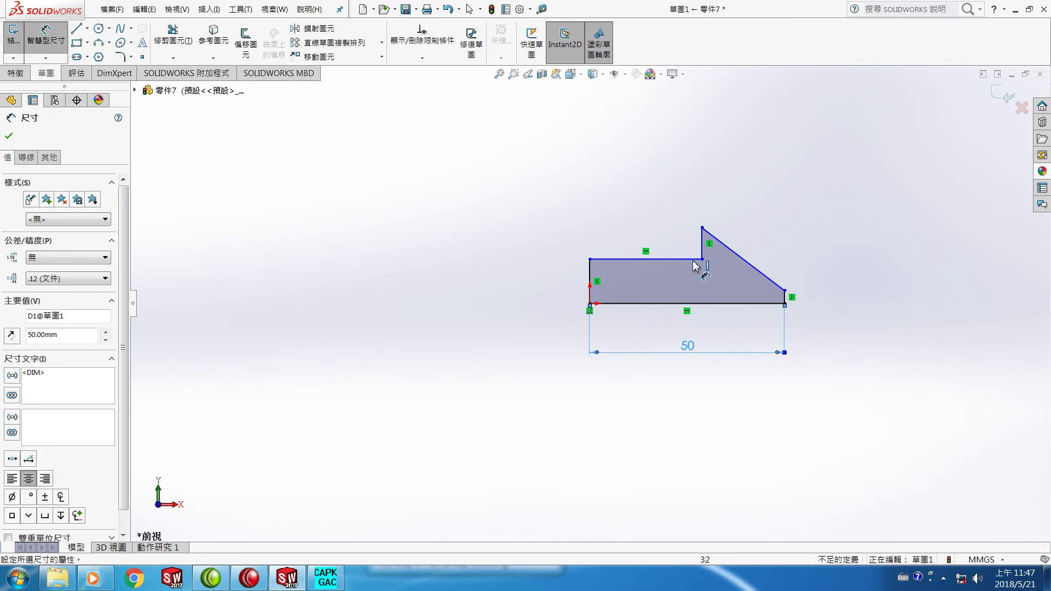
left_click(631, 259)
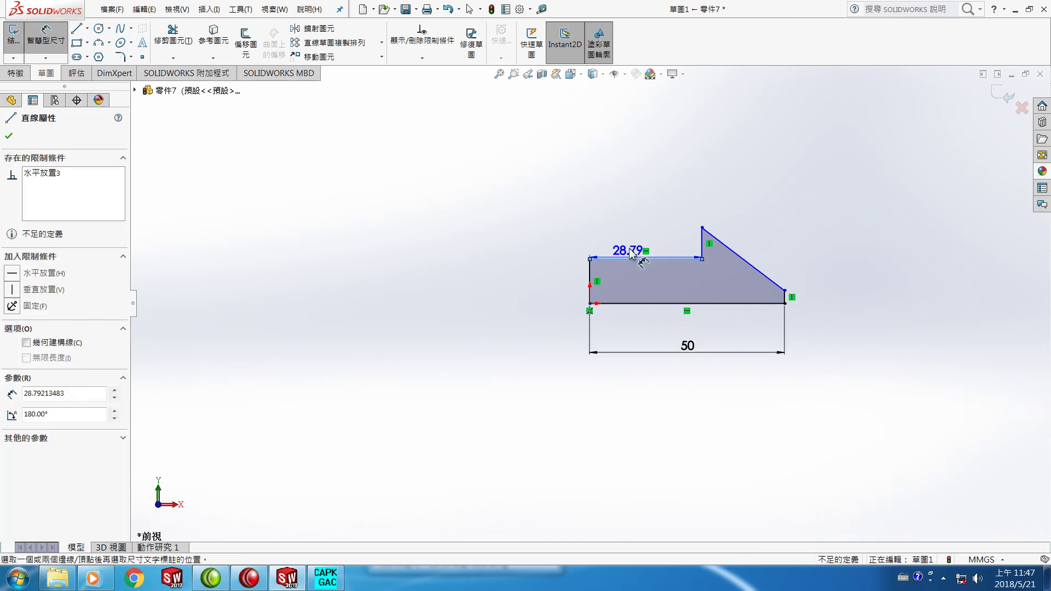
left_click(633, 203)
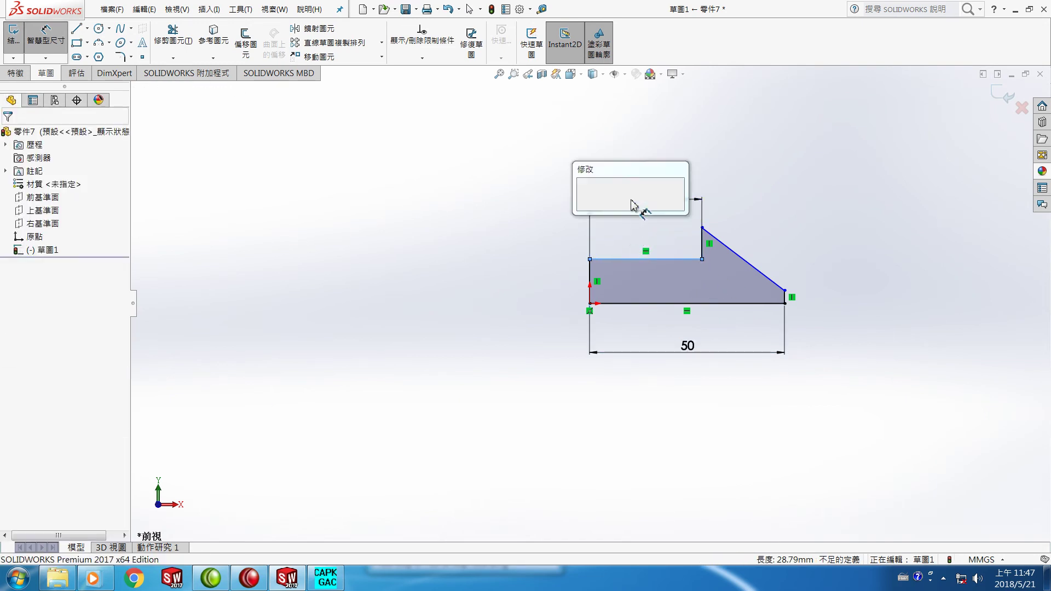
type("30")
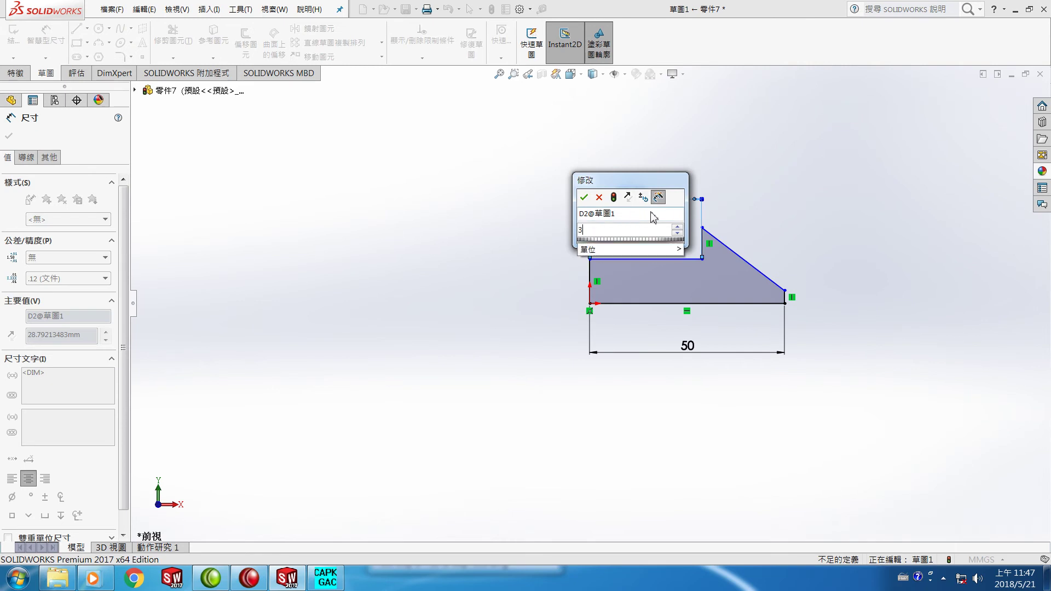
key("Return")
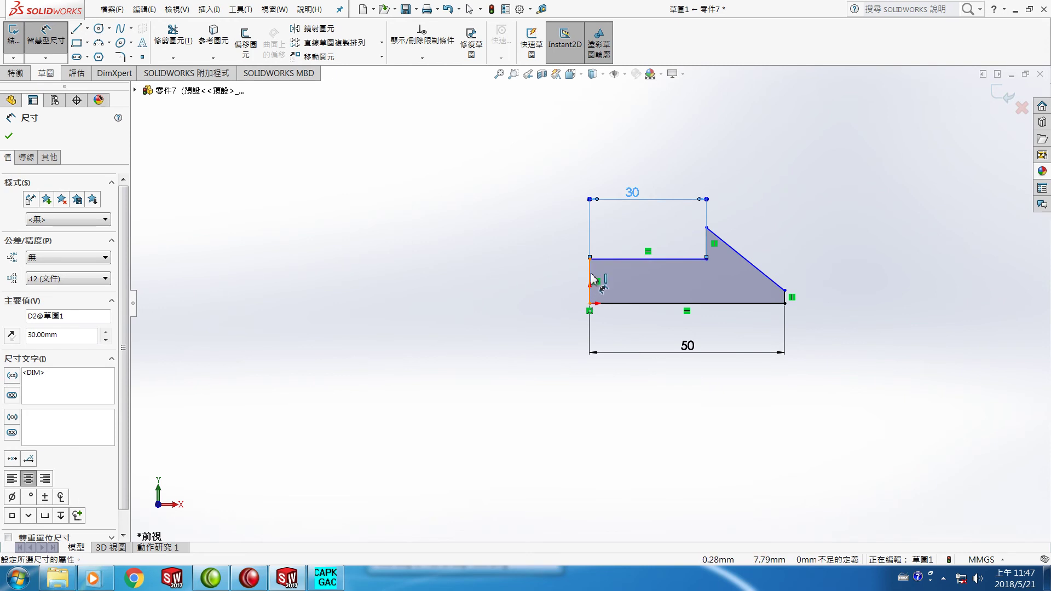
Dimension the profile's left vertical edge to 4 mm and the short right vertical edge to 0.05 mm.
left_click(592, 280)
left_click(527, 286)
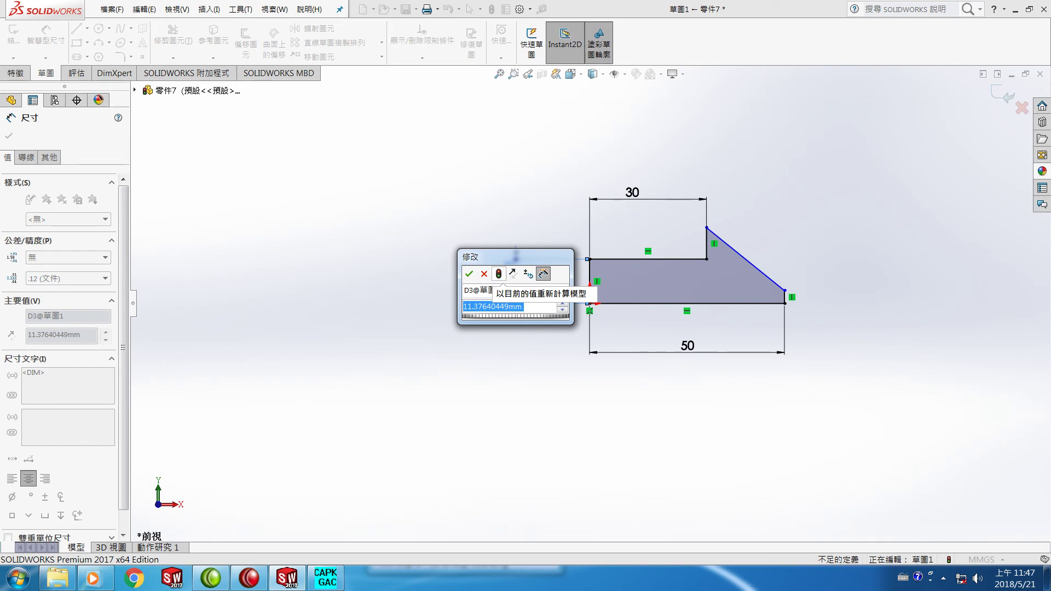
type("4")
key("Return")
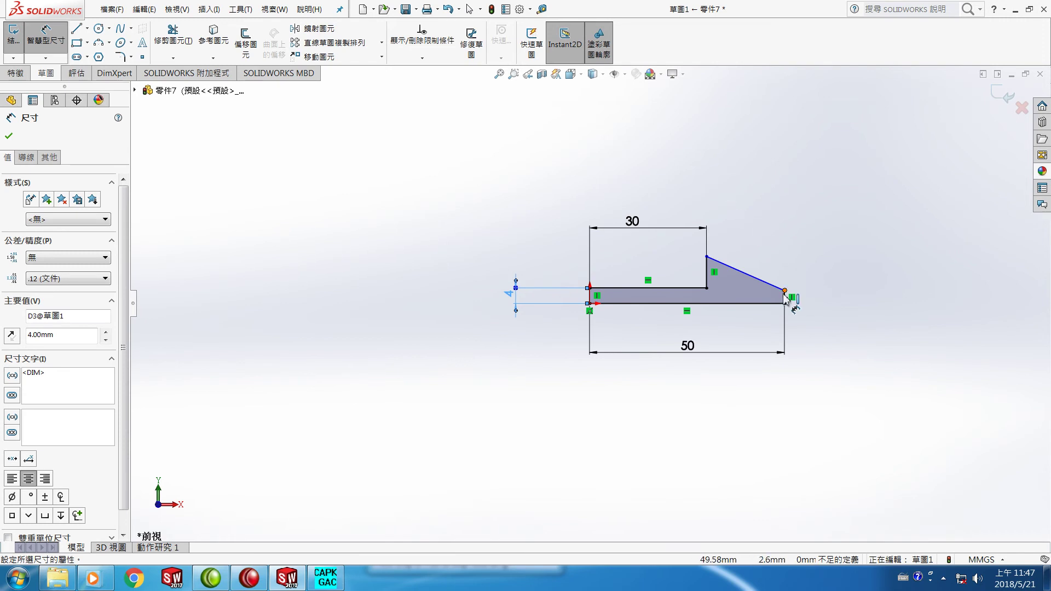
left_click(786, 296)
left_click(849, 307)
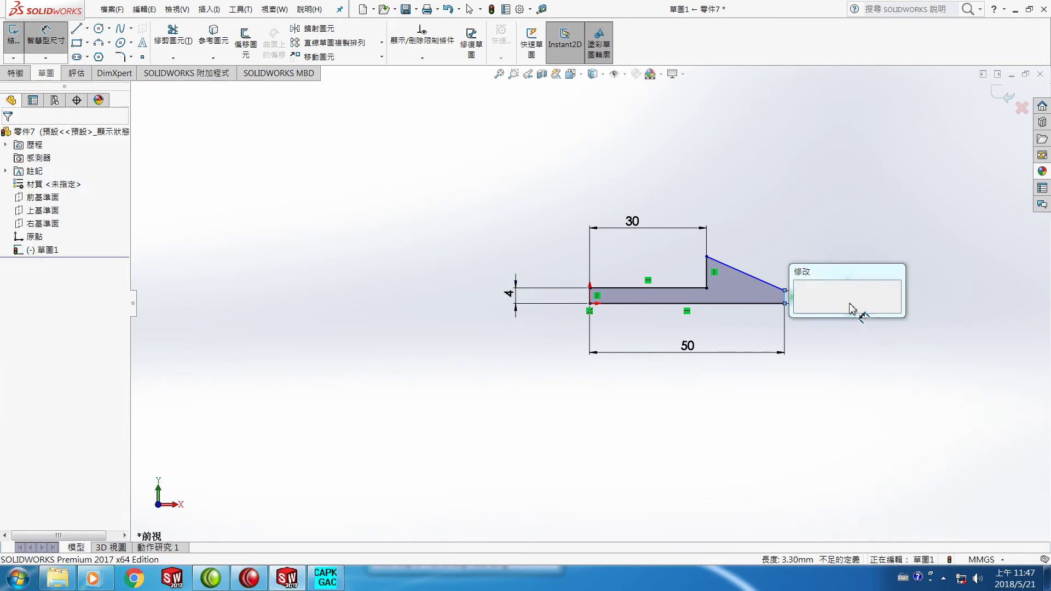
type("0.")
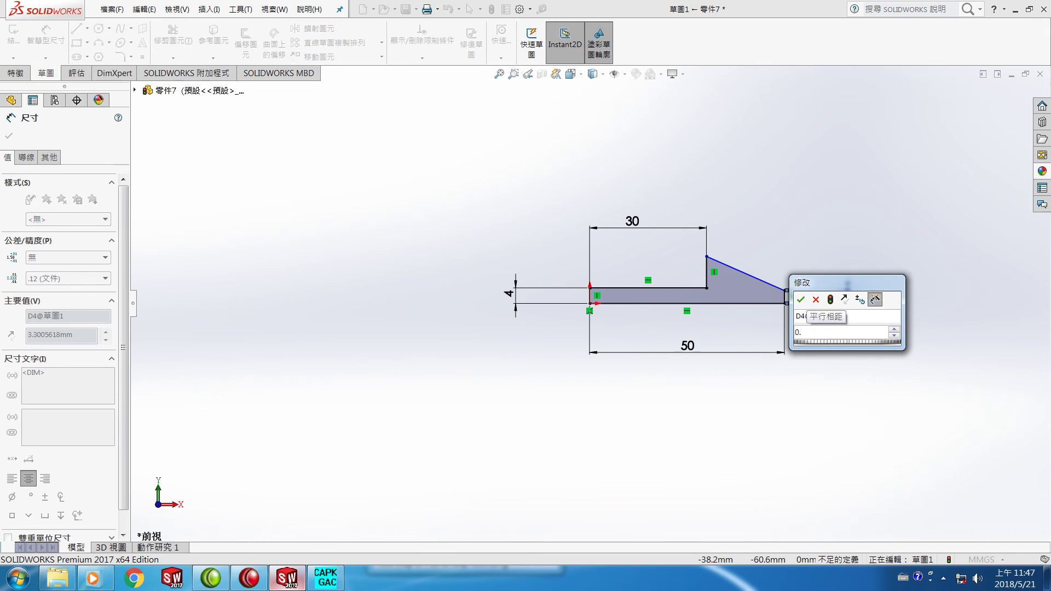
type("05")
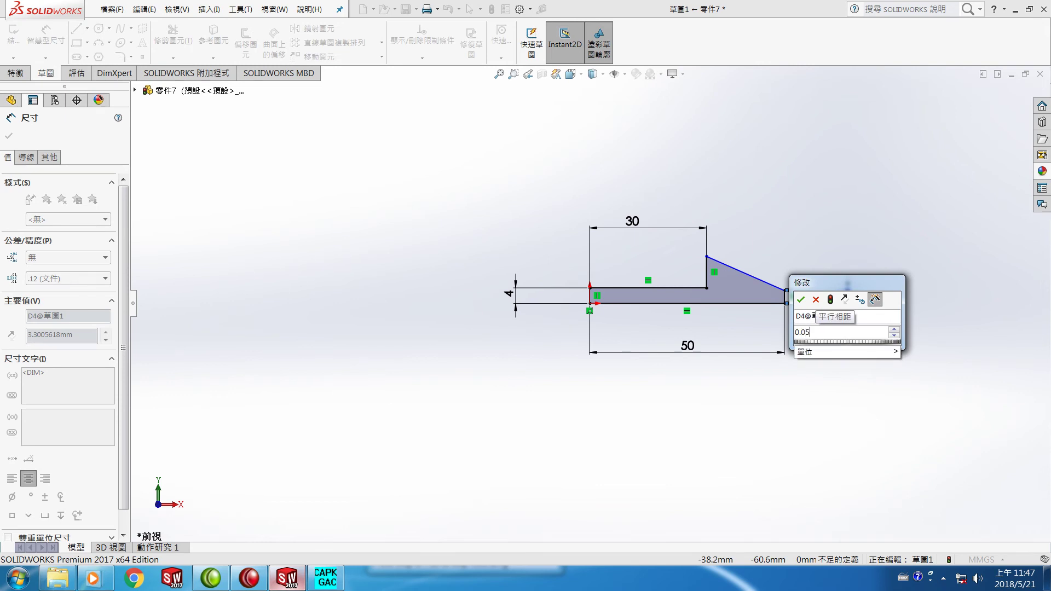
key("Return")
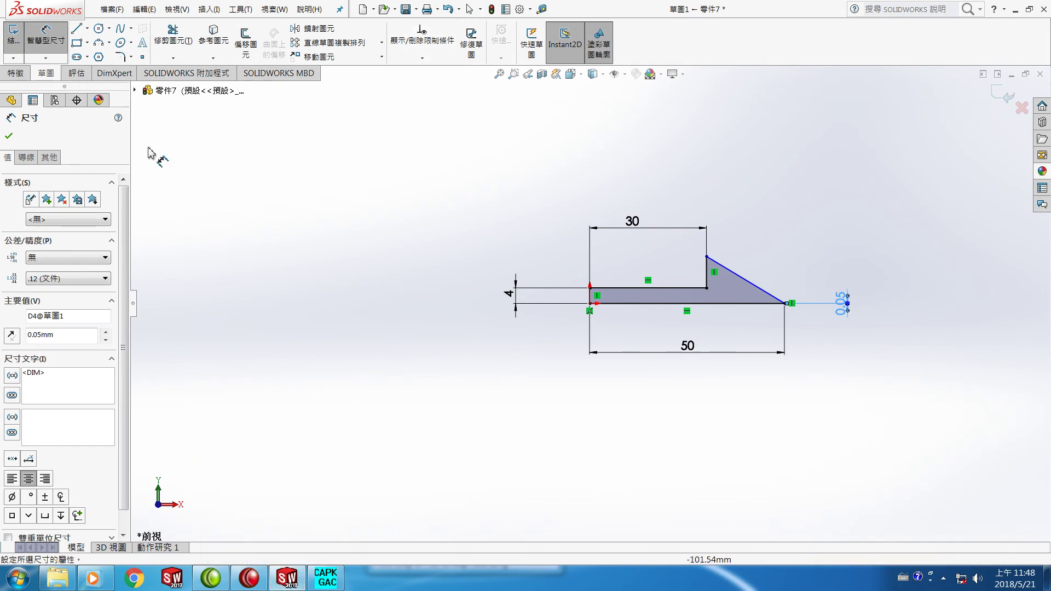
left_click(8, 138)
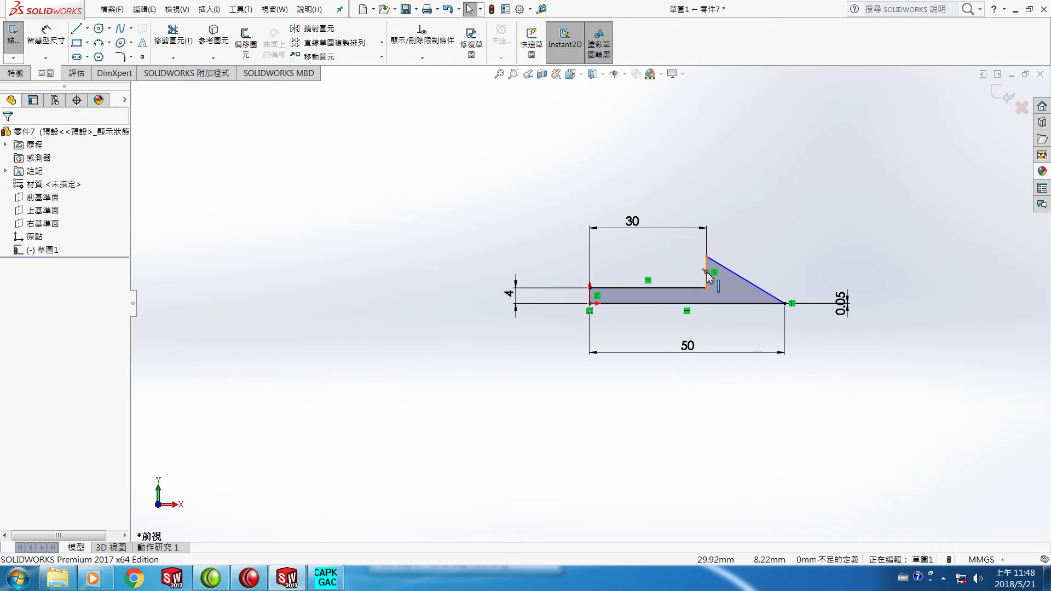
Dimension the vertical step edge between the upper horizontal line and the sloping line to 4 mm.
left_click(57, 50)
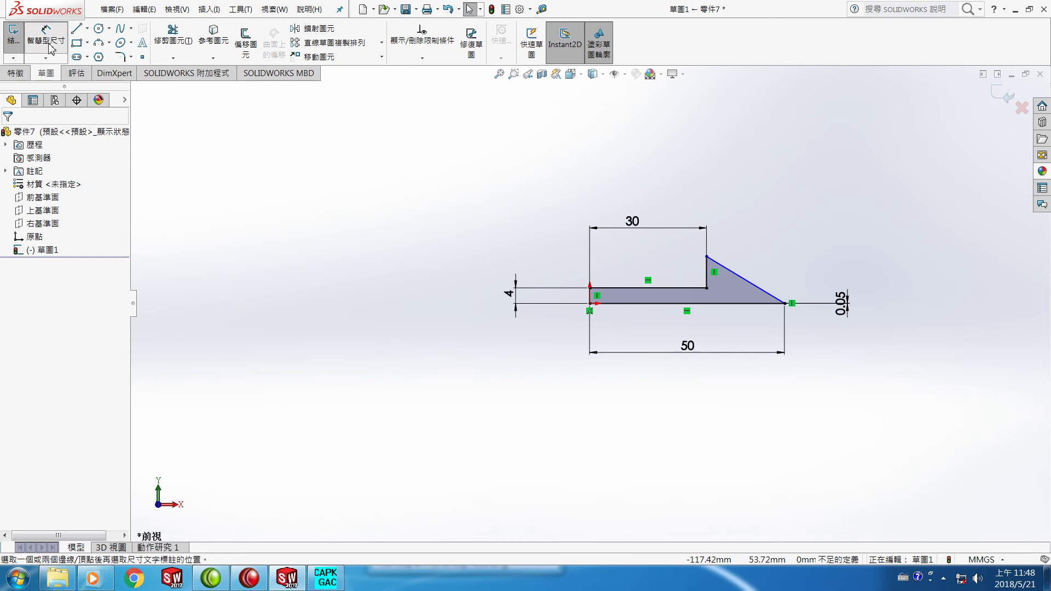
left_click(706, 283)
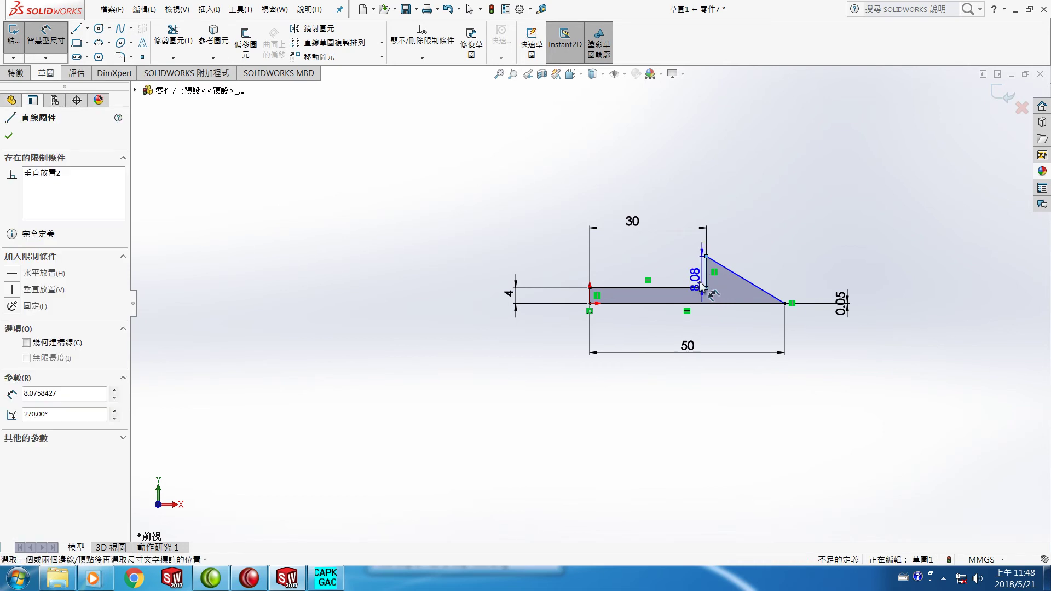
left_click(681, 281)
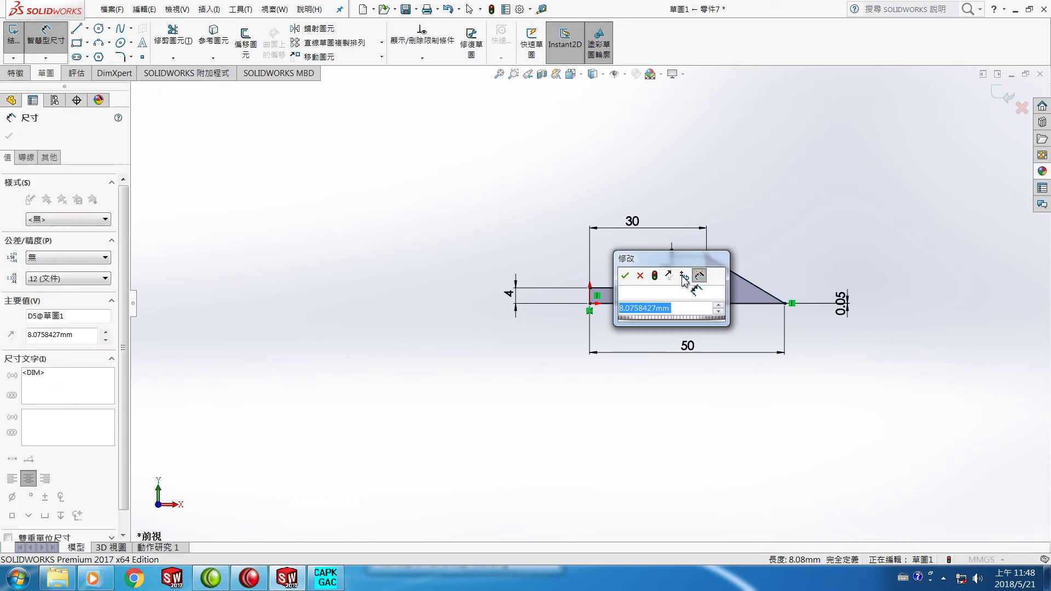
type("4")
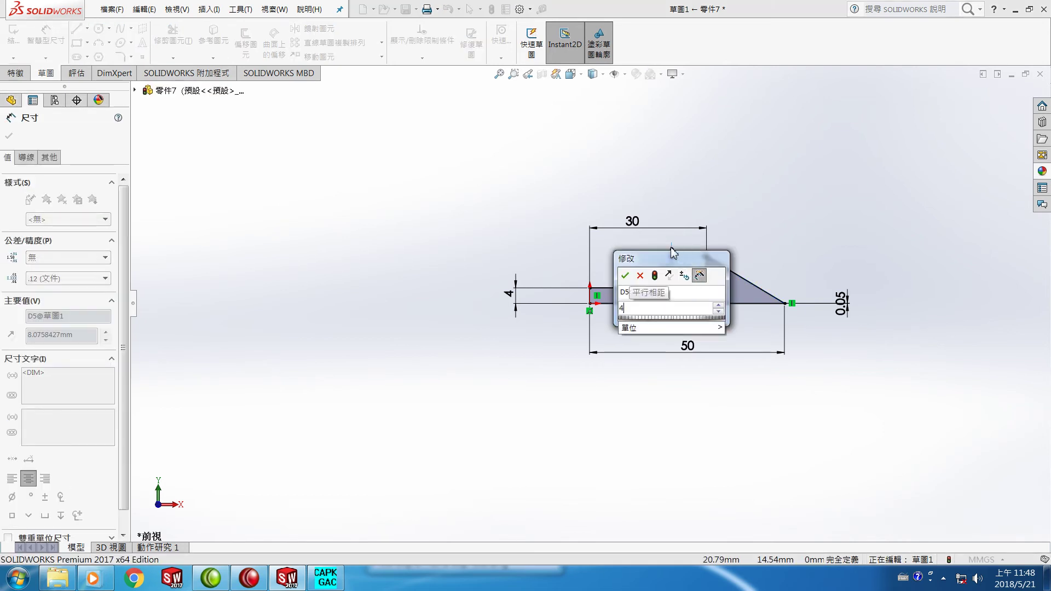
key("Return")
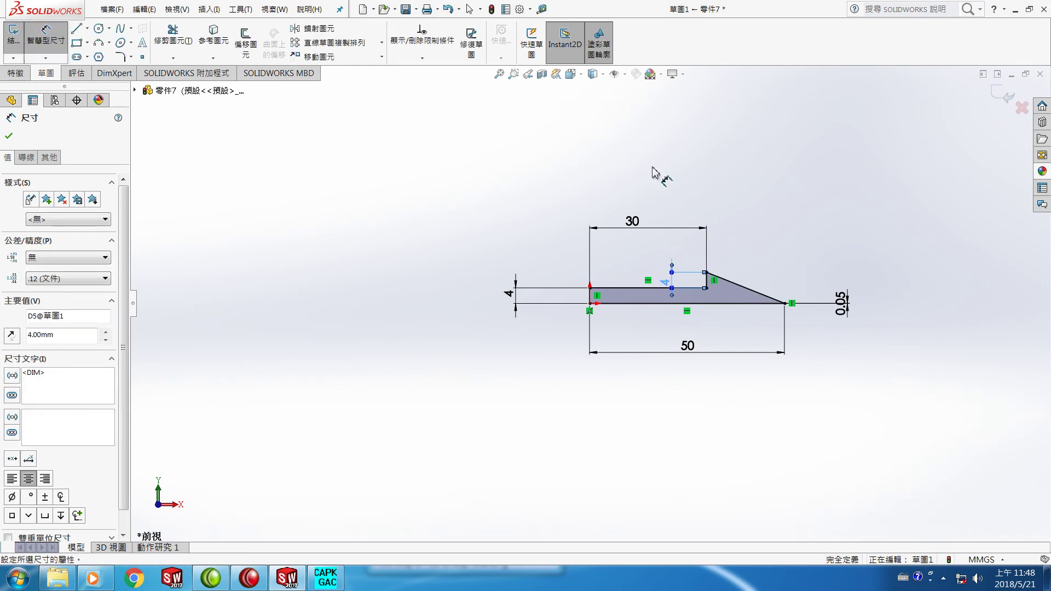
left_click(9, 137)
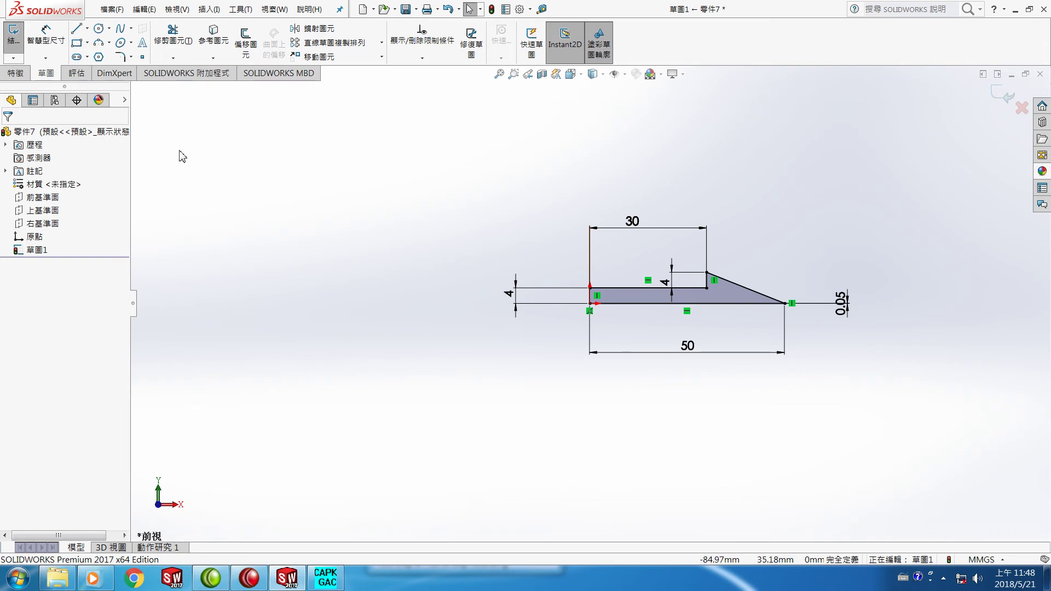
Revolve the closed profile 360° about its 50 mm base line to create the solid arrow.
left_click(12, 74)
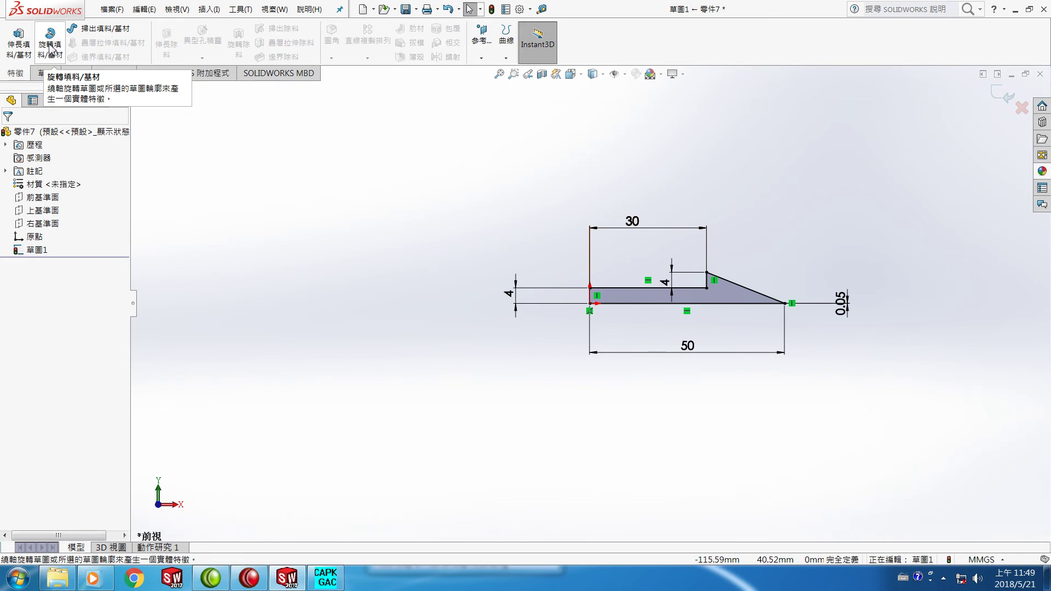
left_click(51, 48)
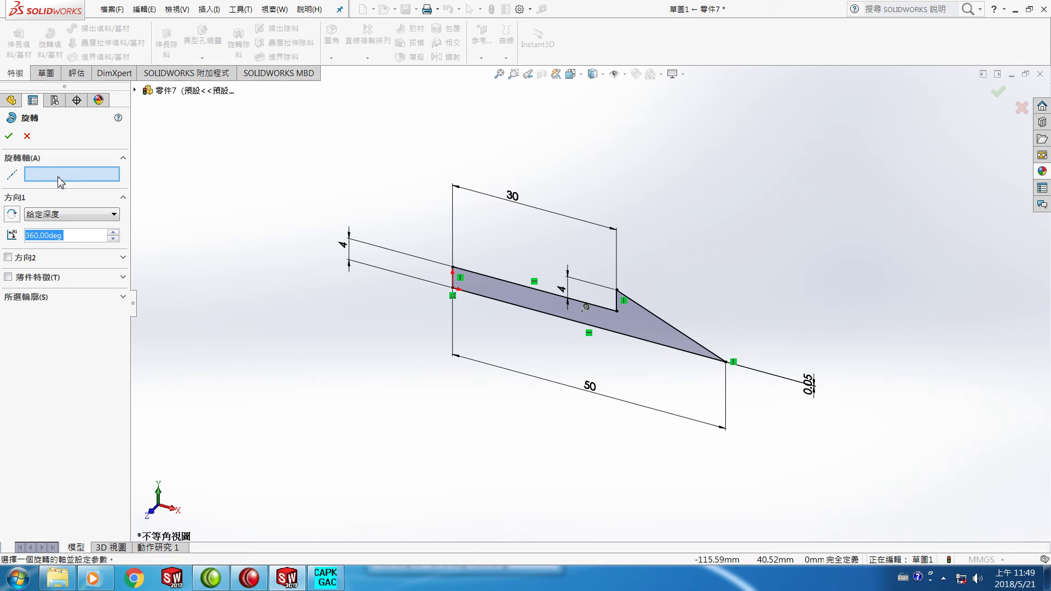
left_click(60, 181)
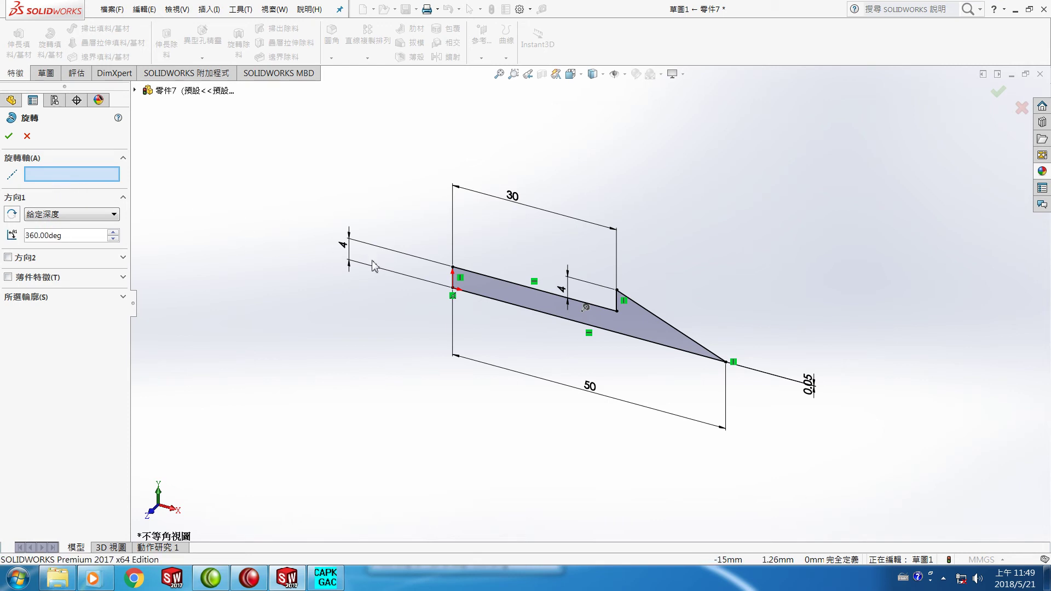
left_click(487, 300)
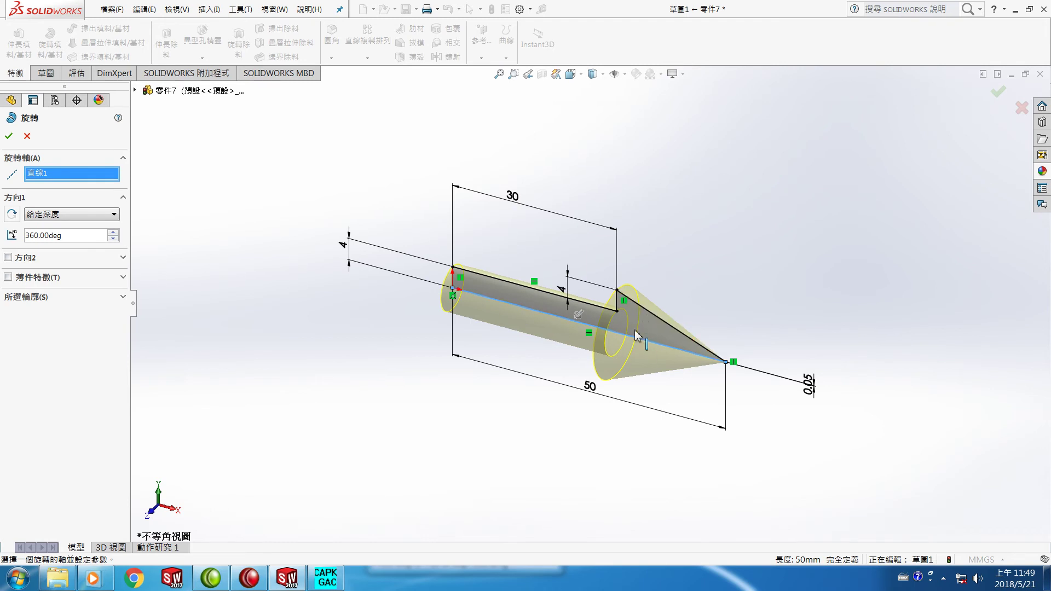
left_click(8, 136)
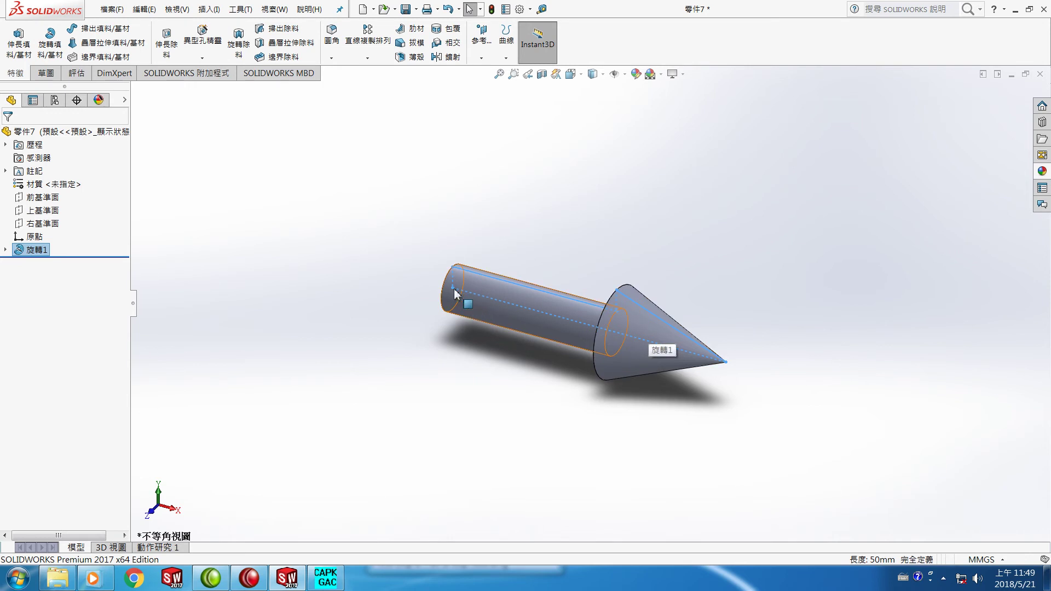
Apply a red colour appearance to the whole arrow part.
right_click(656, 331)
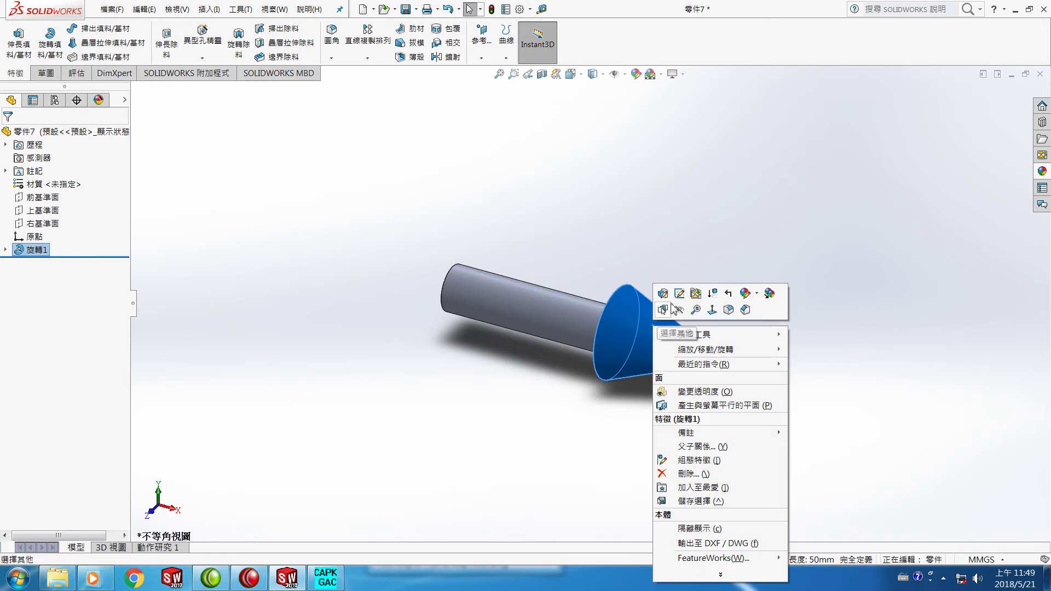
left_click(746, 296)
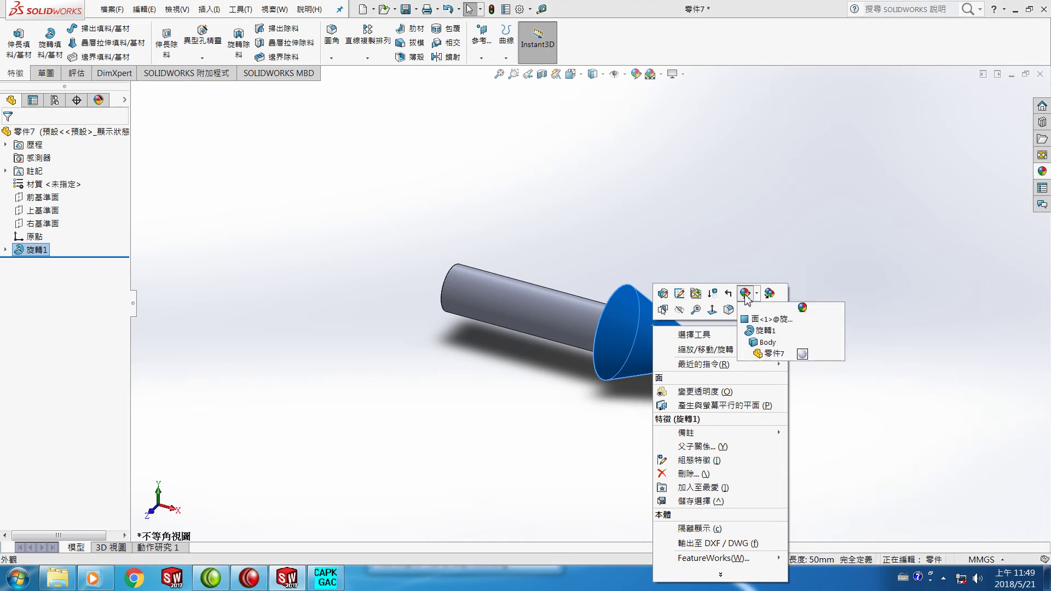
left_click(803, 355)
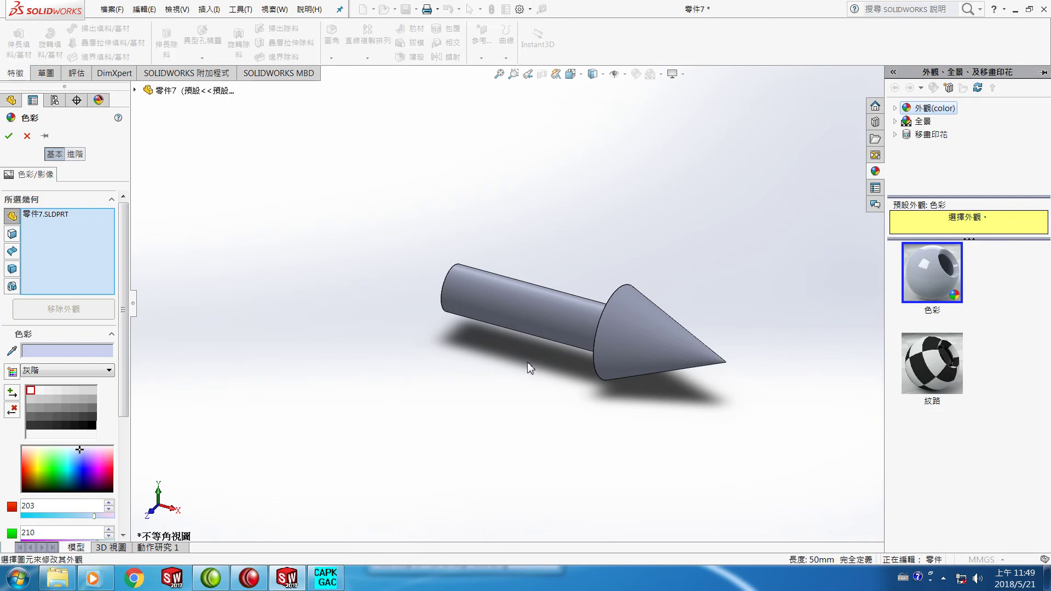
left_click(24, 472)
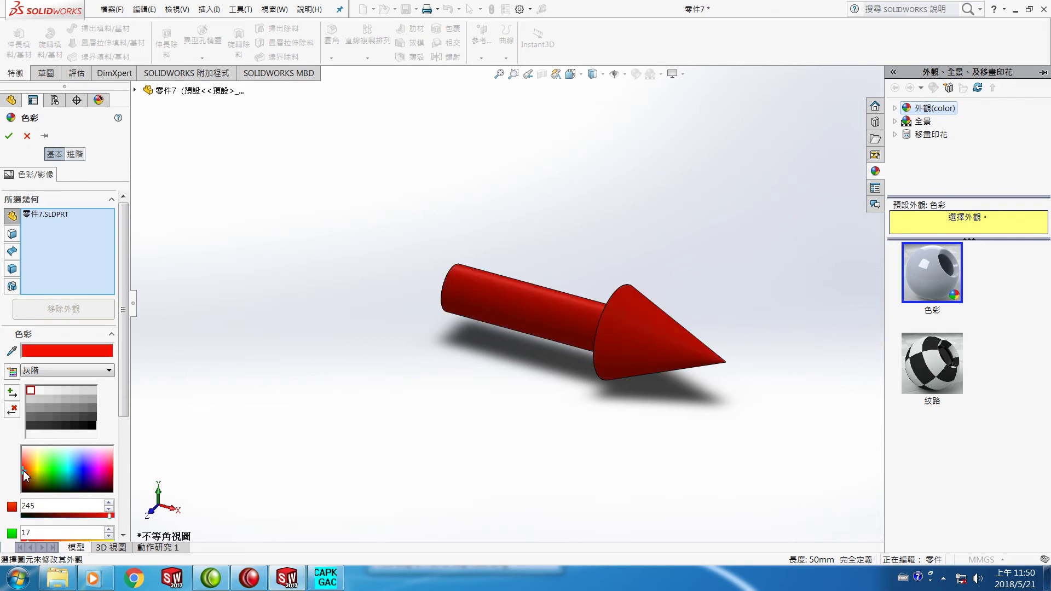
left_click(10, 136)
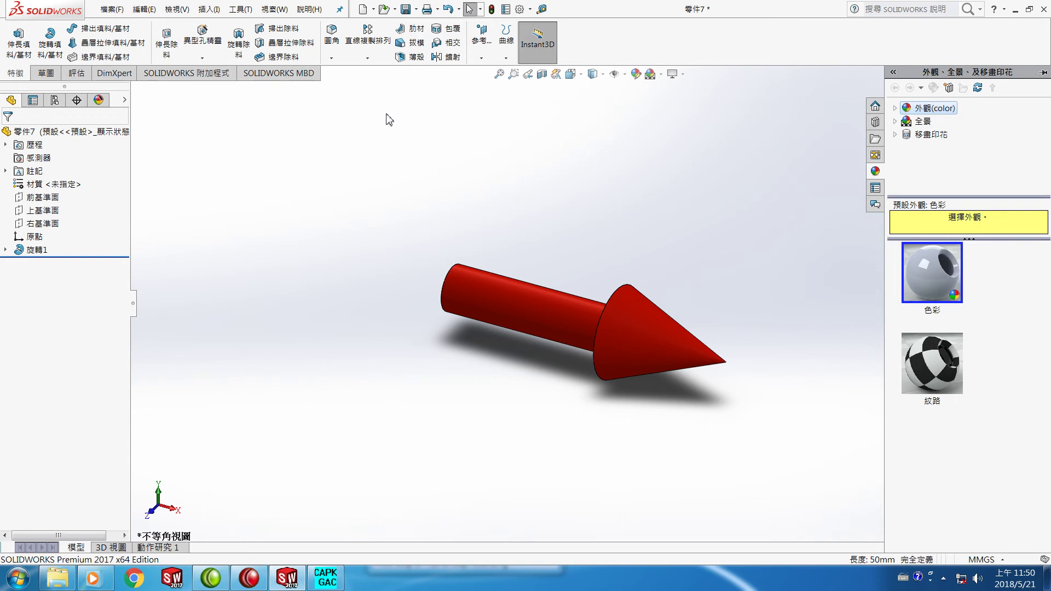
Save the arrow part as XARW in the RH-igs folder, replacing the existing file of that name.
left_click(112, 10)
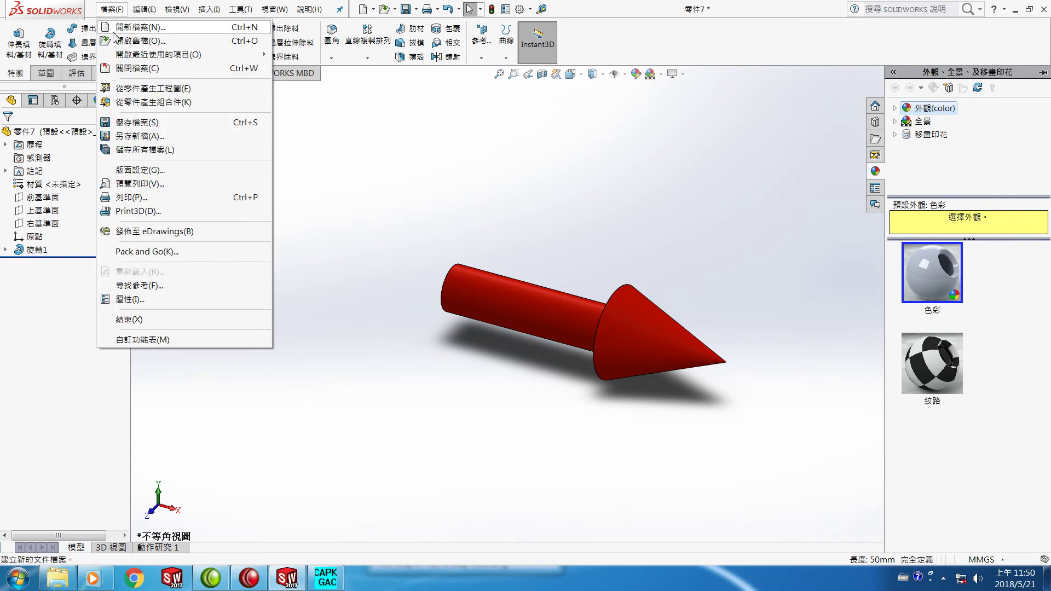
left_click(139, 142)
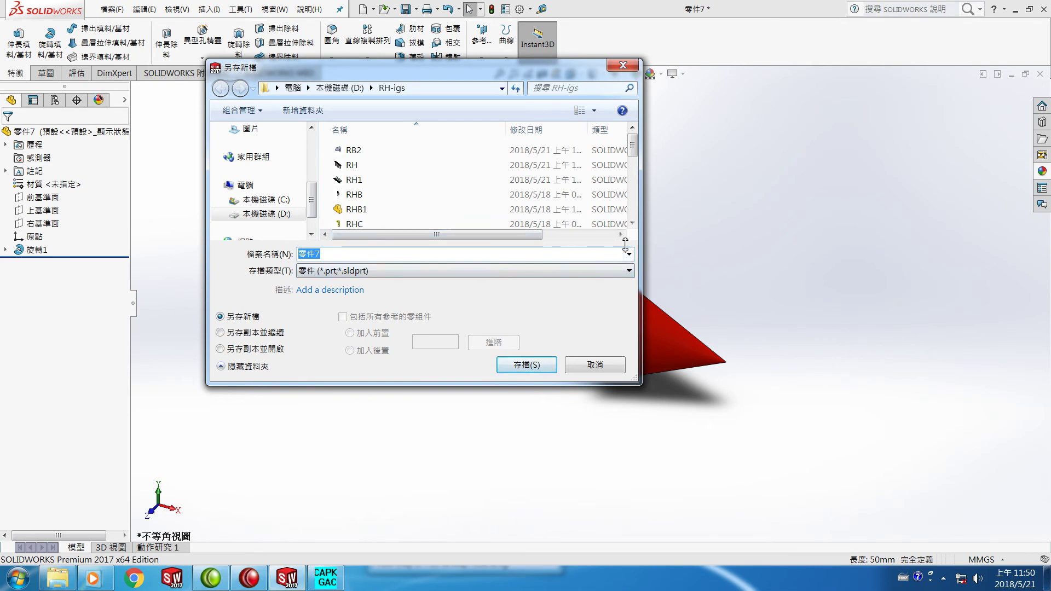
left_click(633, 223)
left_click(633, 223)
left_click(633, 223)
scroll(634, 225, "down", 6)
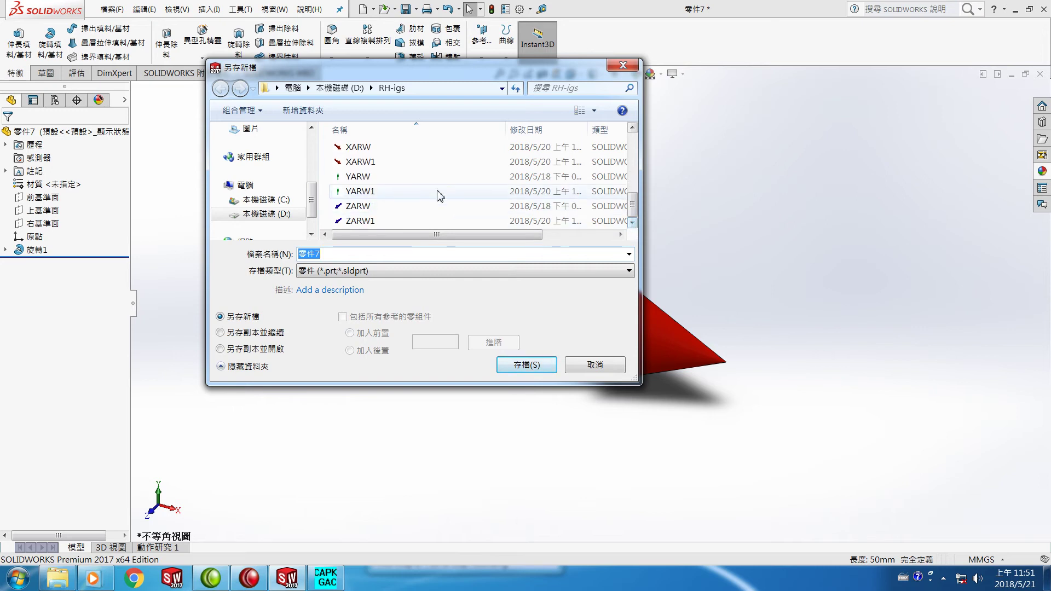
left_click(362, 149)
left_click(524, 365)
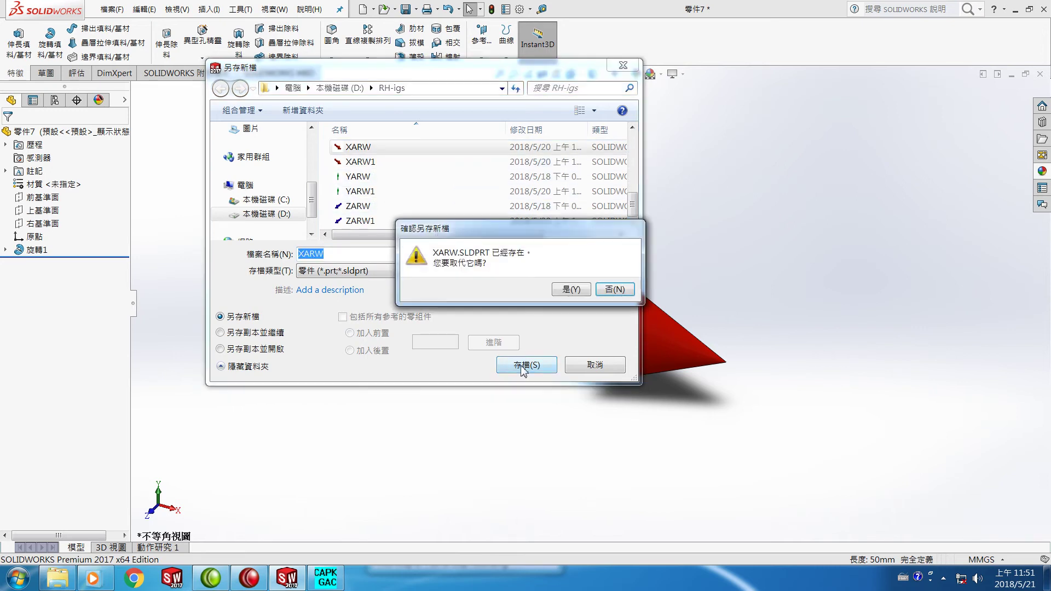
left_click(571, 290)
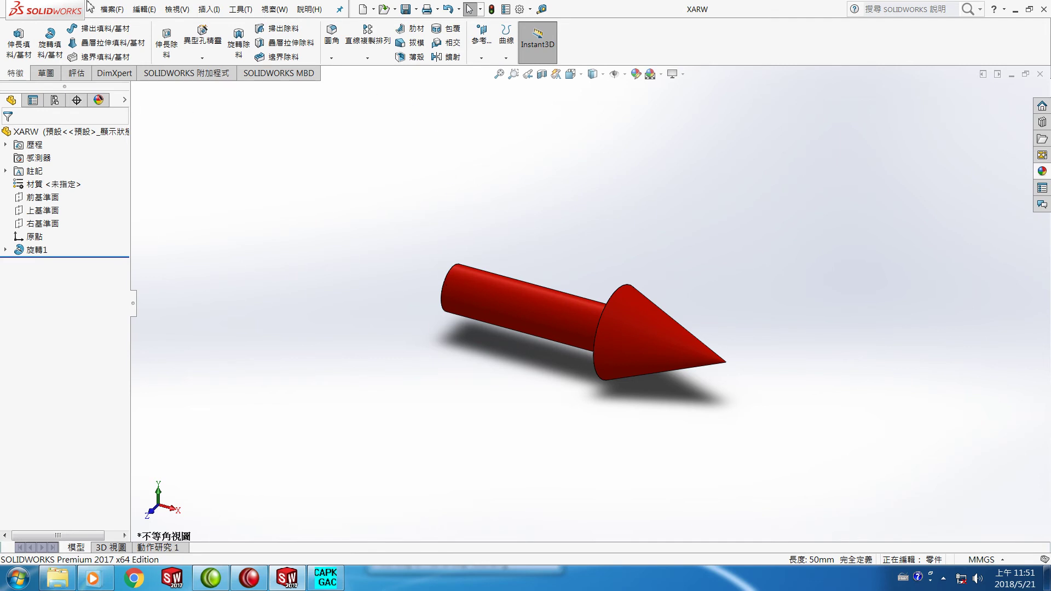
Close the XARW part and create a new empty assembly, skipping the initial component selection.
left_click(108, 9)
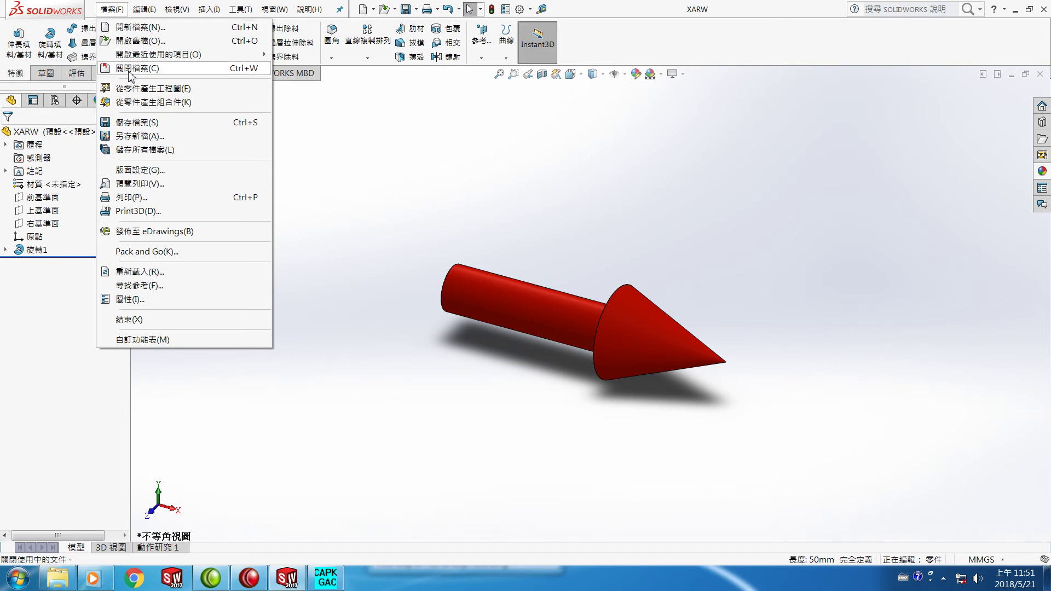
left_click(130, 69)
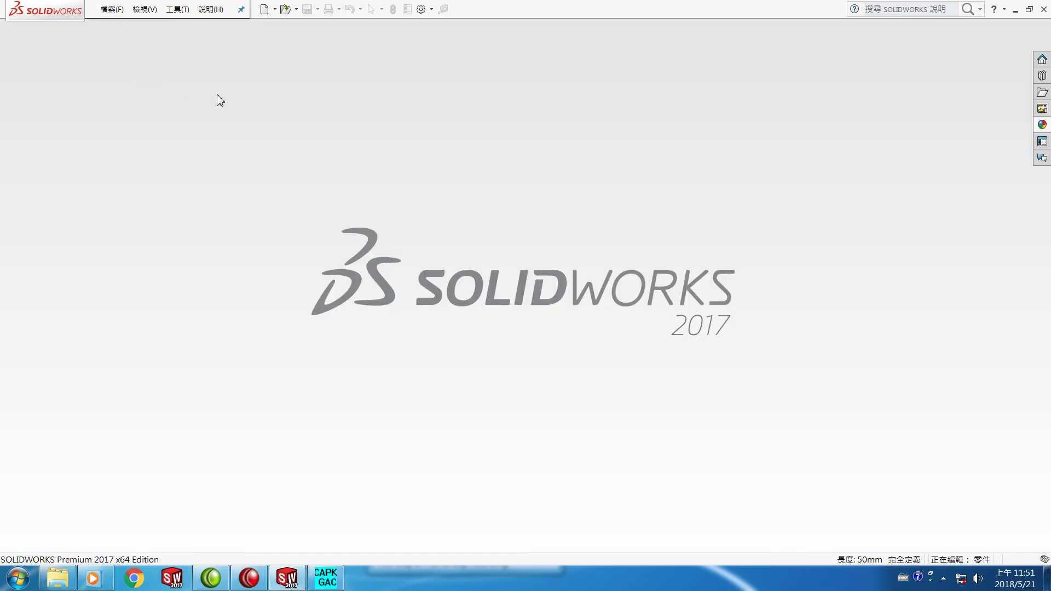
left_click(267, 16)
left_click(264, 178)
left_click(432, 387)
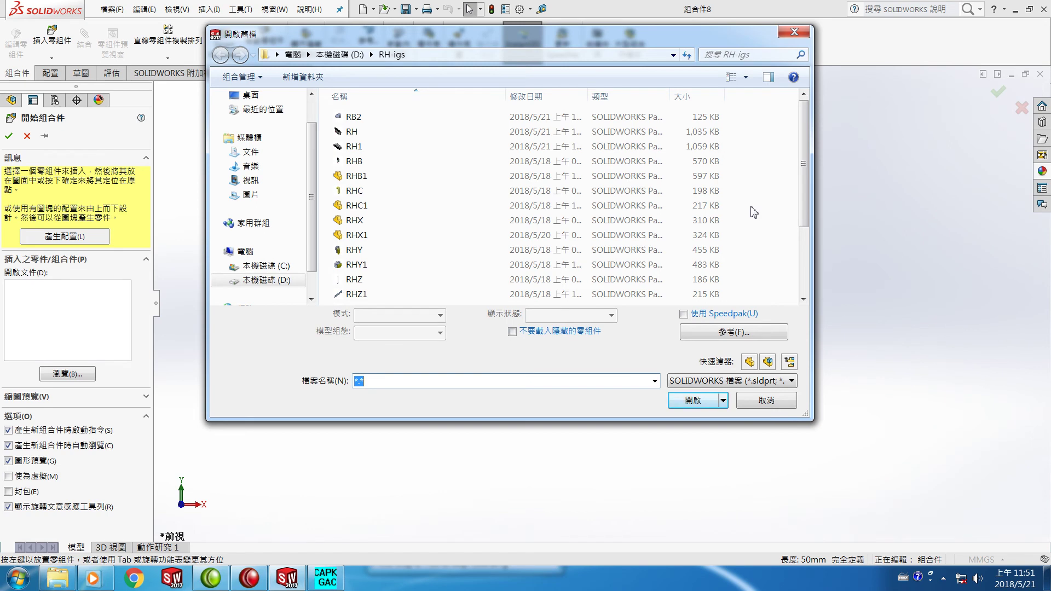
left_click(794, 31)
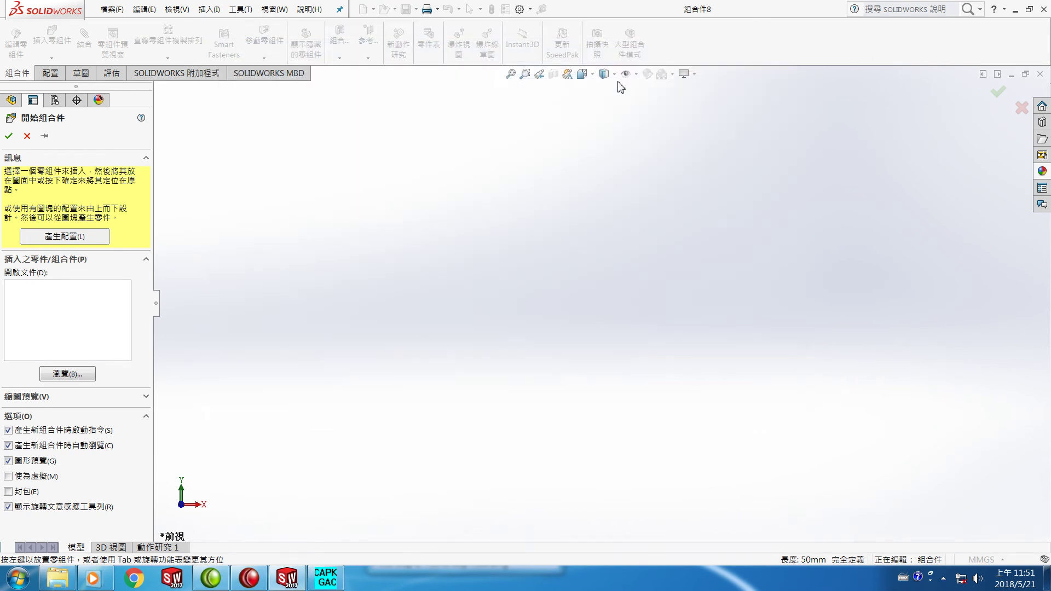
left_click(9, 136)
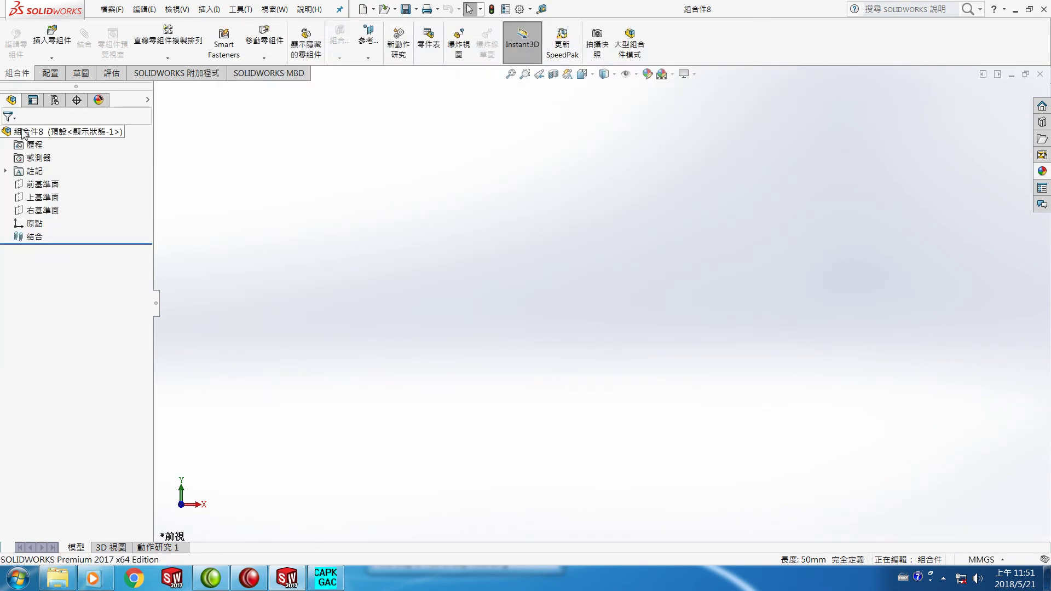
Insert the XARW part from the RH-igs folder at the assembly origin.
left_click(52, 37)
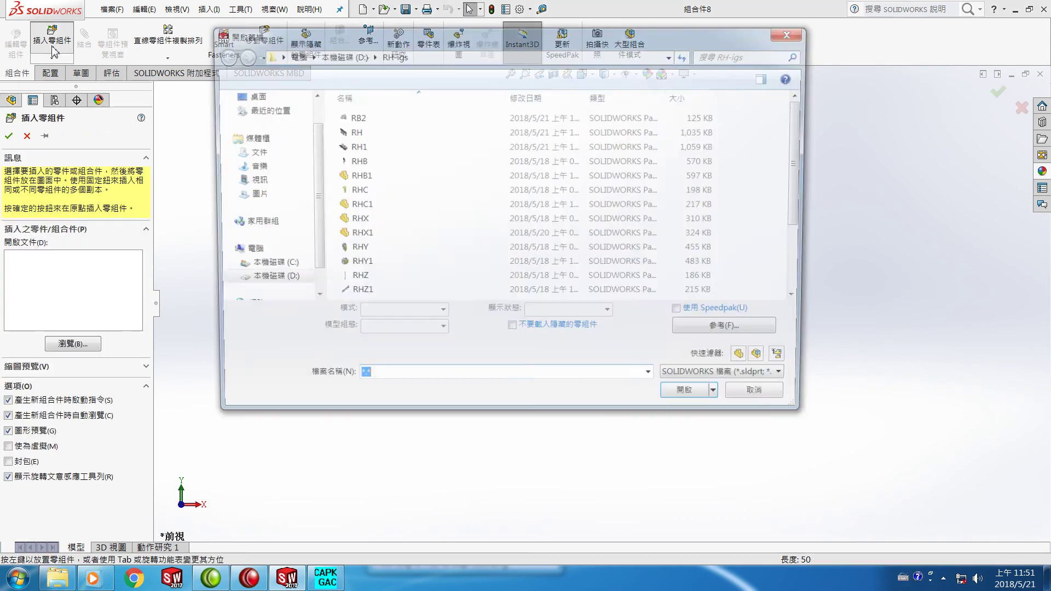
left_click_drag(804, 183, 800, 279)
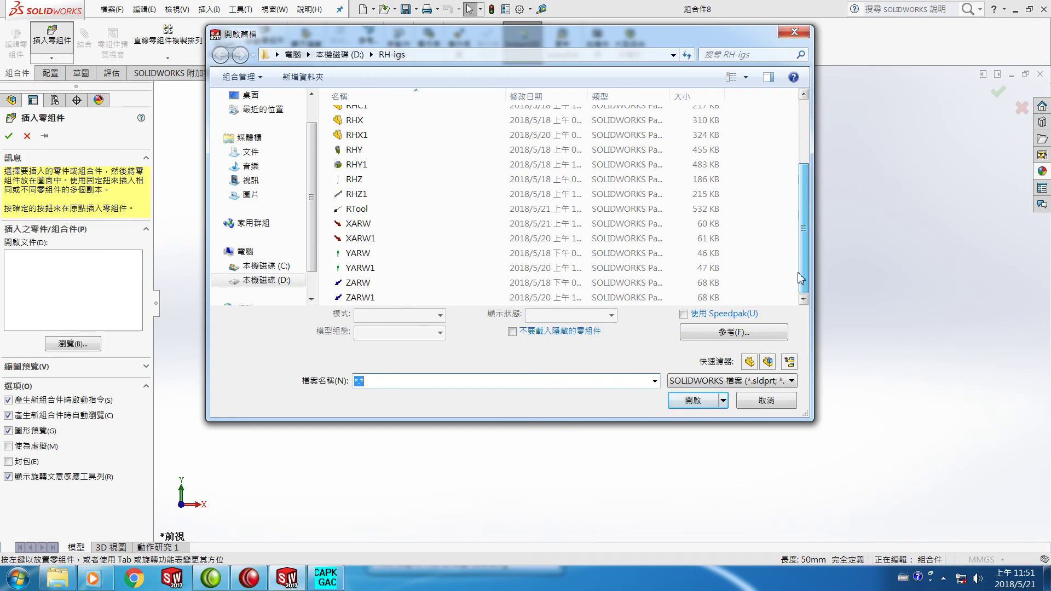
left_click(364, 226)
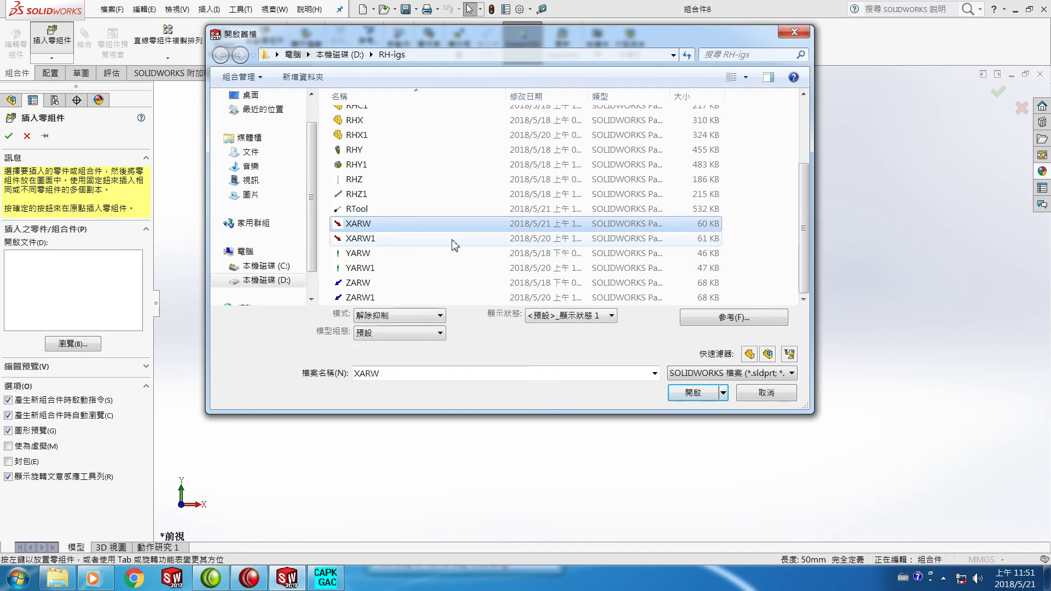
left_click(694, 393)
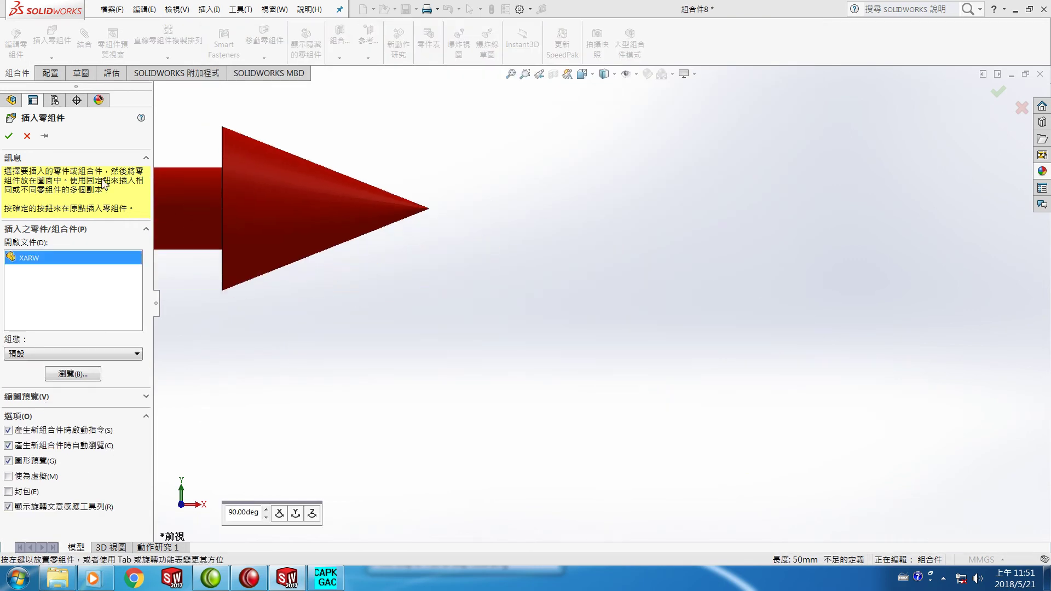
left_click(8, 136)
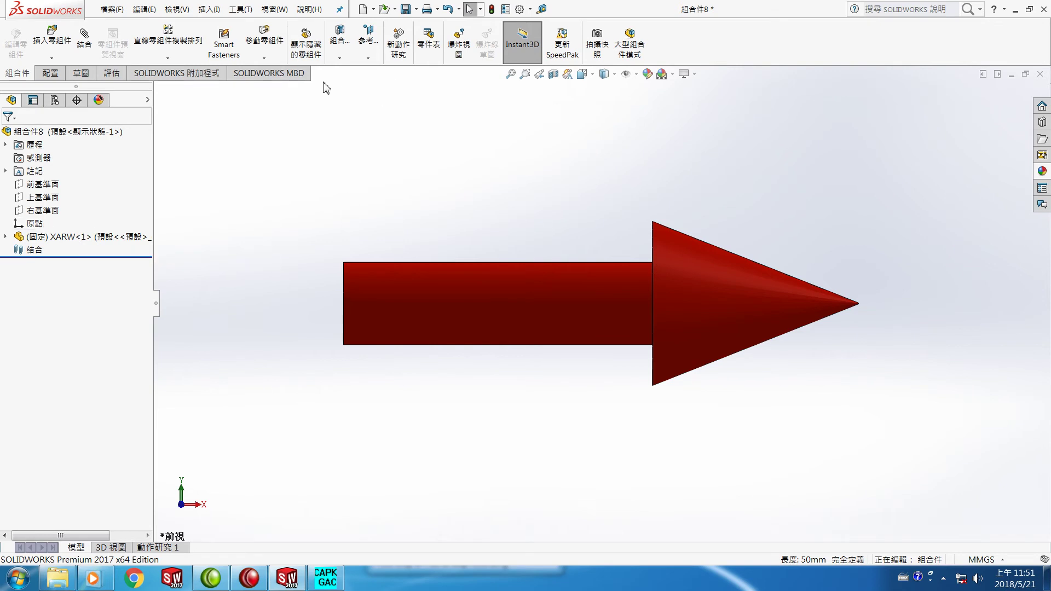
Try to move the arrow component by a Delta Z of 284.06 mm without selecting it, and close the move command.
left_click(264, 58)
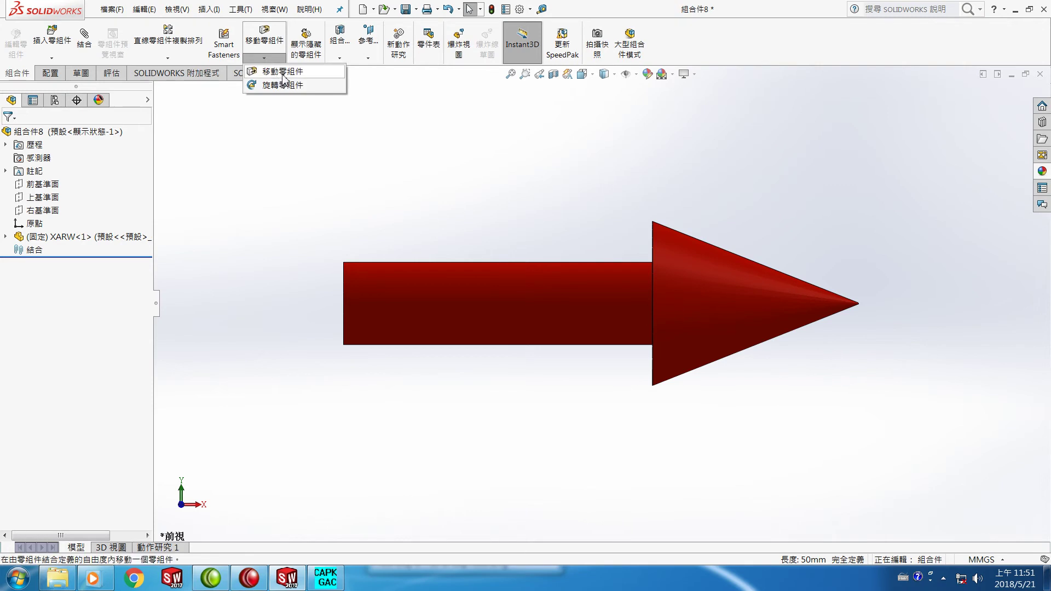
left_click(284, 72)
left_click(138, 196)
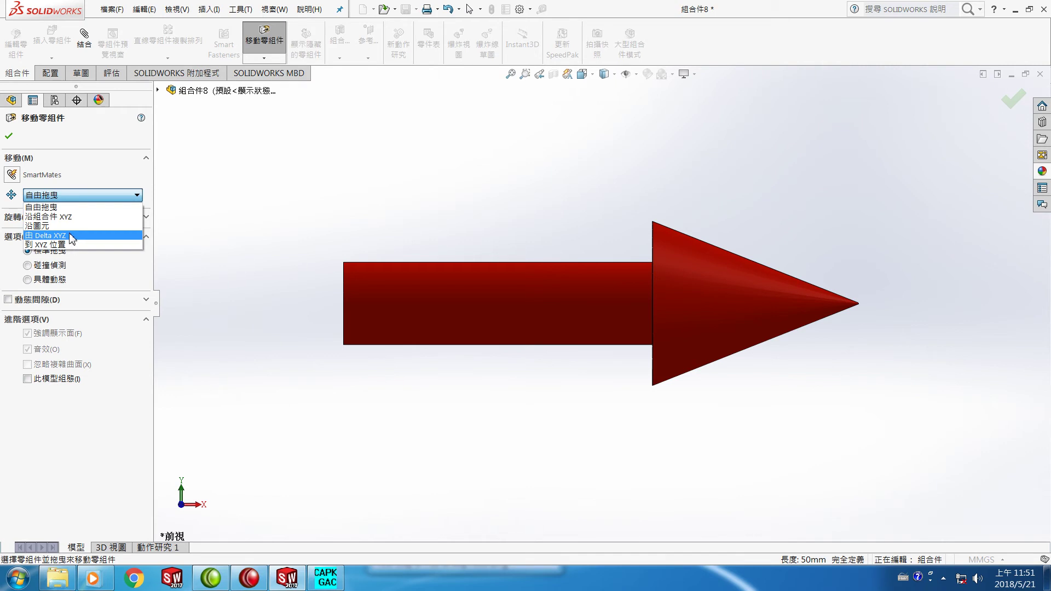
left_click(71, 237)
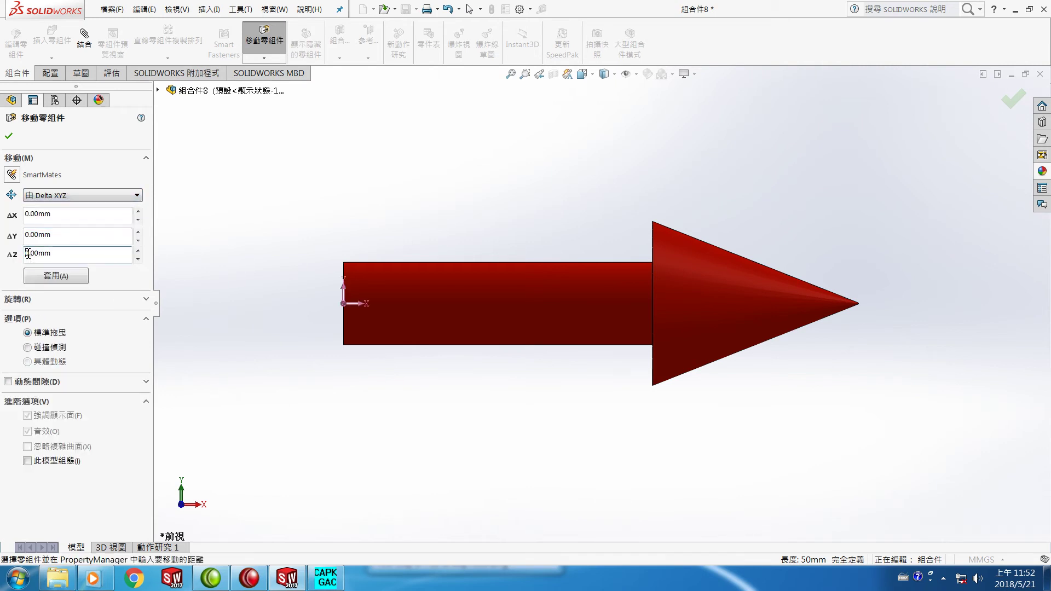
type("2")
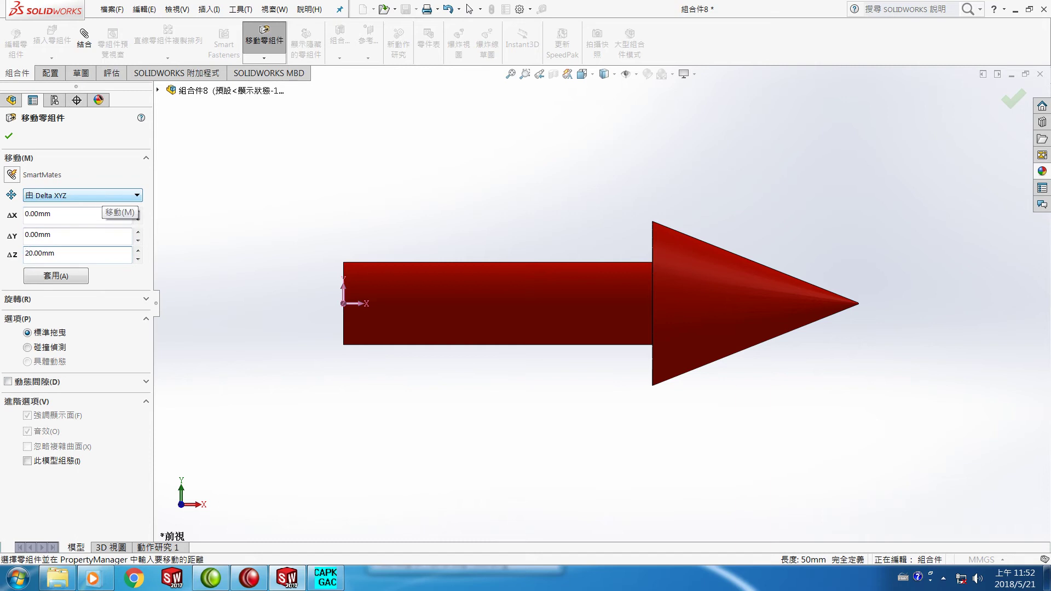
type("86")
key("Delete")
type("4.0")
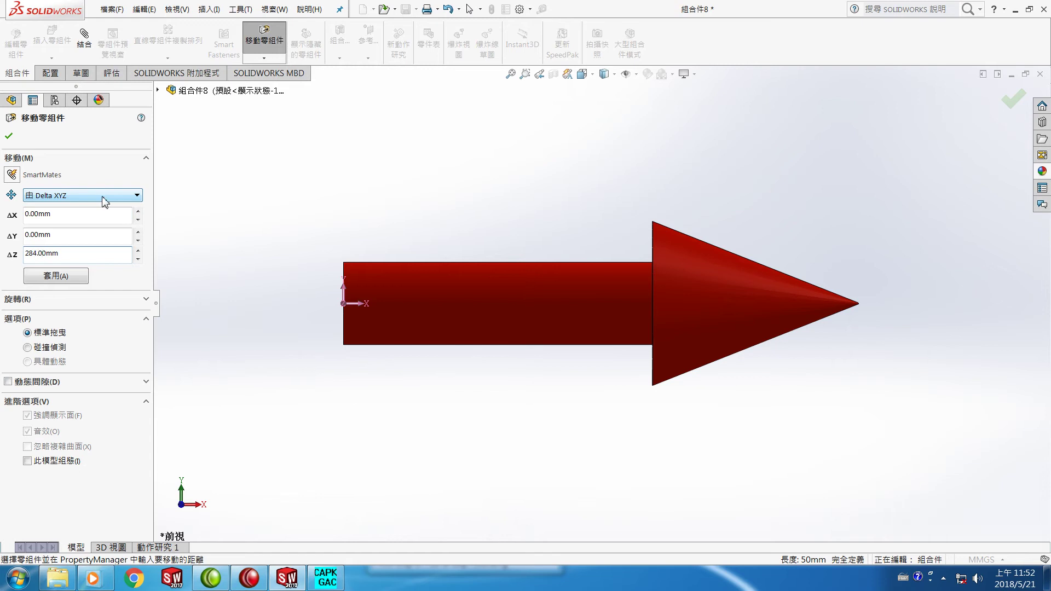
type("6")
left_click(75, 280)
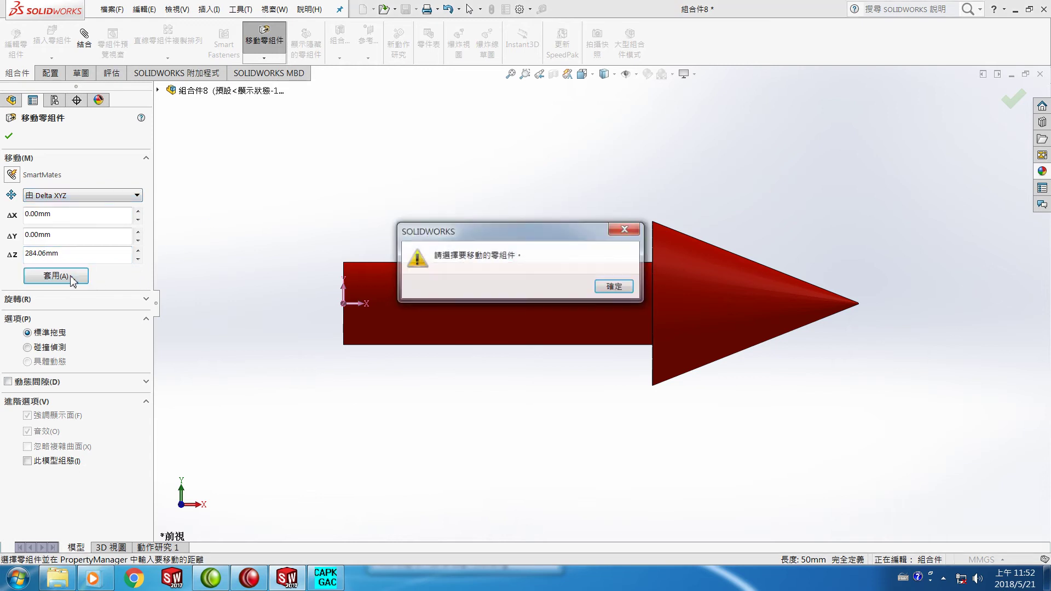
left_click(615, 287)
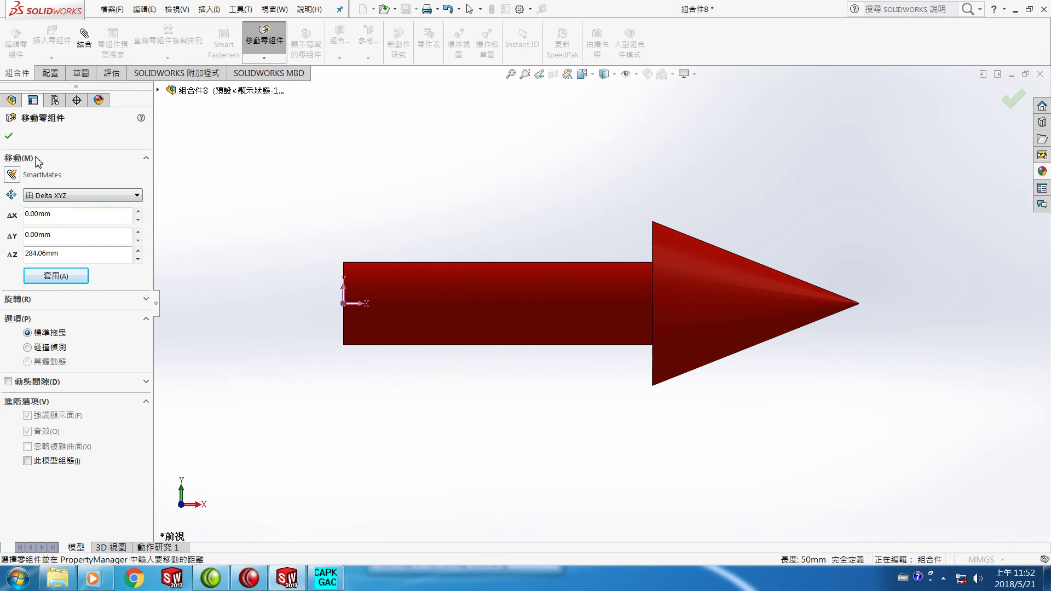
left_click(9, 136)
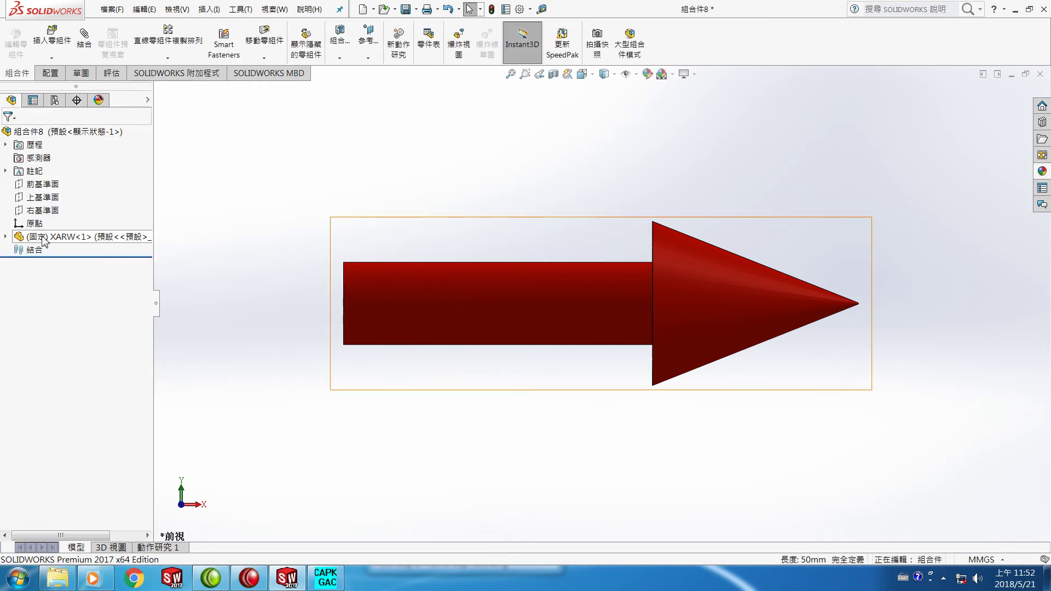
Make the fixed XARW component float and move it by a Delta Z of 284.06 mm relative to the assembly origin.
right_click(59, 243)
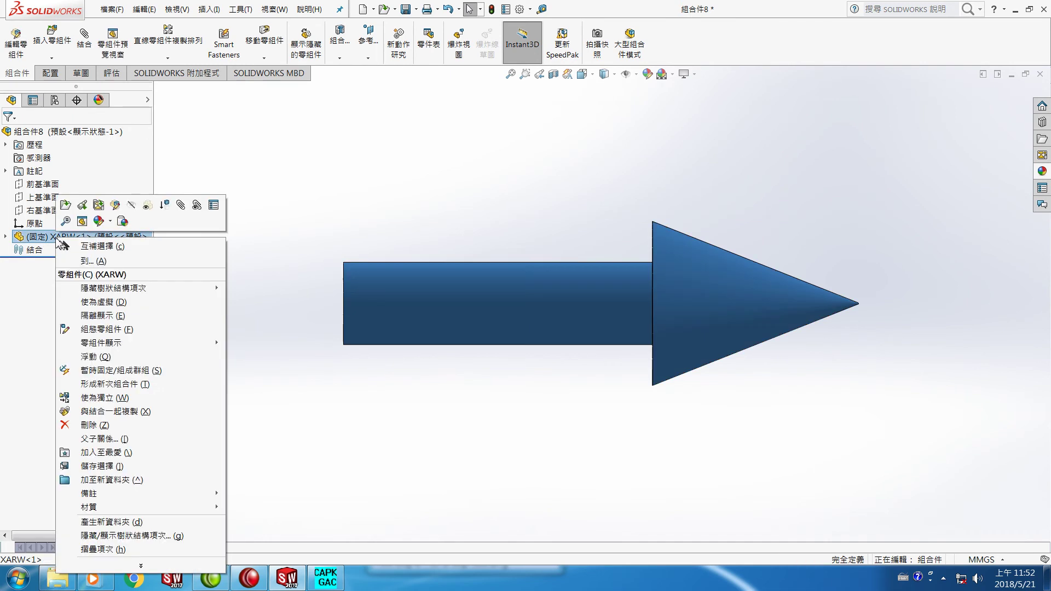
left_click(105, 357)
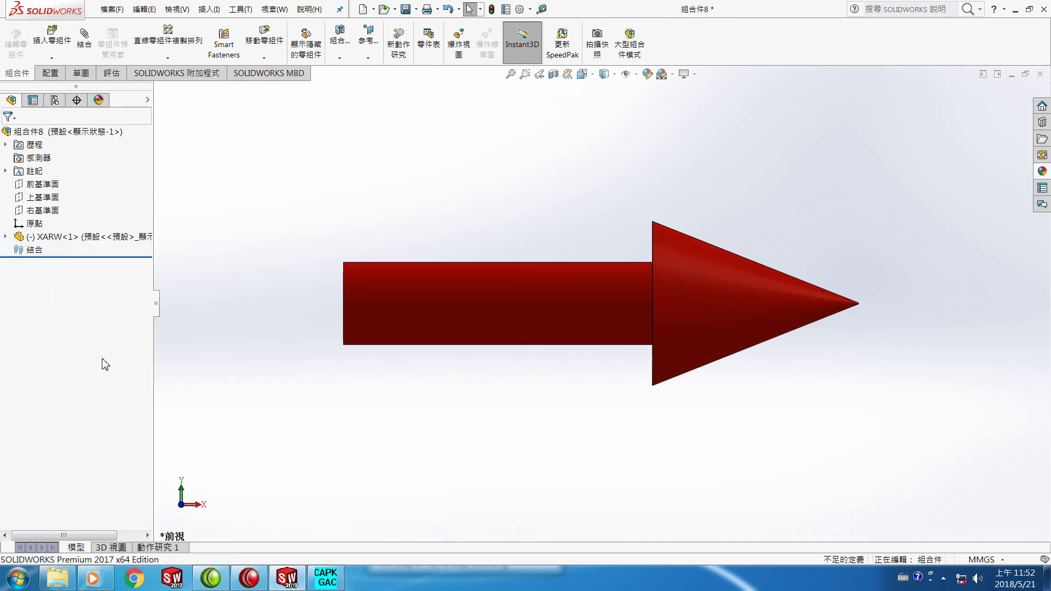
left_click(80, 240)
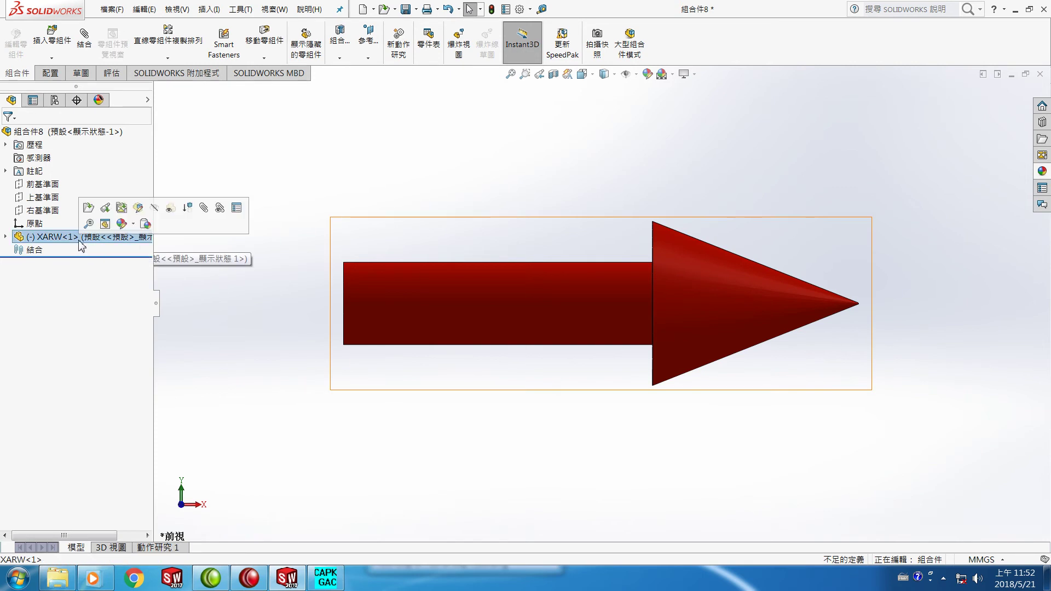
left_click(263, 57)
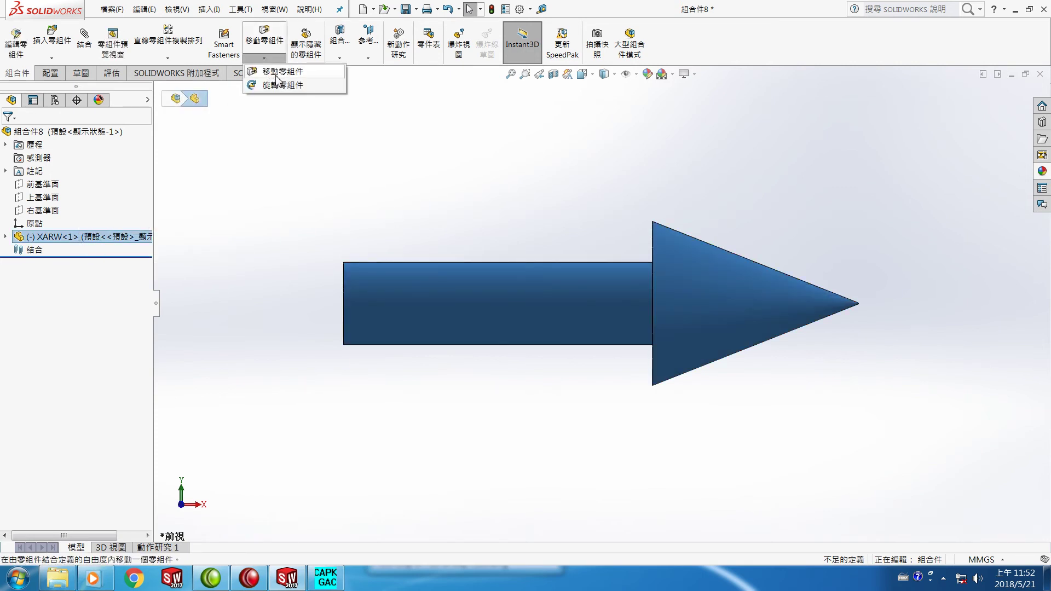
left_click(281, 73)
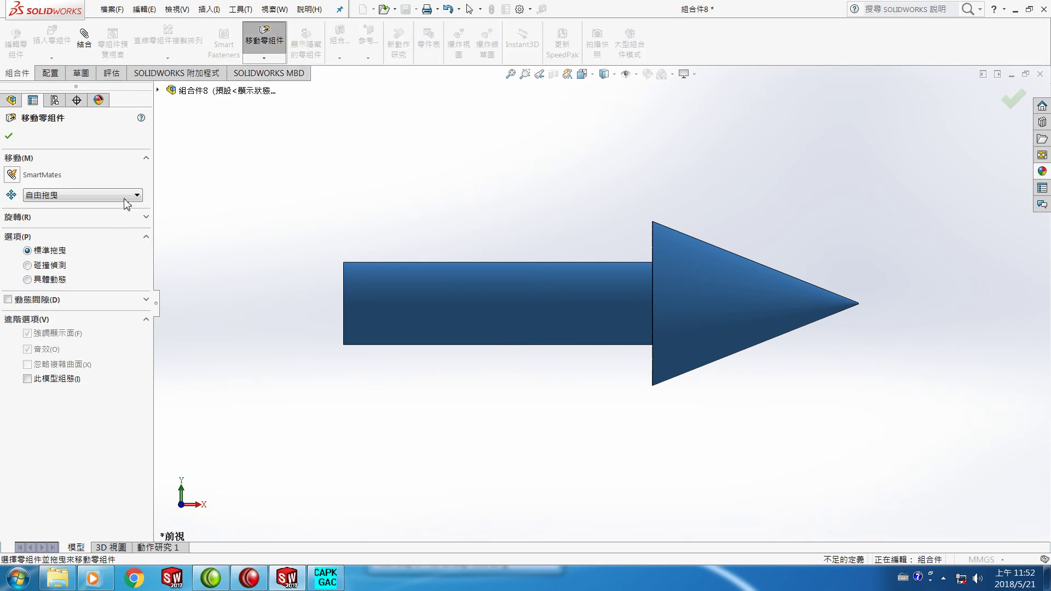
left_click(138, 197)
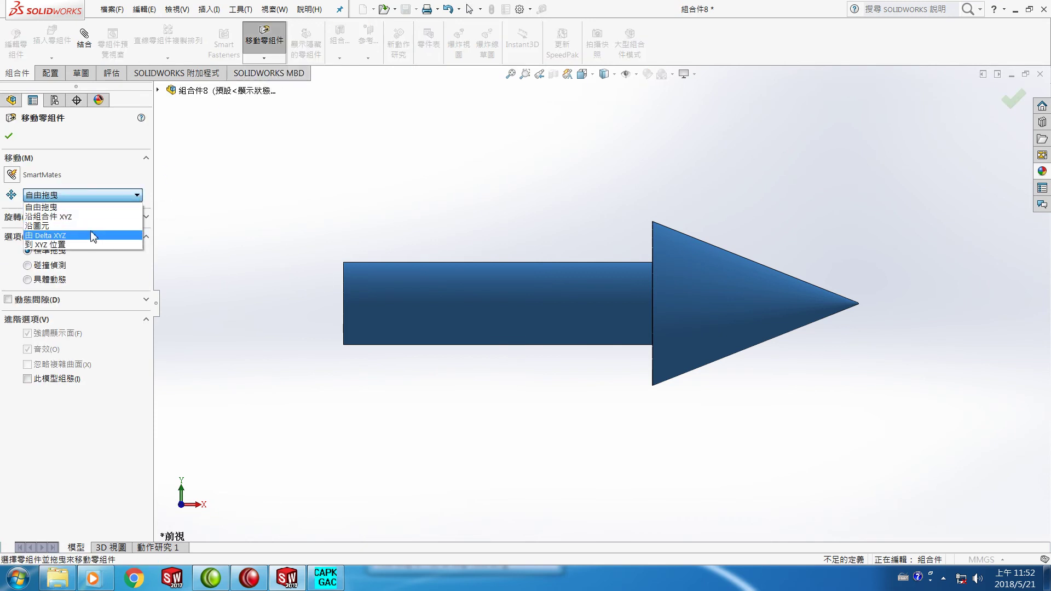
left_click(91, 235)
left_click(29, 258)
key("Delete")
type("284.00mm")
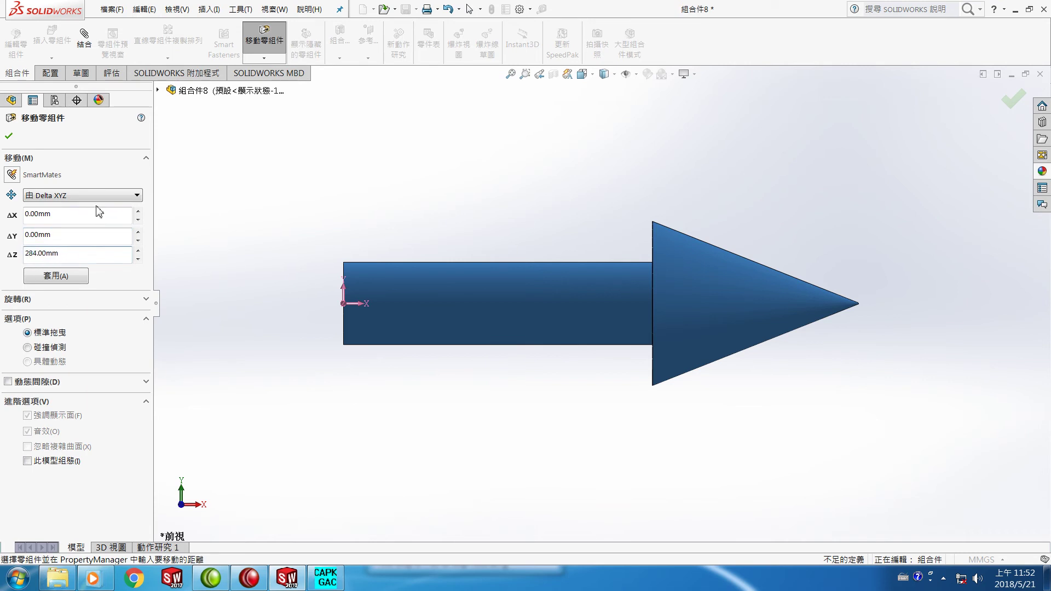
type("6")
left_click(64, 281)
left_click(11, 138)
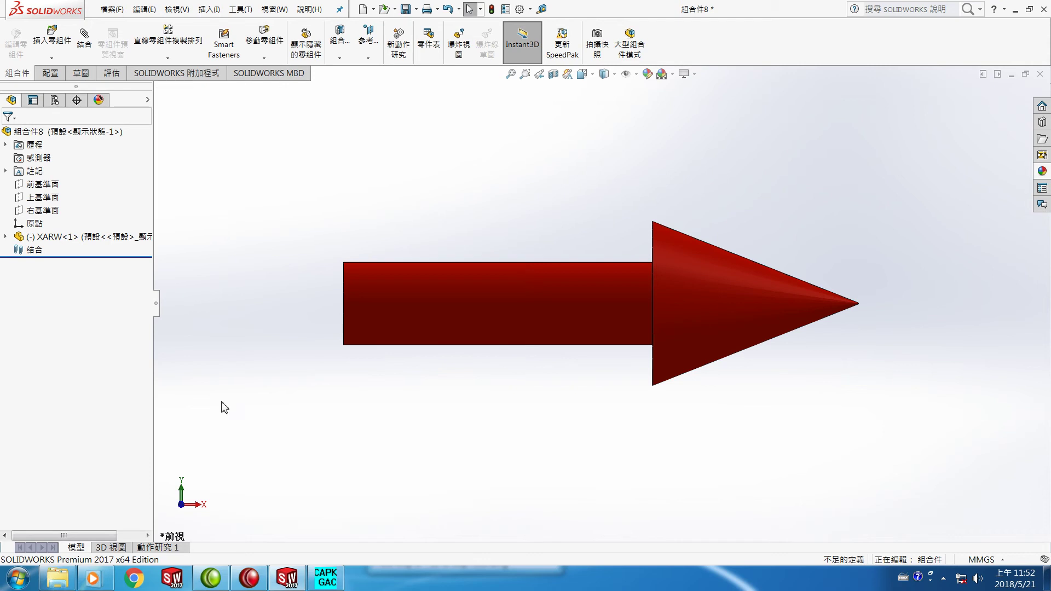
left_click(42, 227)
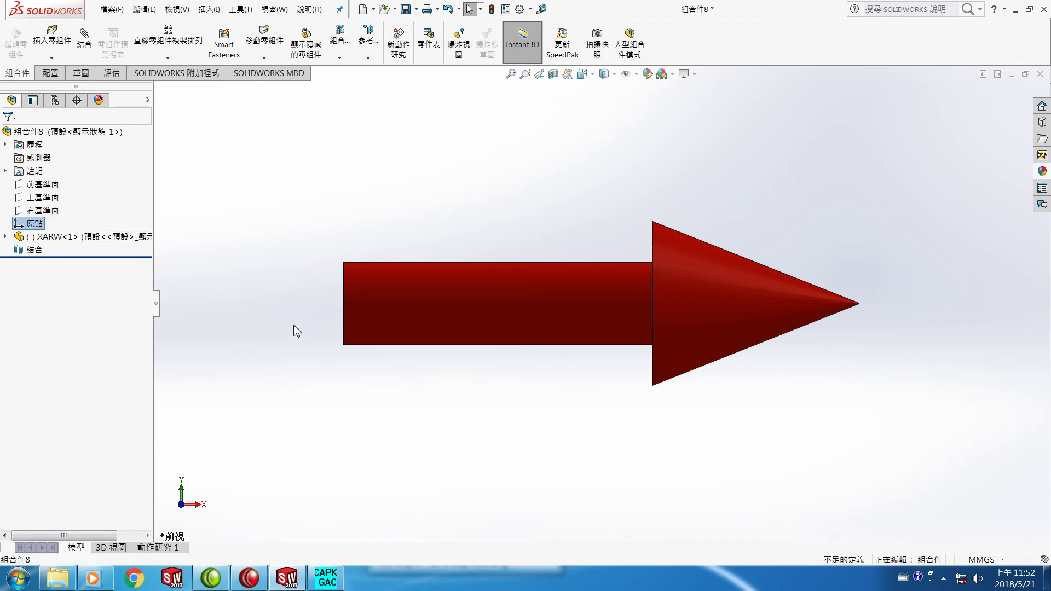
middle_click_drag(293, 328, 299, 319)
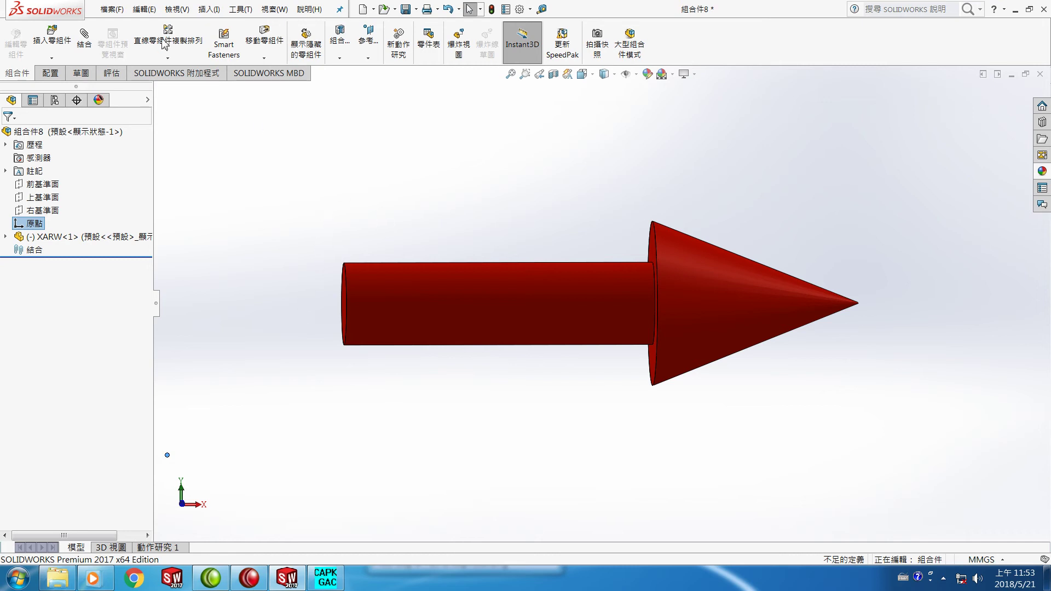
Save the assembly without rebuilding as a part file named XARW1 in the RH-igs folder, replacing the existing file.
left_click(115, 11)
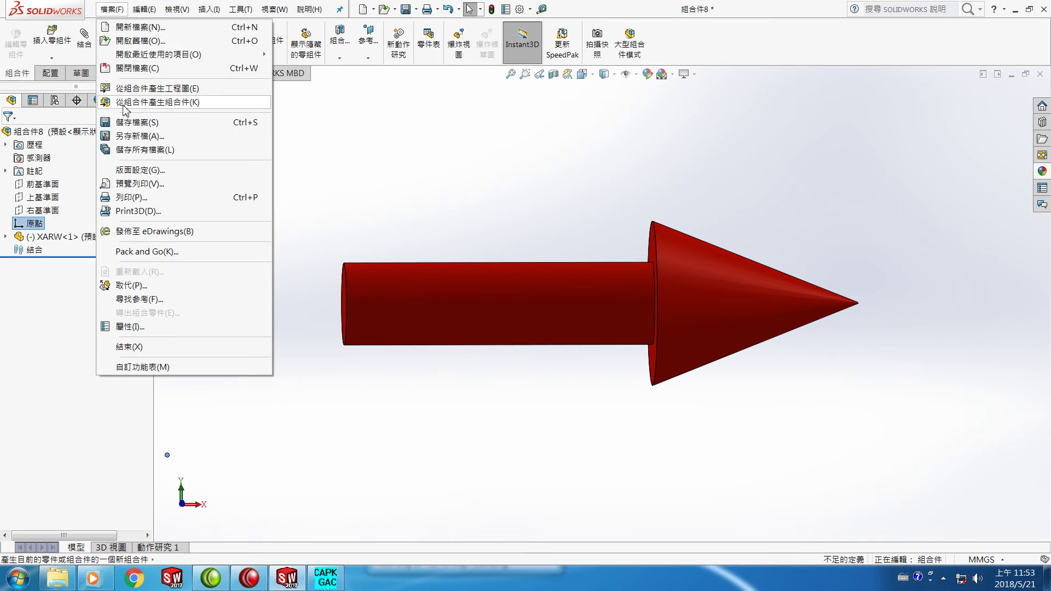
left_click(131, 137)
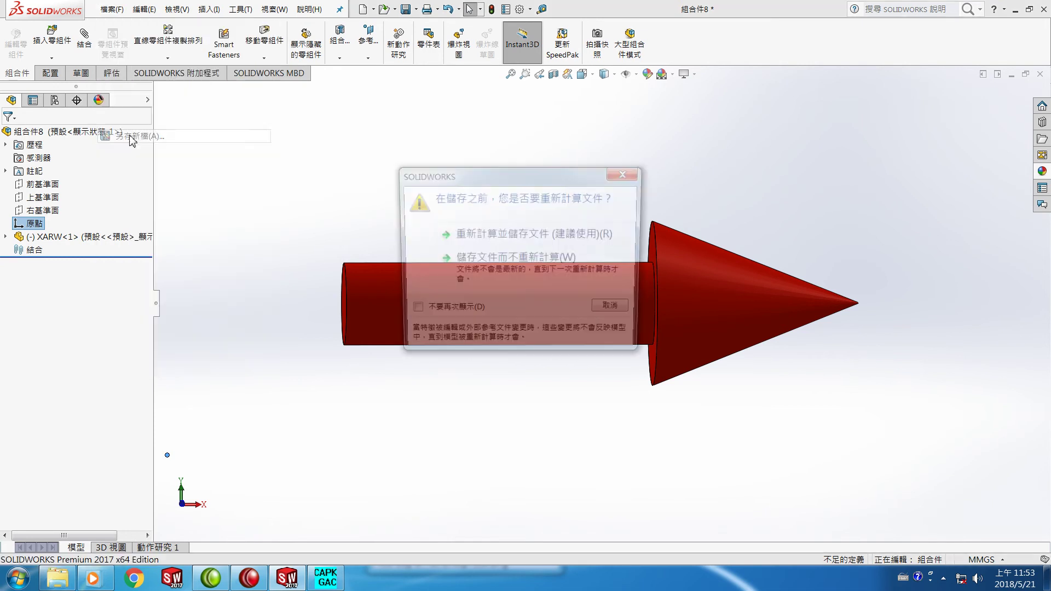
left_click(476, 256)
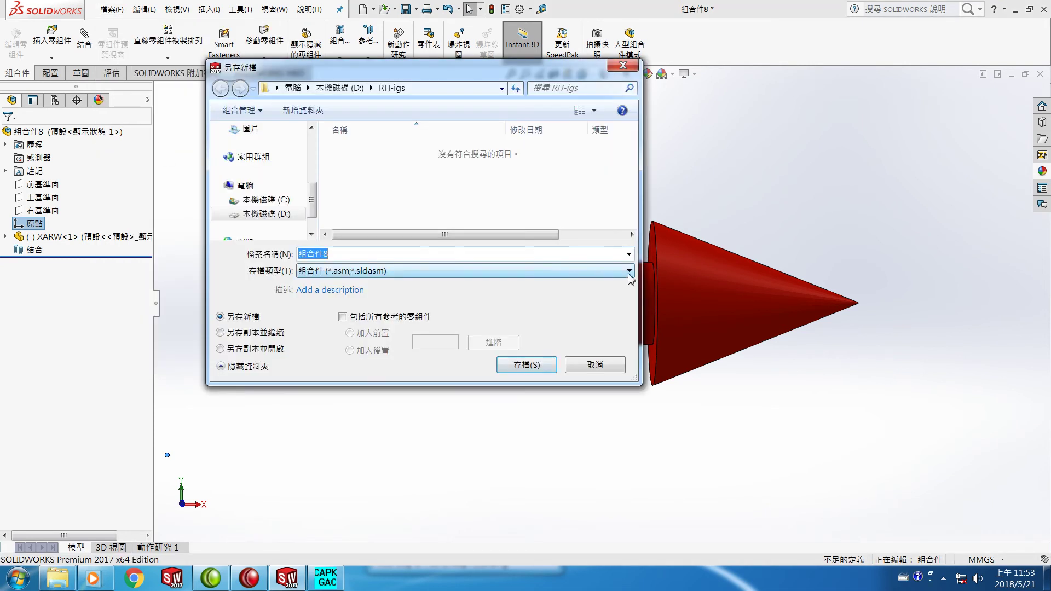
left_click(630, 274)
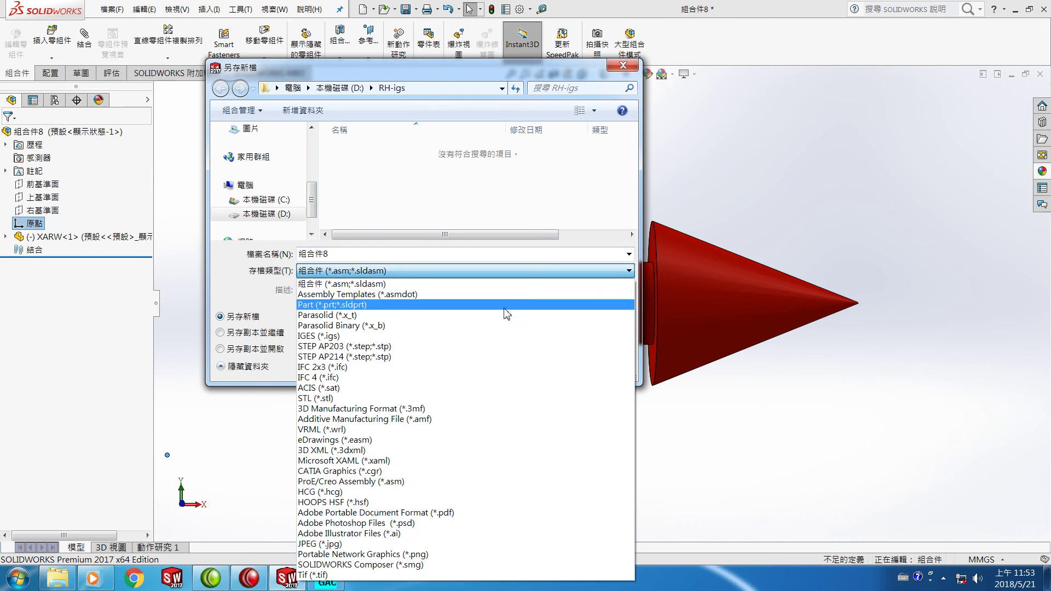
left_click(505, 305)
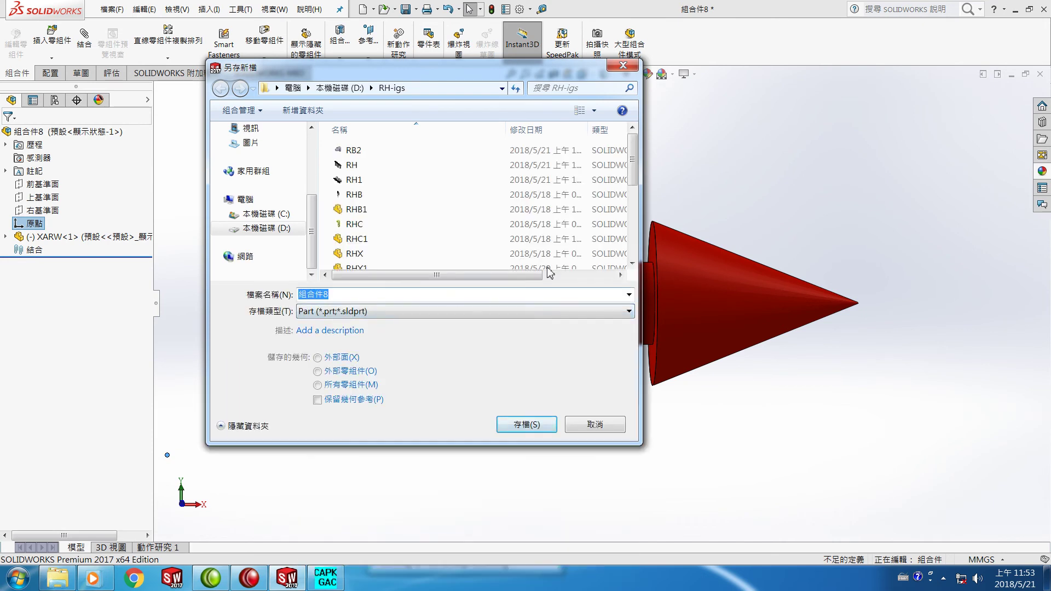
scroll(617, 181, "down", 4)
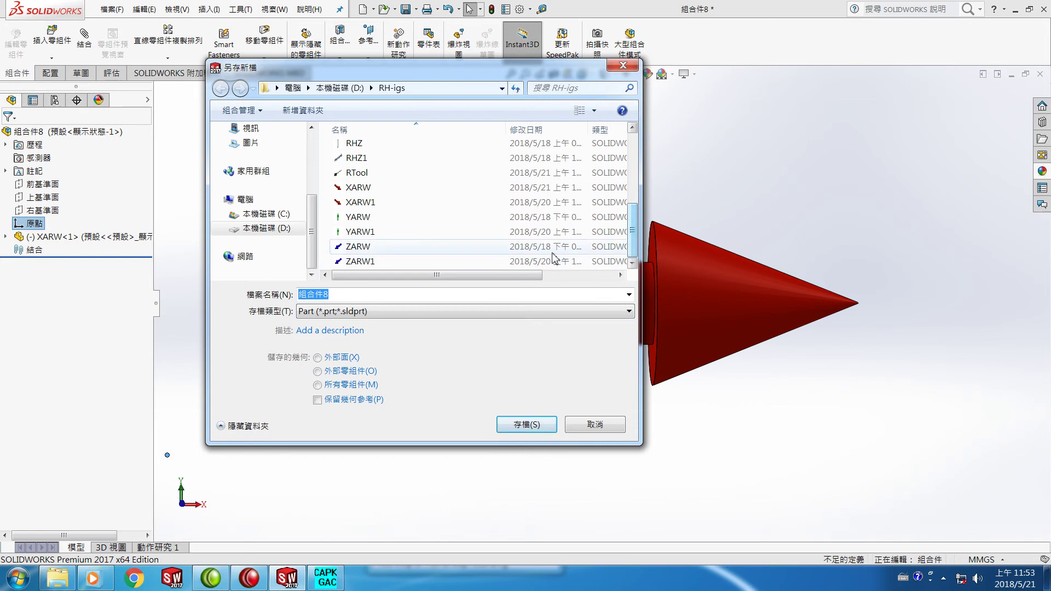
left_click(363, 206)
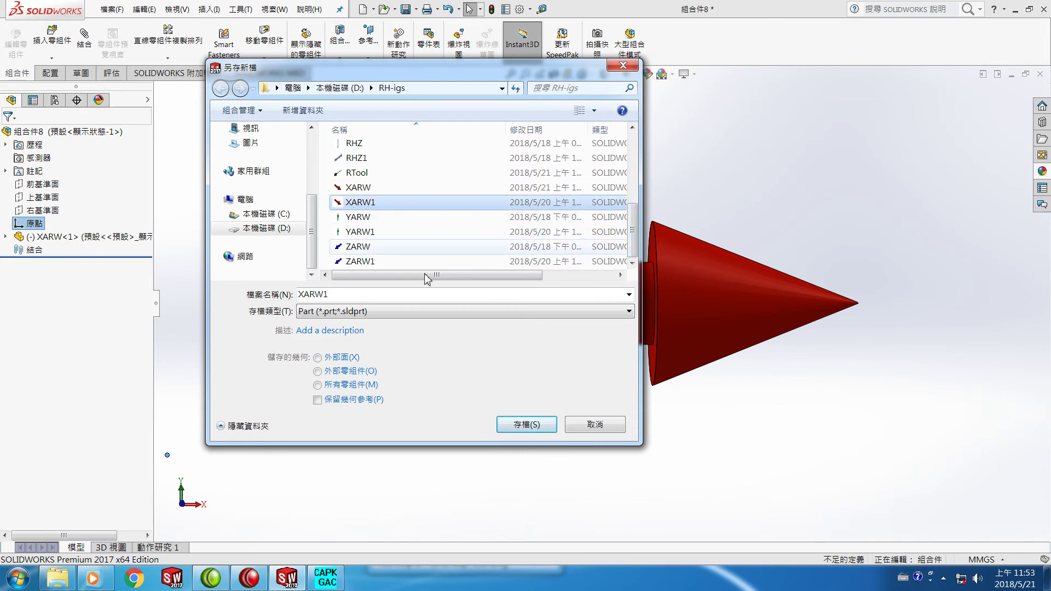
left_click(523, 422)
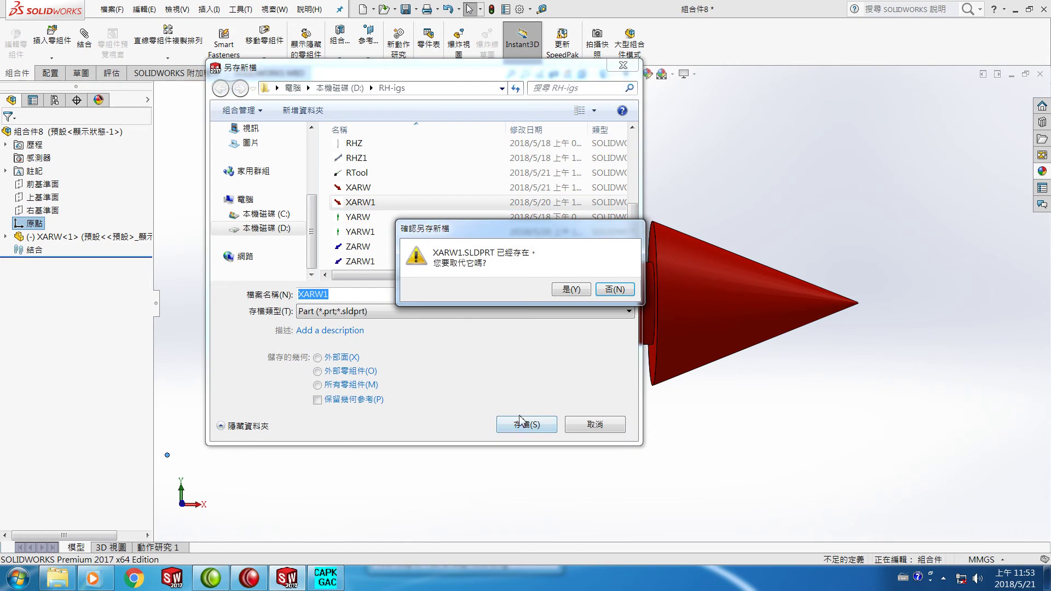
left_click(571, 289)
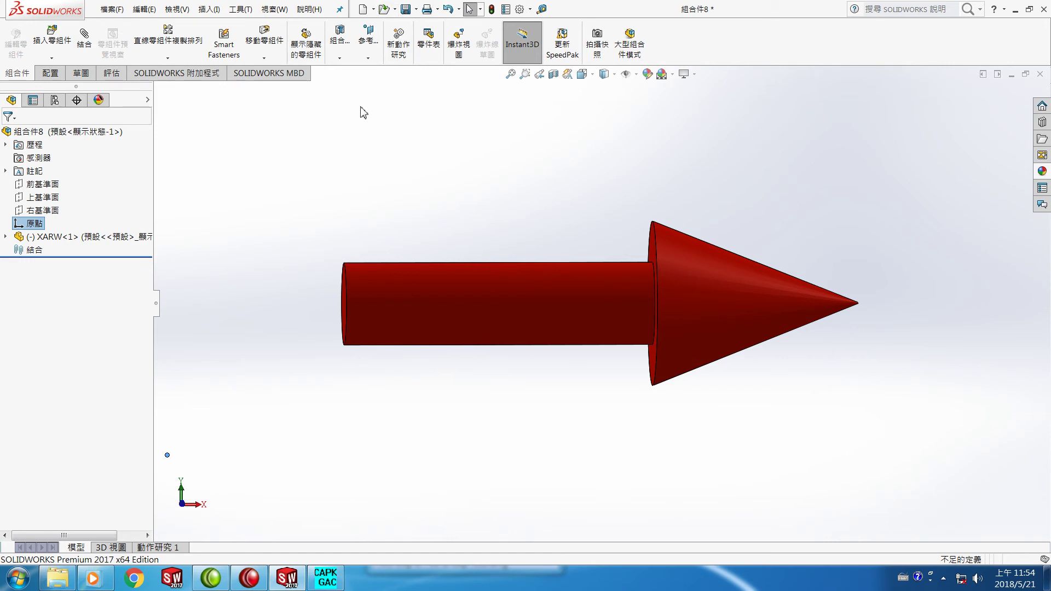
Close the assembly without saving its changes and create a new empty assembly, skipping the initial component selection.
left_click(112, 10)
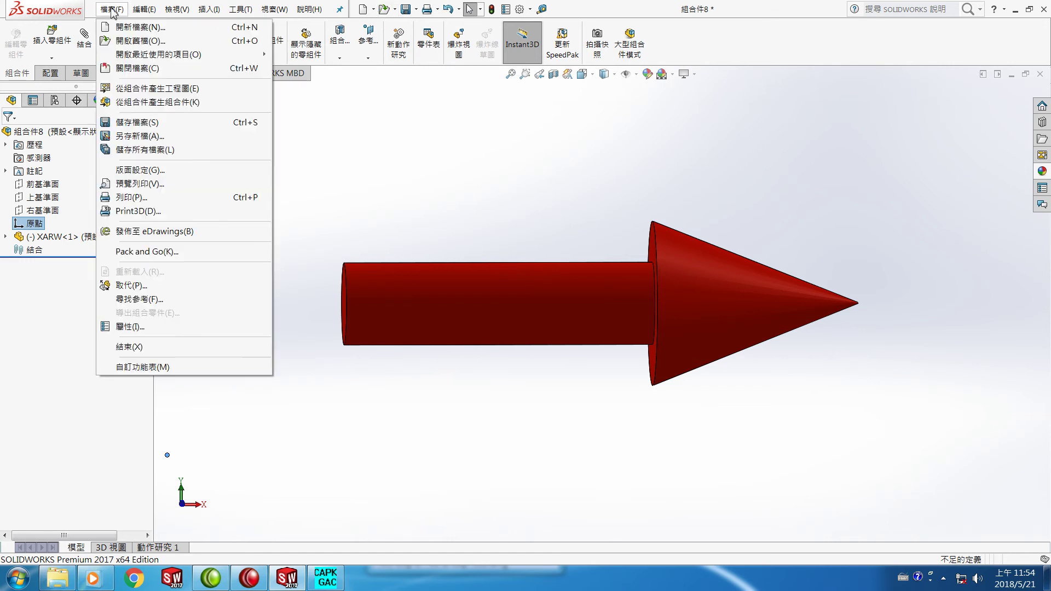
left_click(129, 68)
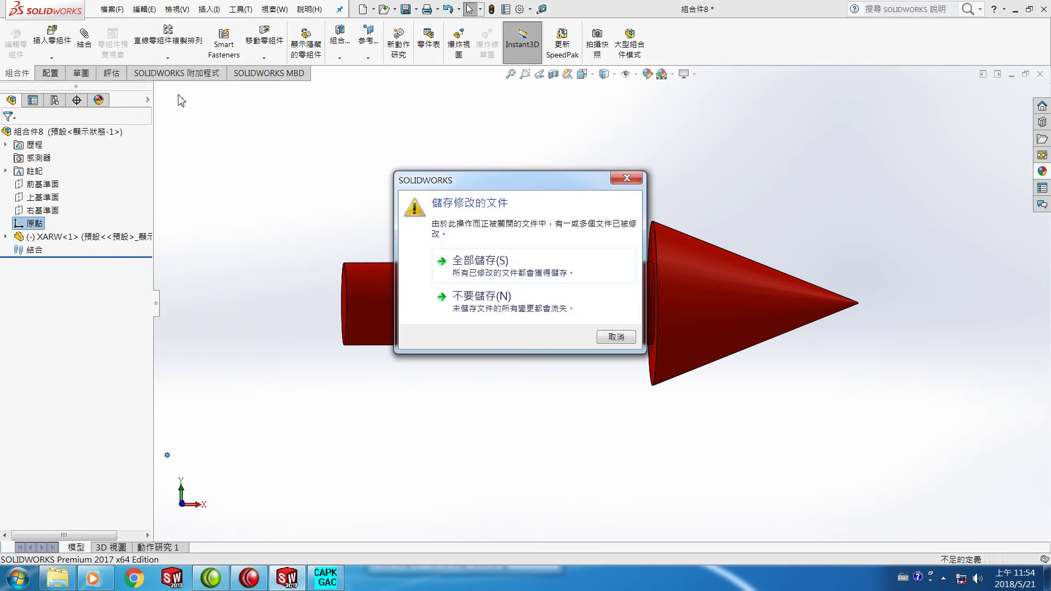
left_click(481, 296)
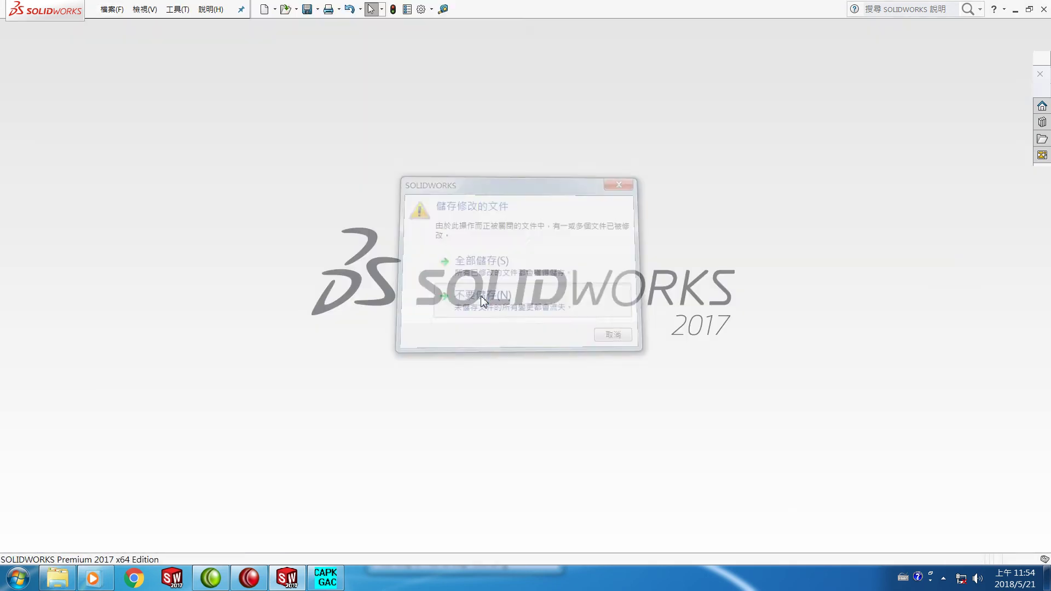
left_click(266, 11)
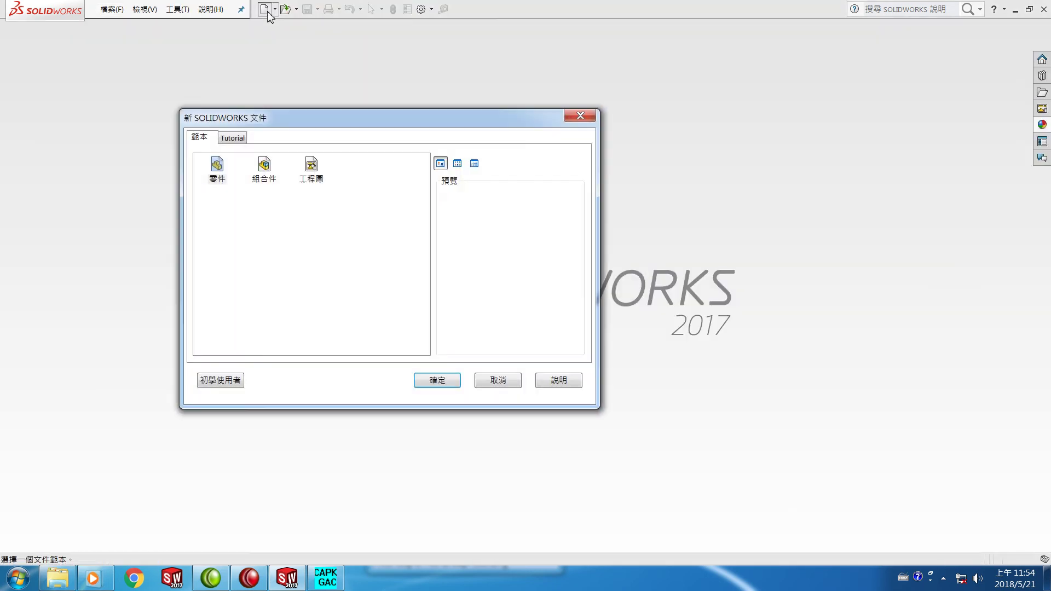
left_click(266, 174)
left_click(436, 390)
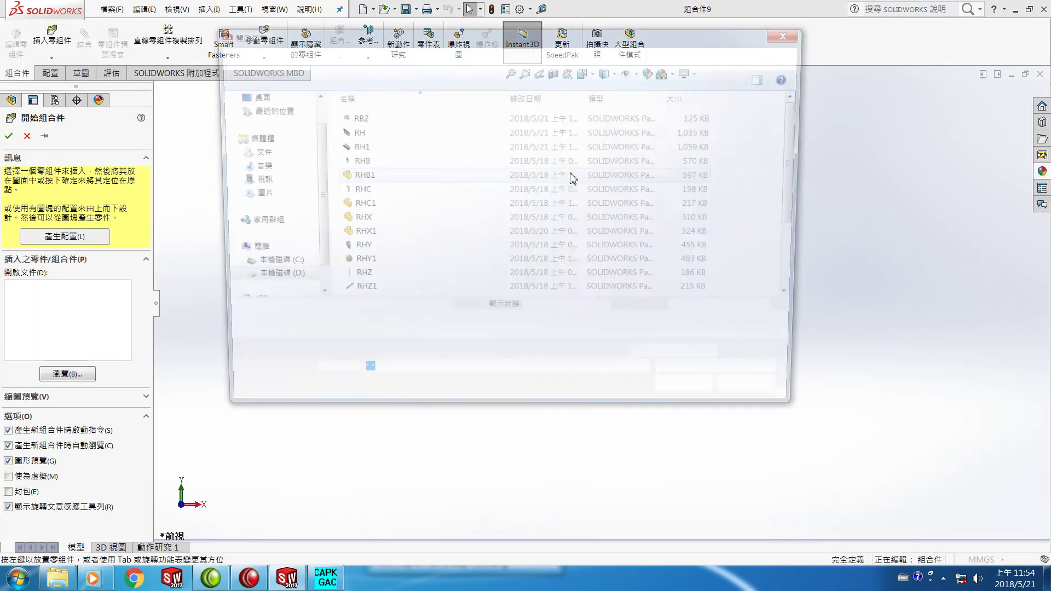
left_click(788, 36)
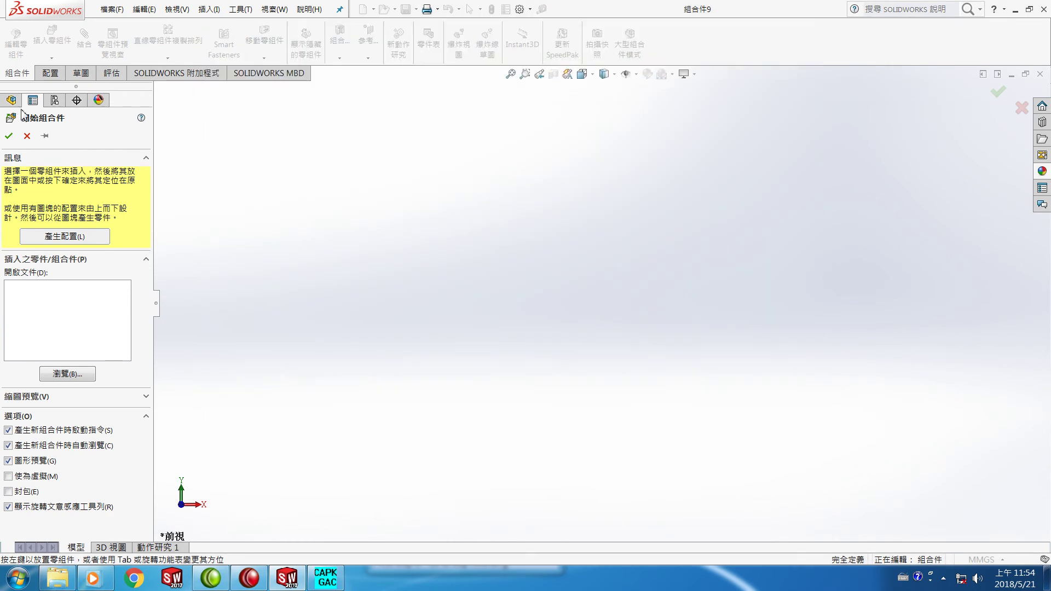
left_click(9, 136)
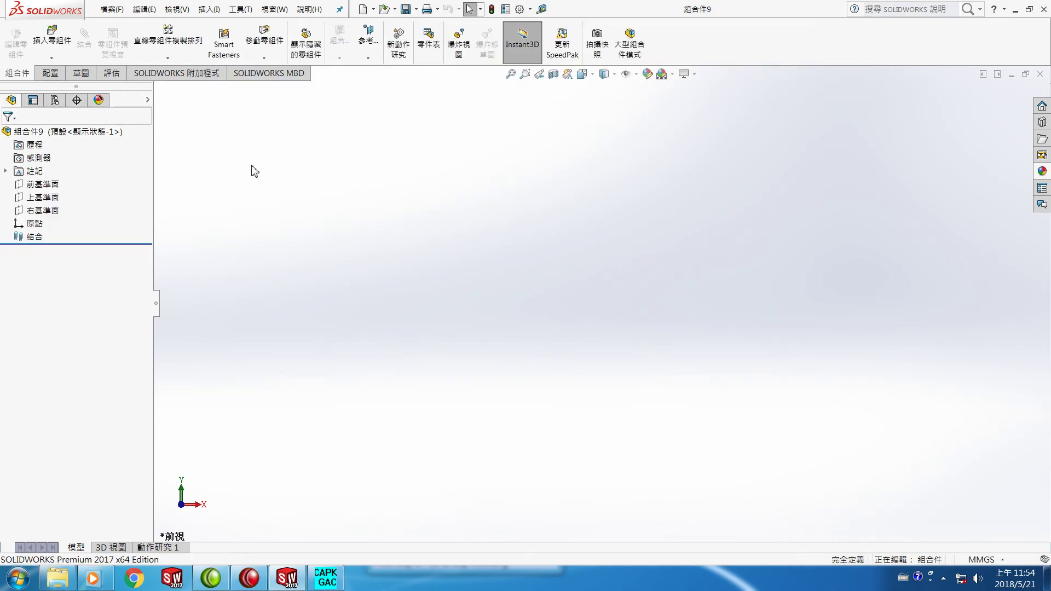
Insert the RH1 part from the RH-igs folder into the assembly at its origin.
left_click(51, 44)
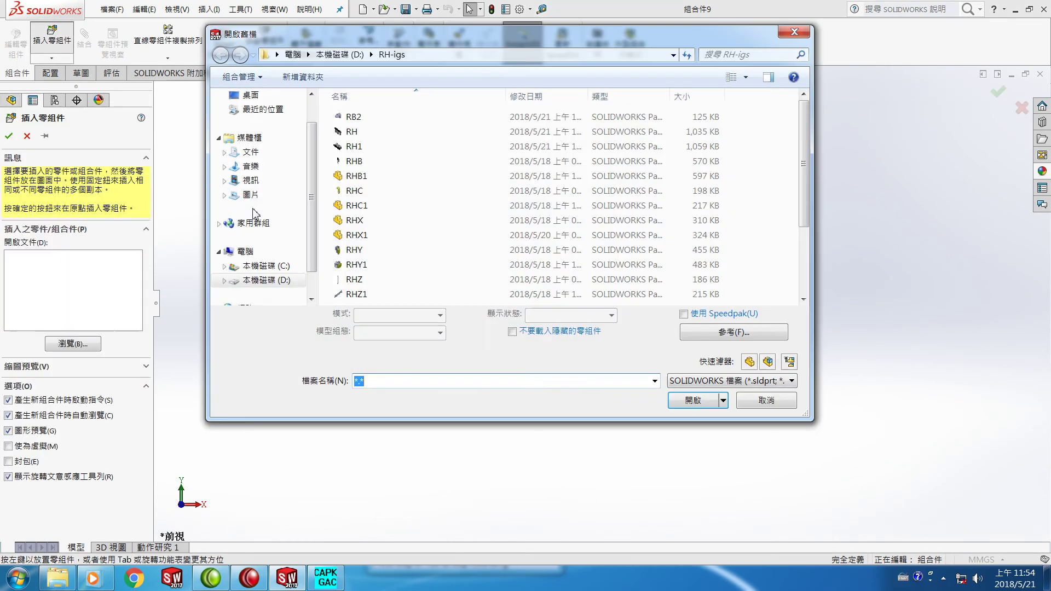
left_click(354, 146)
left_click(694, 395)
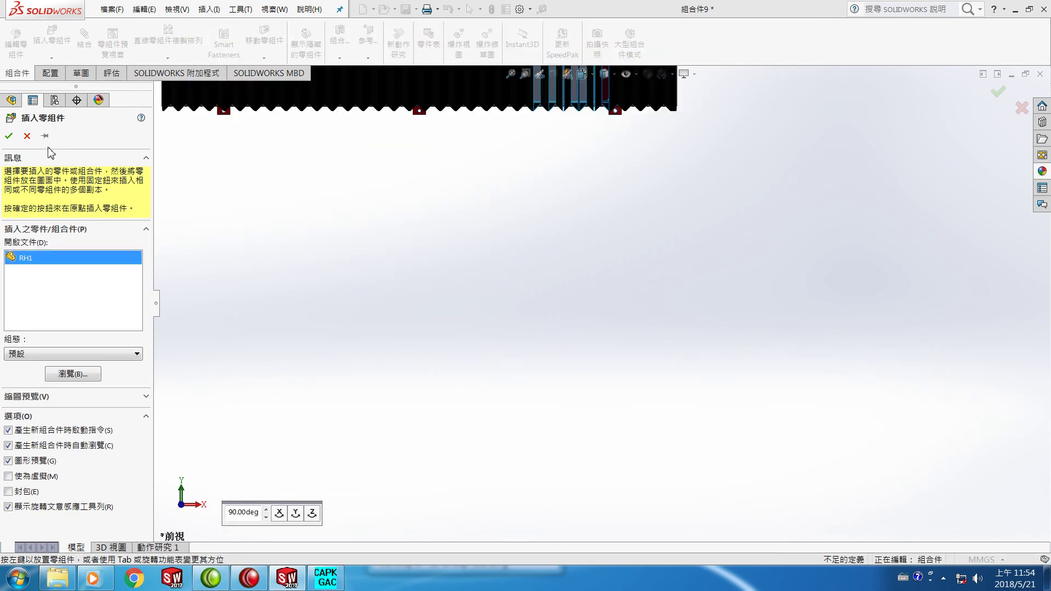
left_click(9, 136)
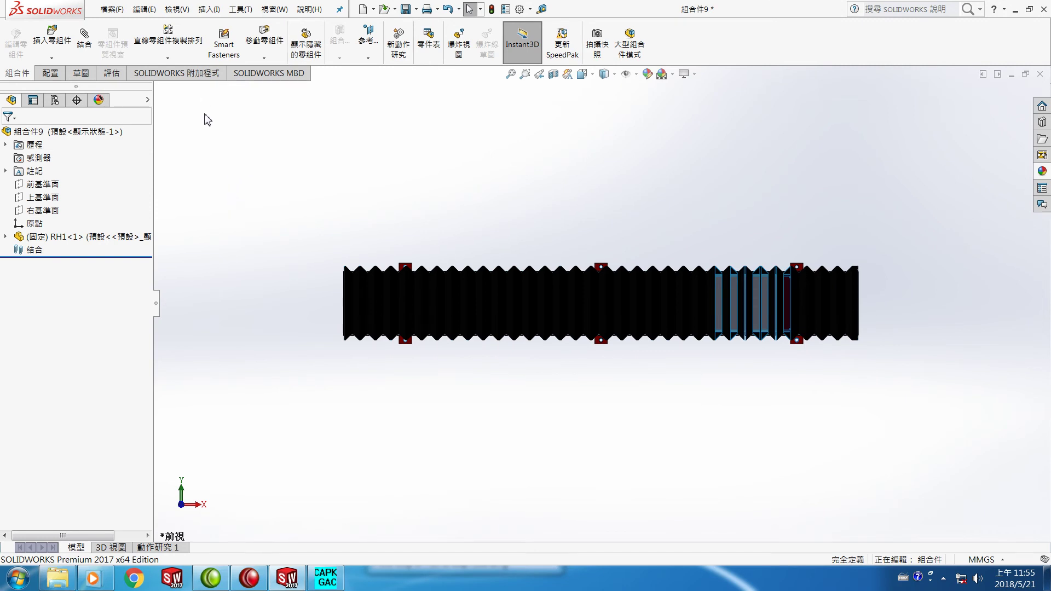
Save the assembly in IGES format as RH1.IGS in the RH-igs folder, replacing the existing file.
left_click(112, 11)
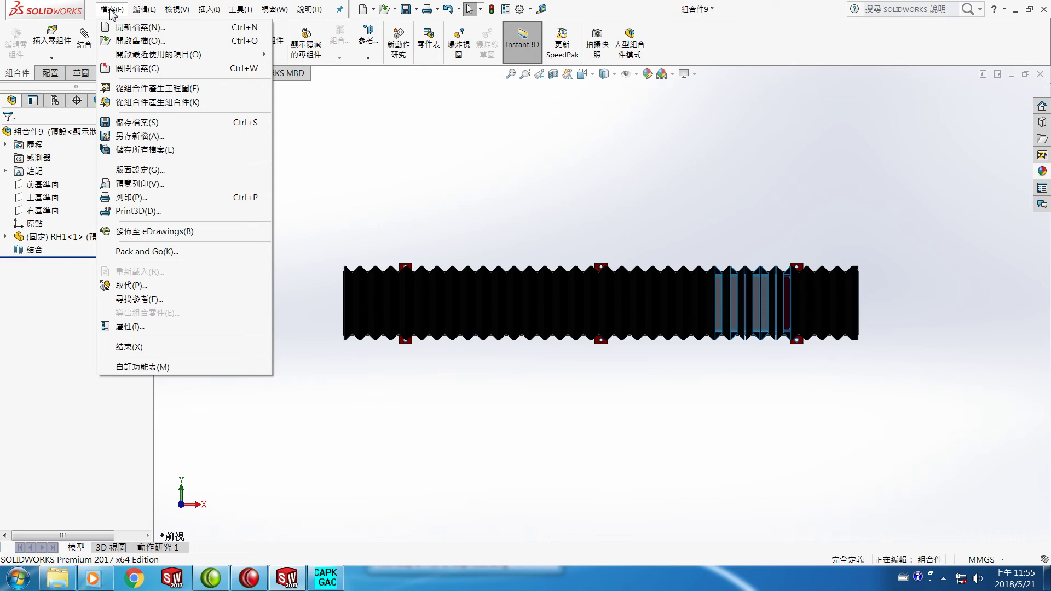
left_click(137, 136)
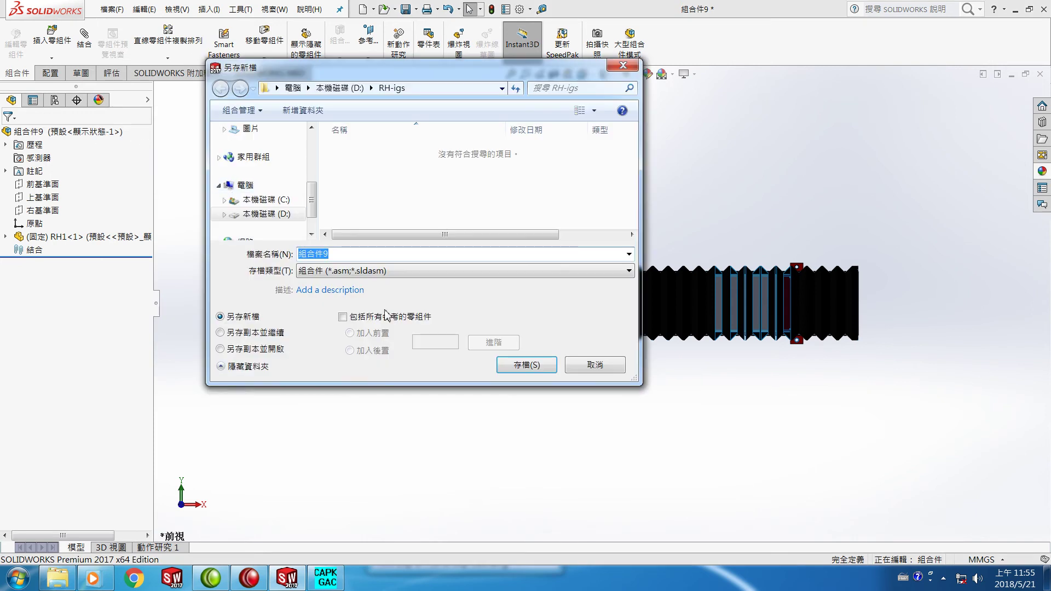
left_click(629, 271)
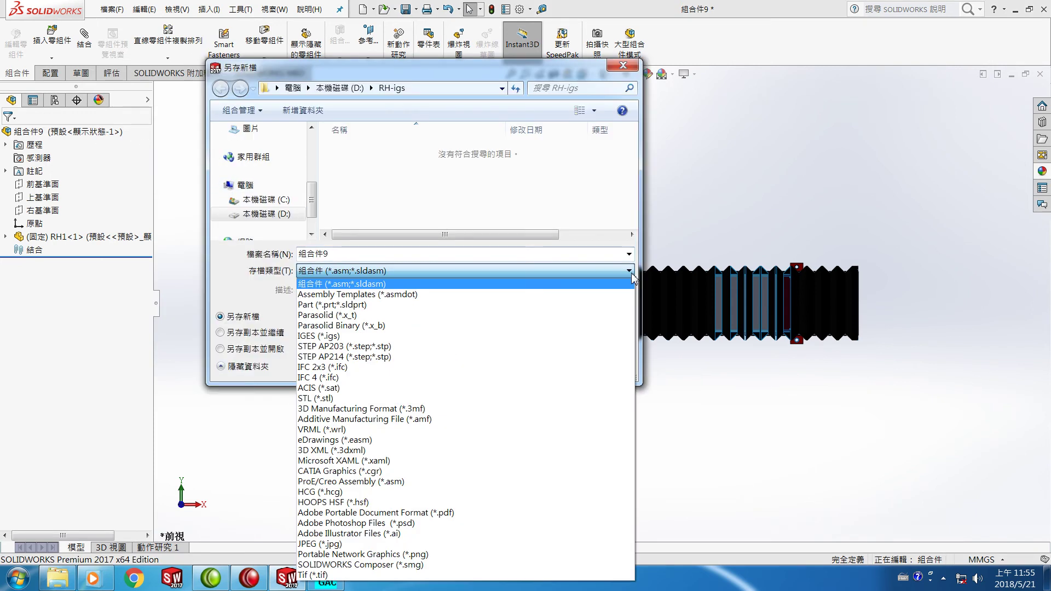
left_click(502, 335)
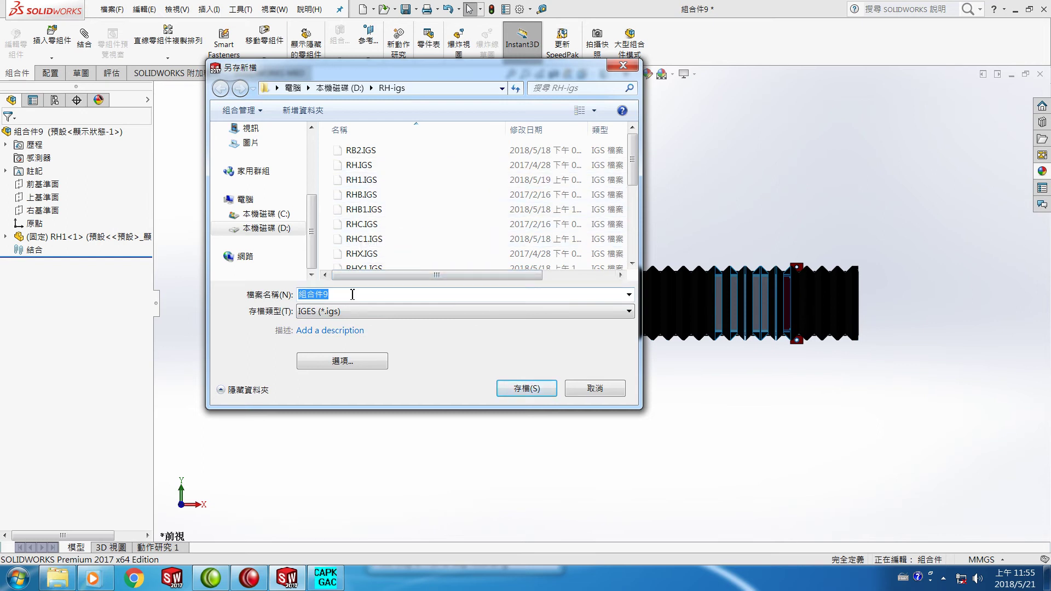
left_click(361, 180)
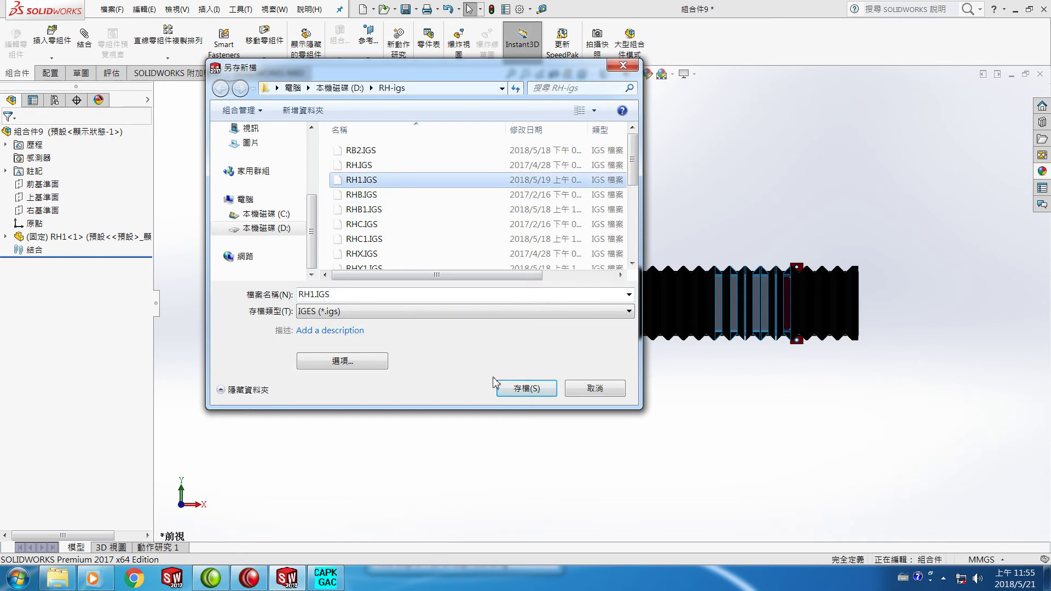
left_click(520, 390)
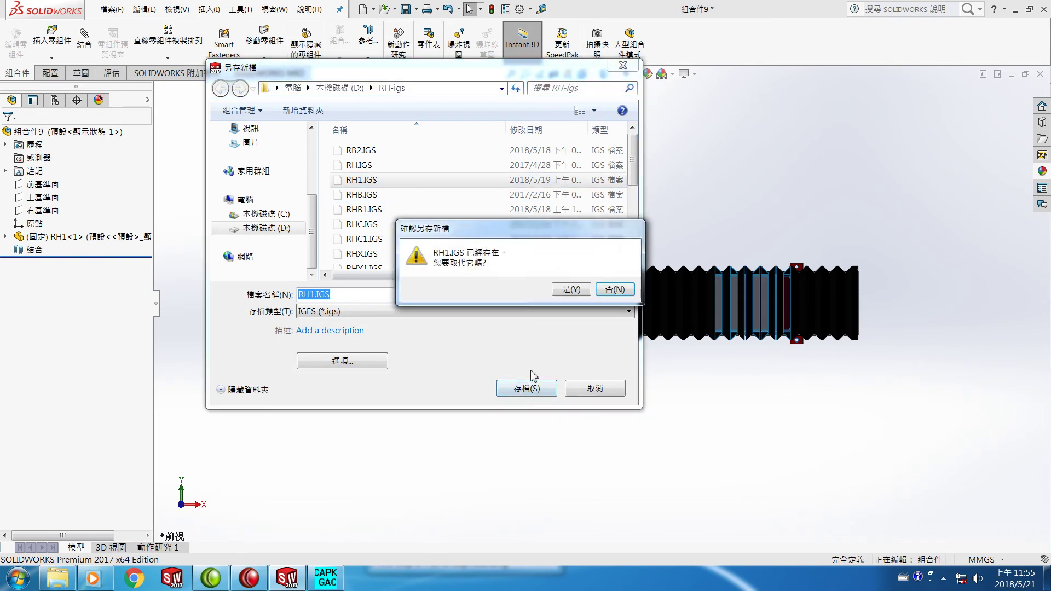
left_click(566, 290)
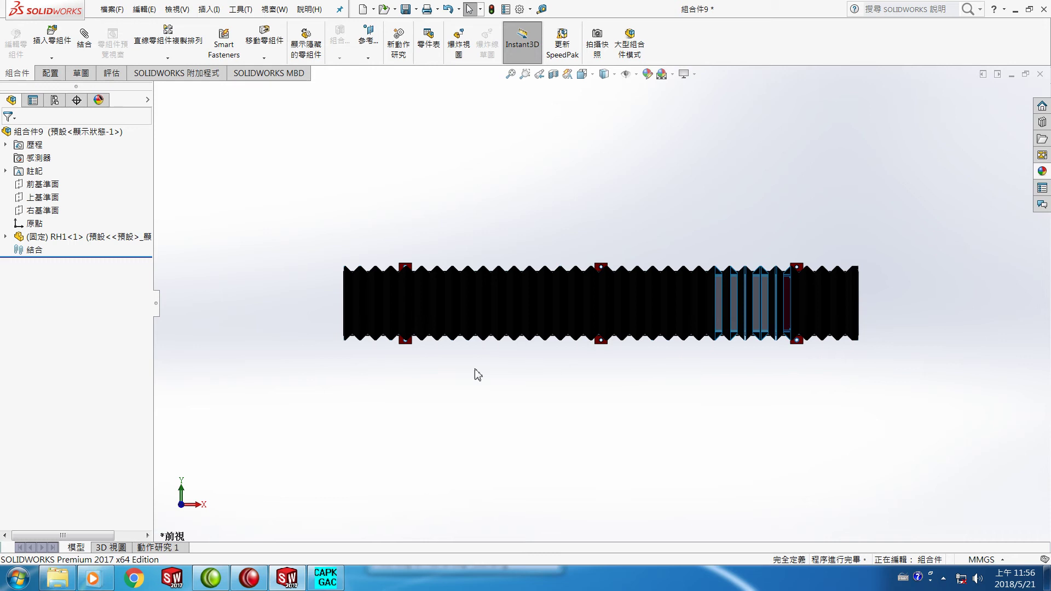
Close the assembly without saving its changes and minimize the media player window on the desktop.
left_click(1045, 11)
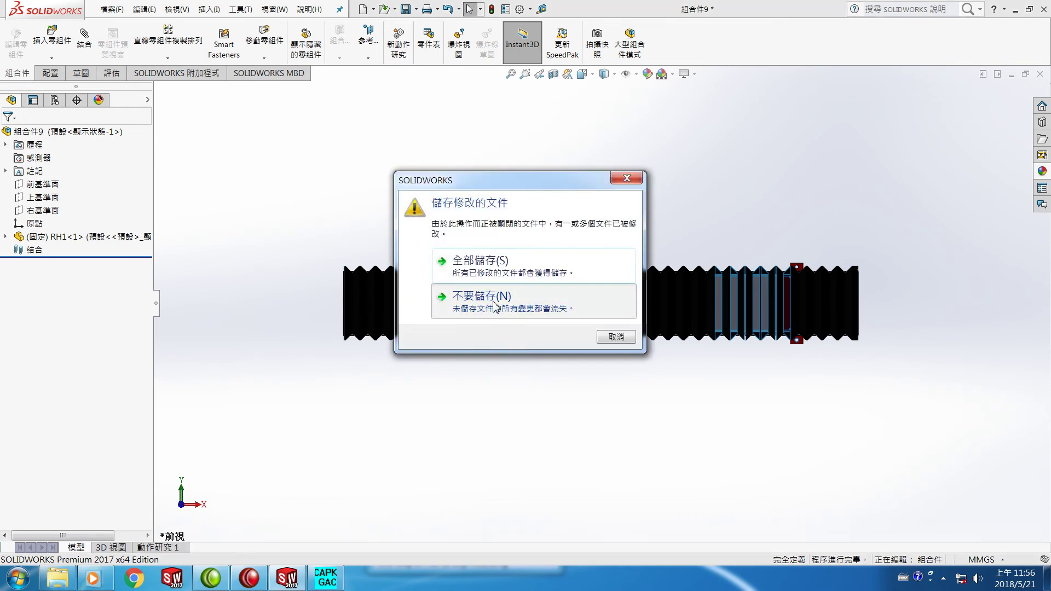
left_click(494, 306)
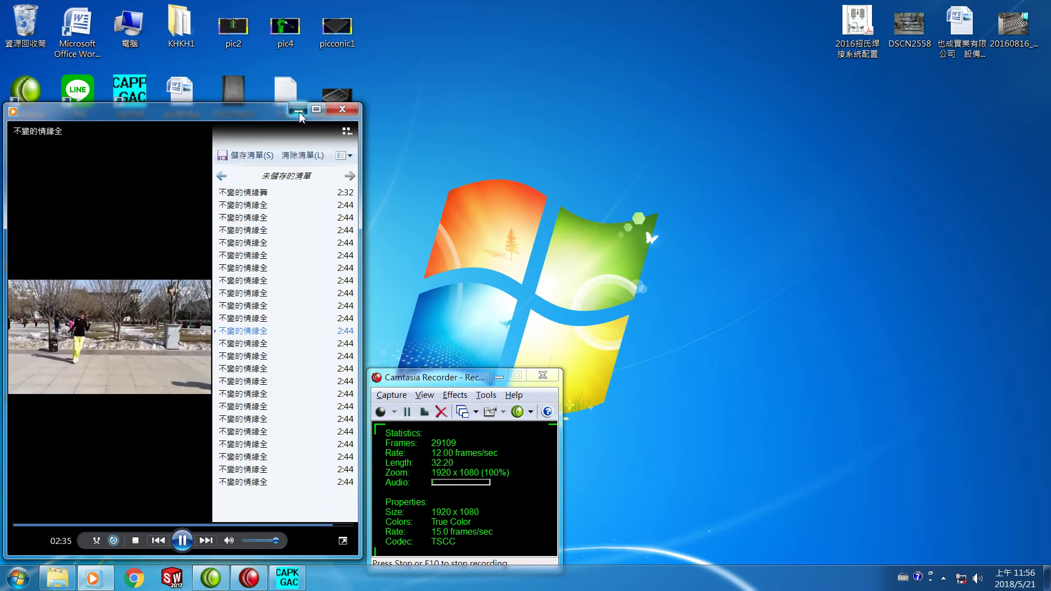
left_click(299, 110)
Launch PolyTrans from the Okino Computer Graphics programs with the OpenGL: Smooth Shaded display mode, and dismiss the dial-up connection dialog.
left_click(19, 578)
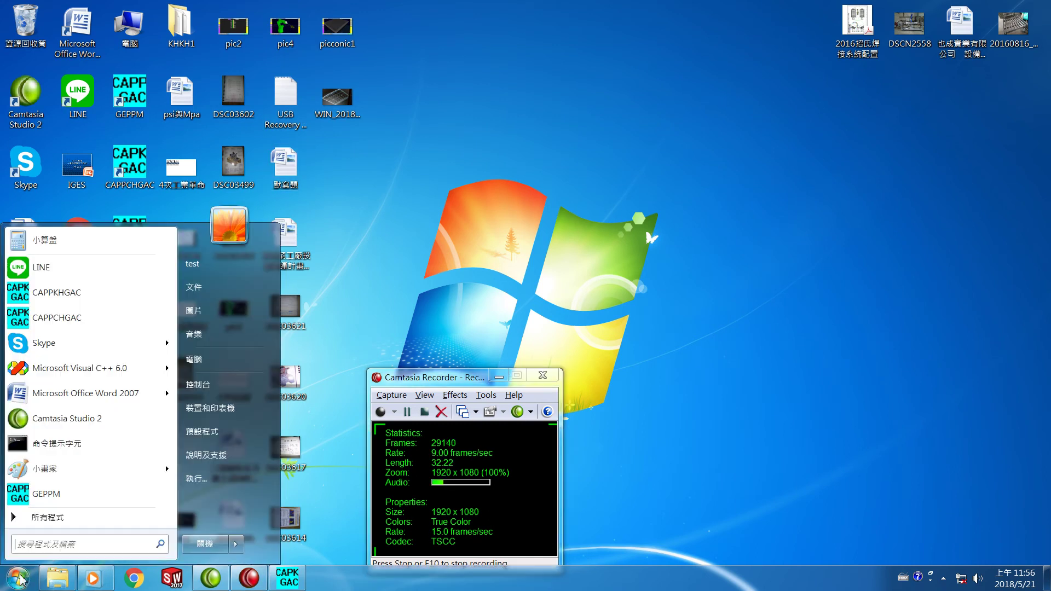
left_click(56, 523)
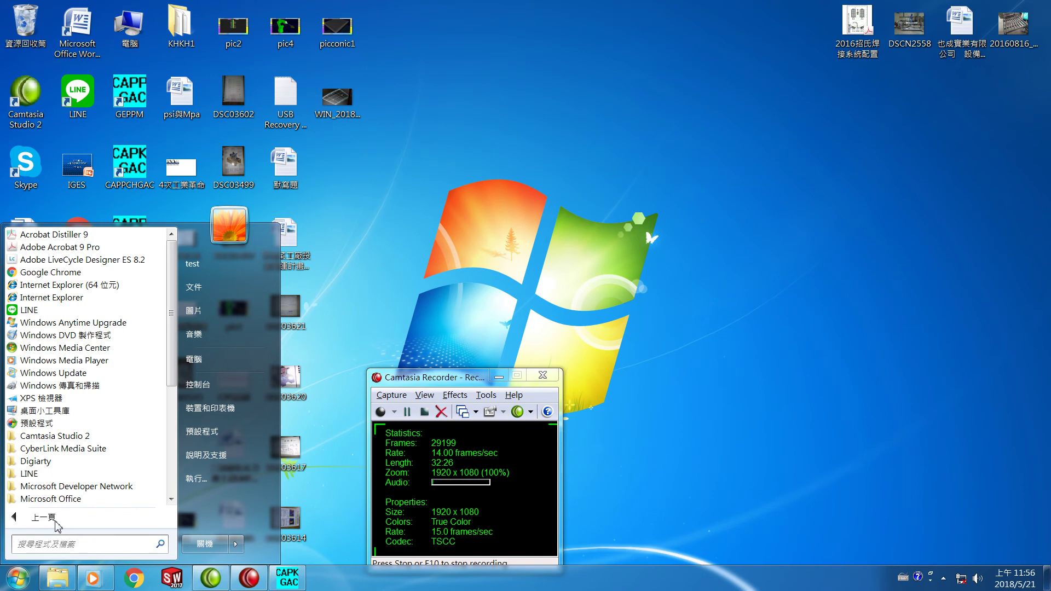
left_click(172, 500)
left_click(172, 500)
left_click(172, 500)
left_click(171, 500)
left_click(172, 500)
left_click(172, 500)
left_click(171, 500)
left_click(171, 500)
left_click(172, 500)
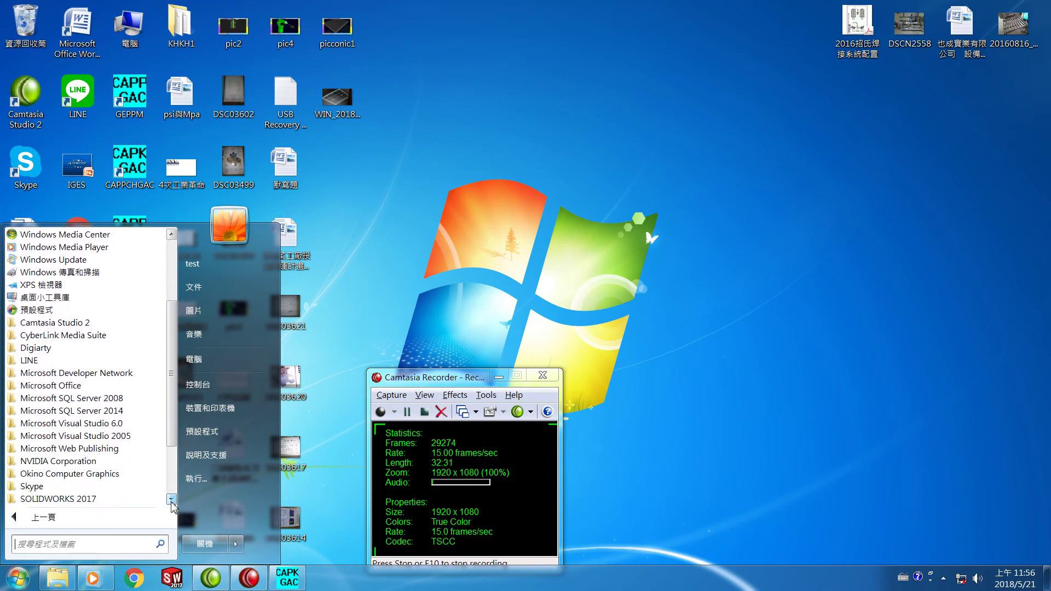
left_click(56, 474)
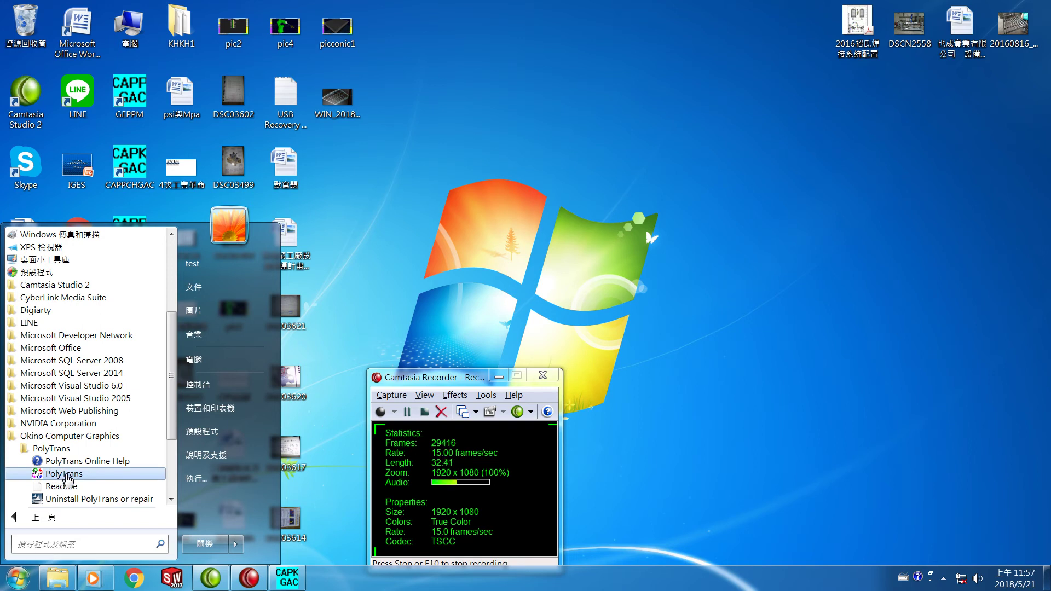
left_click(66, 476)
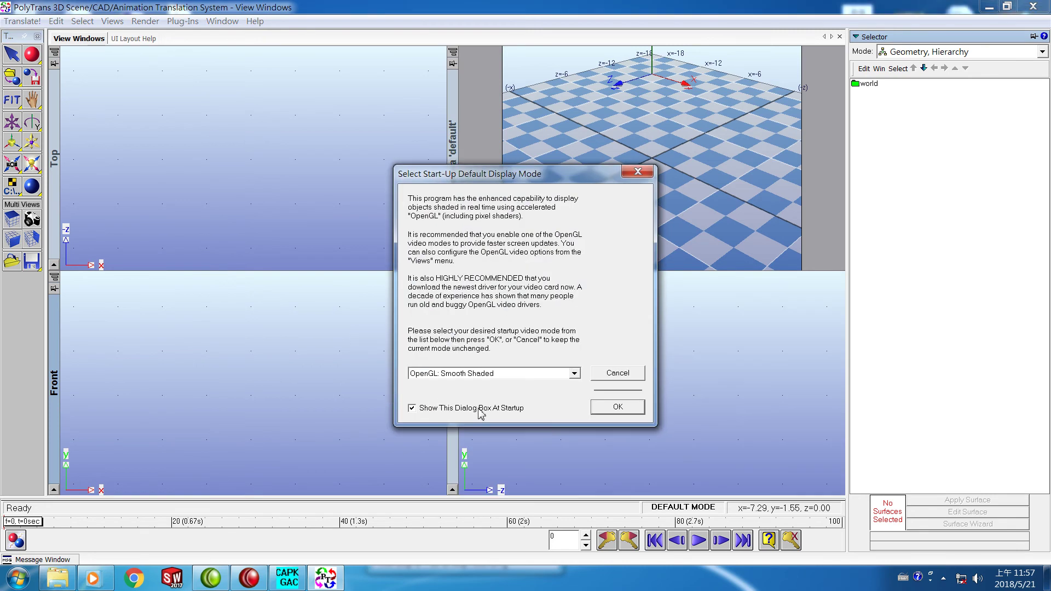
left_click(617, 408)
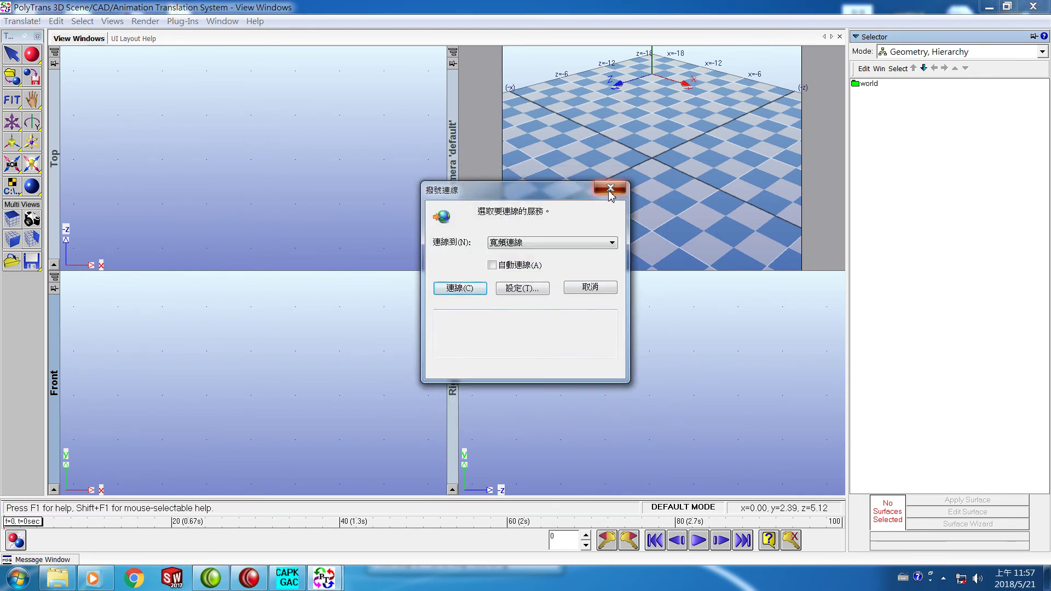
left_click(608, 190)
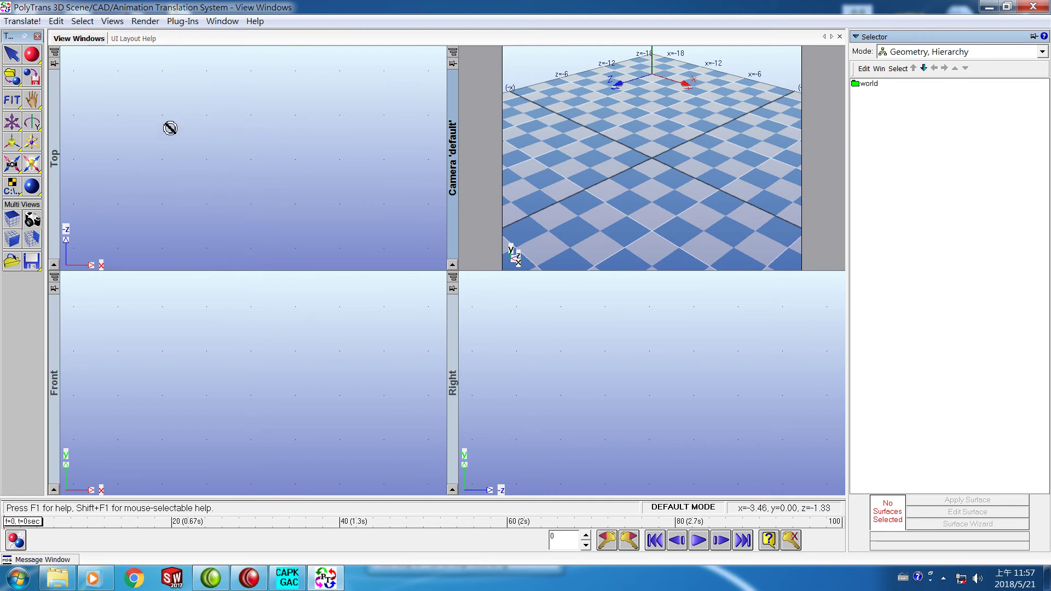
Load RH1.IGS from the RH-igs folder on drive D with the IGES v5.3 (via Okino) importer.
left_click(24, 23)
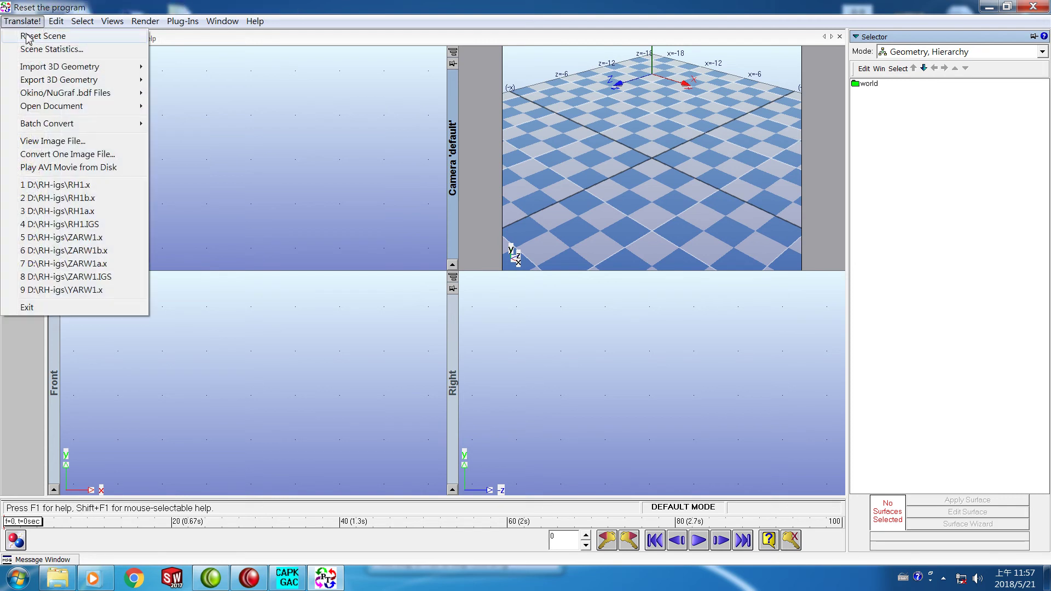
mouse_move(36, 70)
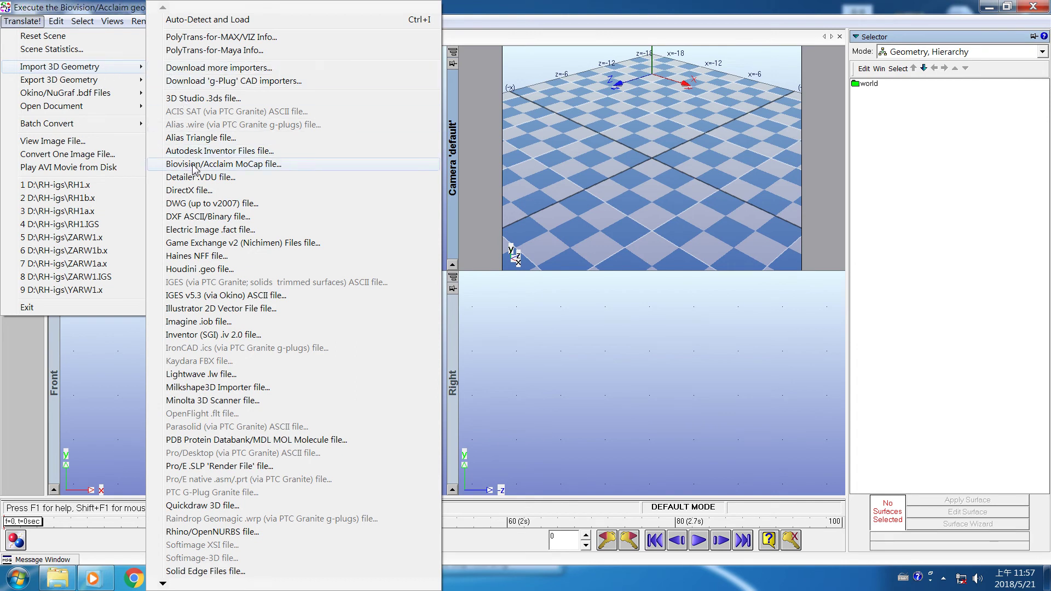
left_click(174, 299)
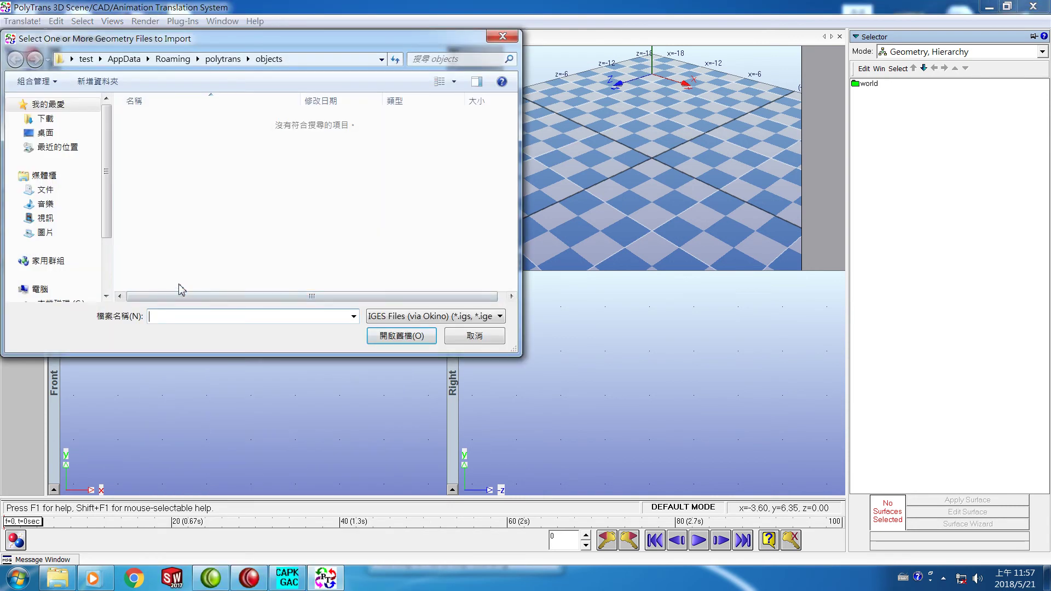
scroll(110, 189, "down", 2)
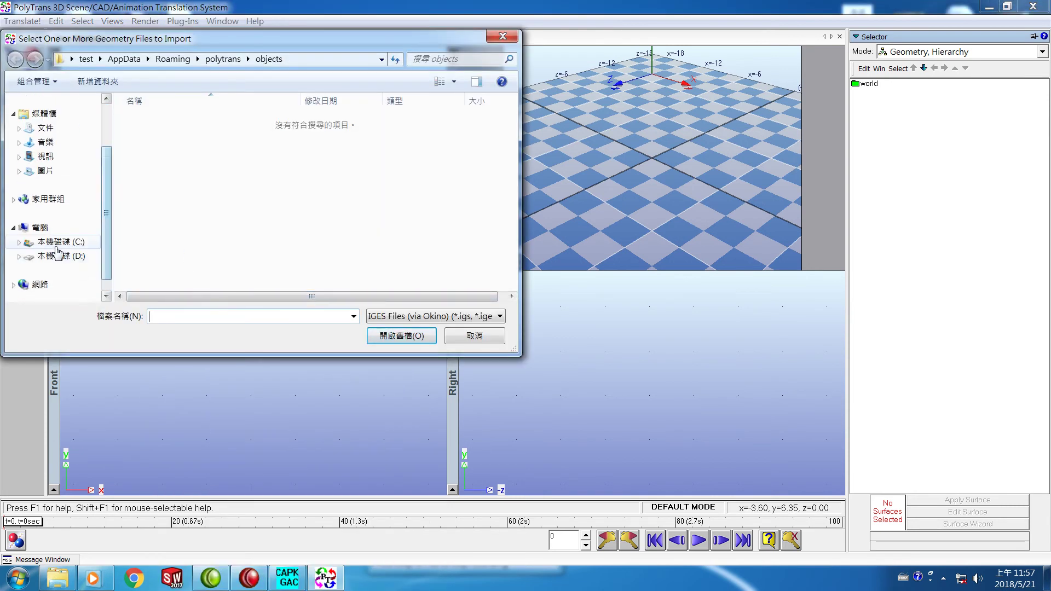
left_click(55, 256)
scroll(80, 259, "down", 7)
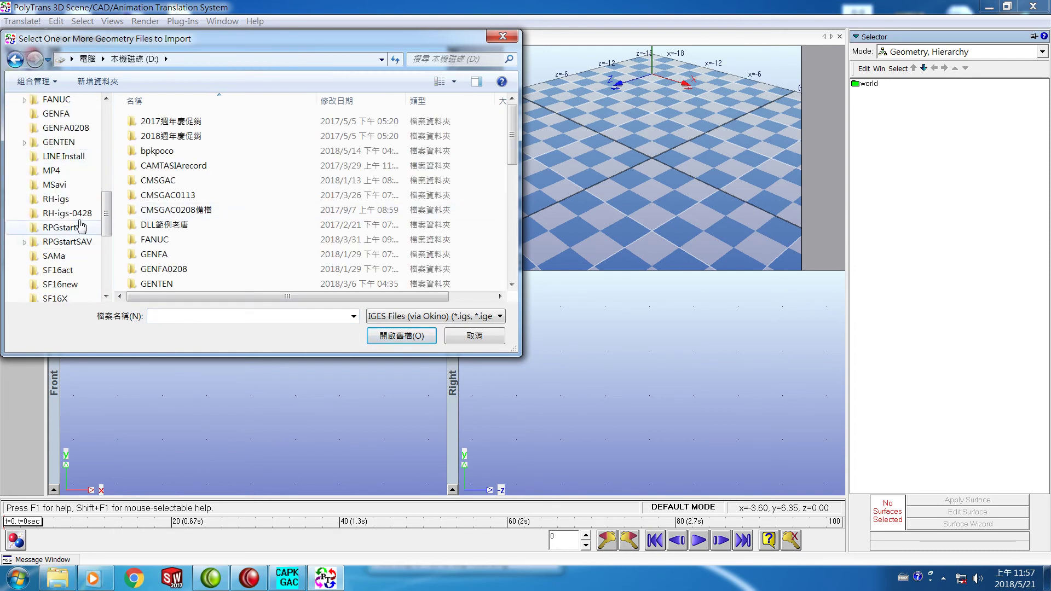
left_click(66, 202)
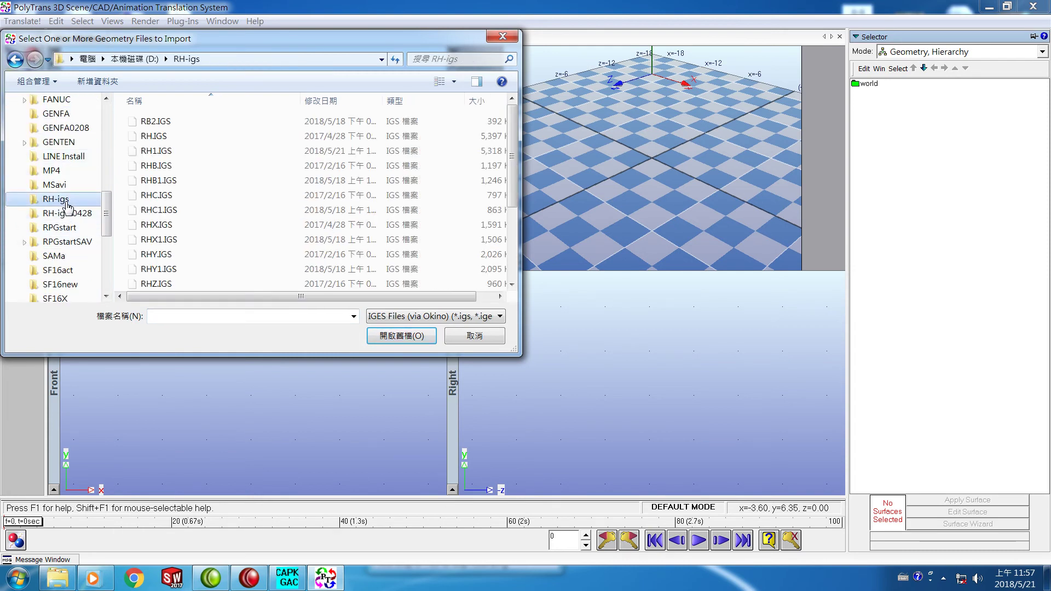
left_click(154, 151)
left_click(400, 337)
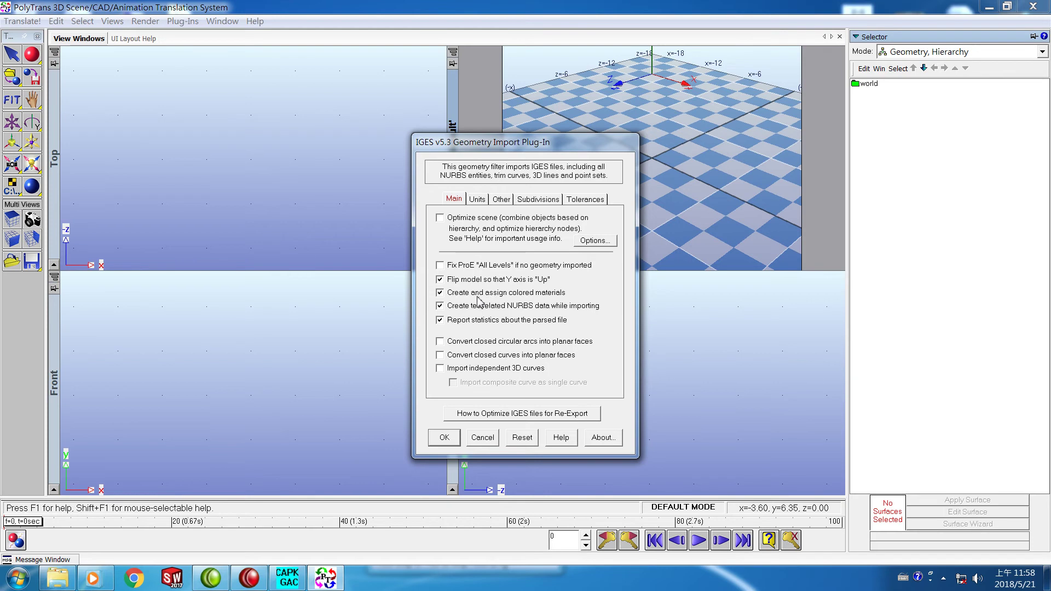
Accept the current IGES import options, display the NURB patches as triangle meshes, and run the scene optimizer.
left_click(444, 438)
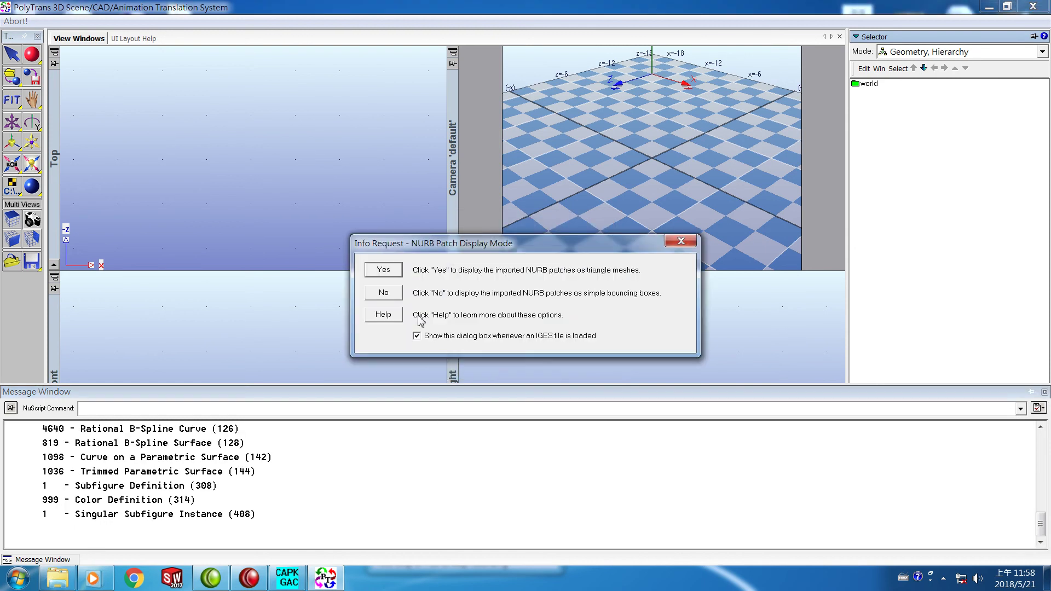
left_click(383, 270)
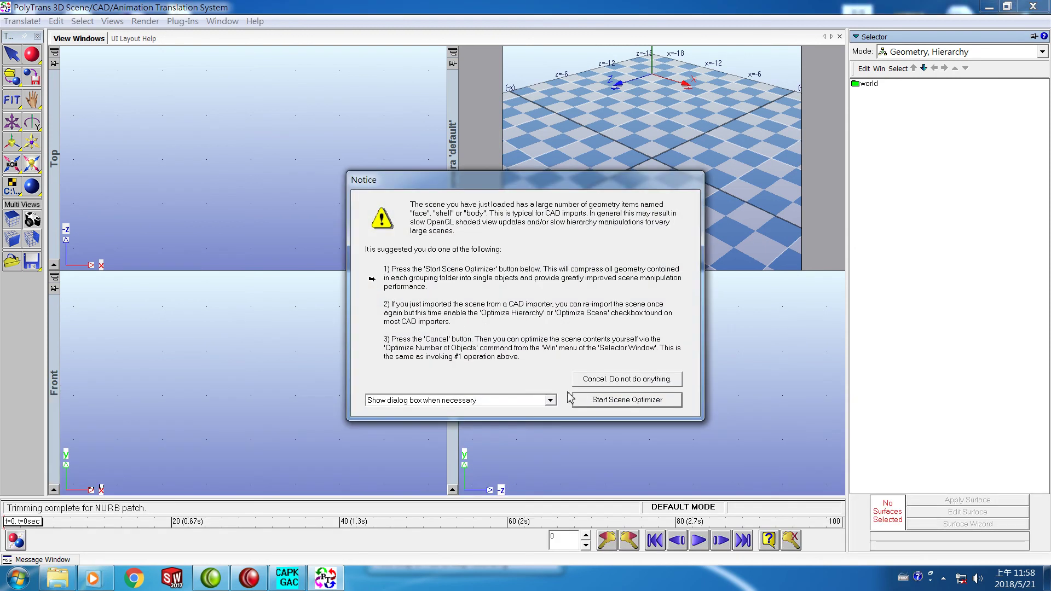
left_click(597, 405)
left_click(468, 413)
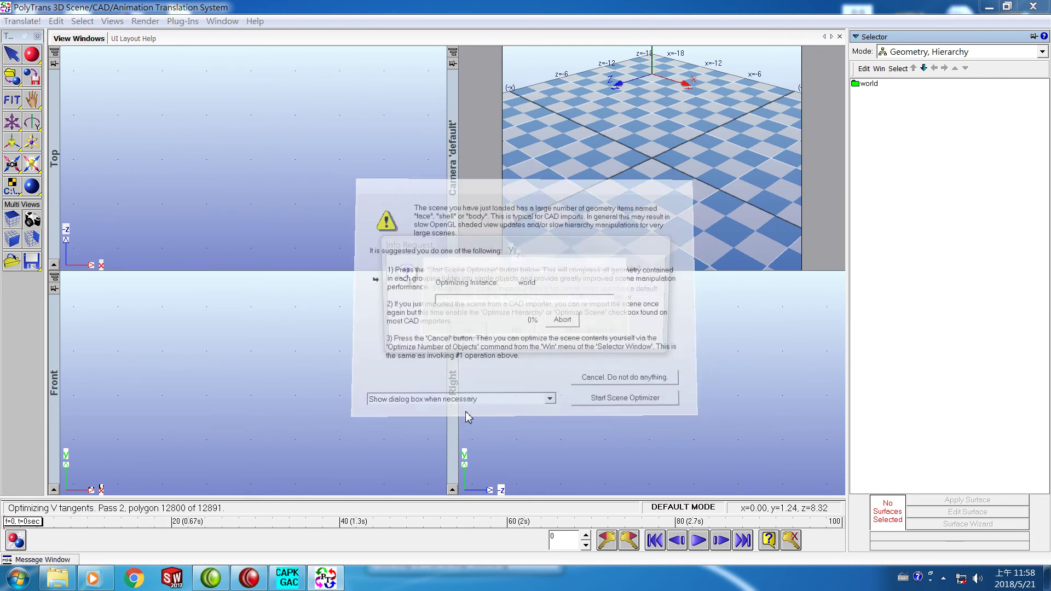
left_click(464, 333)
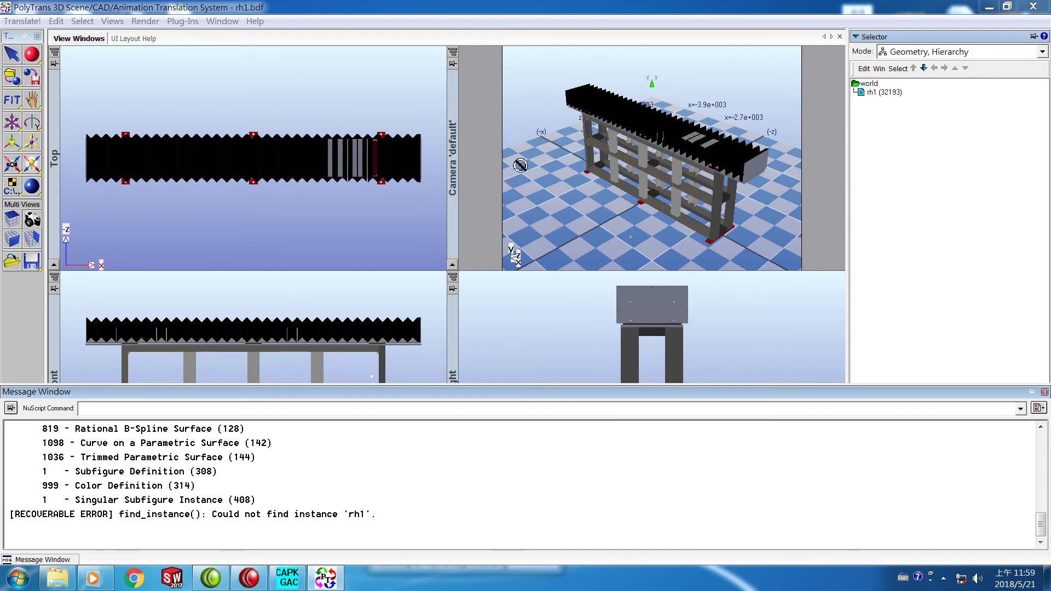
Export the scene as binary DirectX file RH1a.x in RH-igs, without reversed polygon orientation or flipped normals, replacing the existing file.
left_click(22, 21)
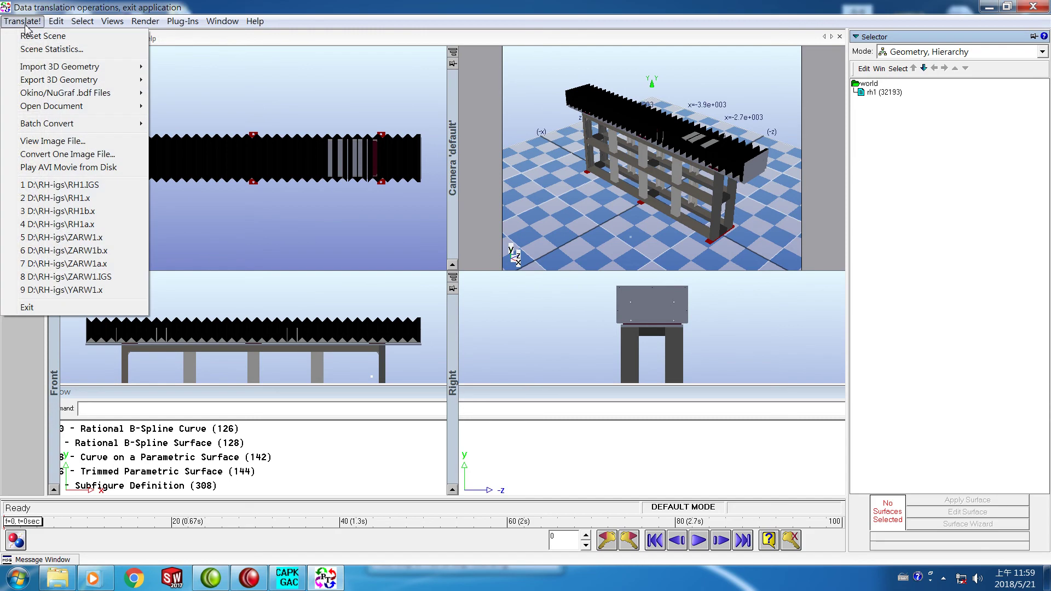
mouse_move(47, 81)
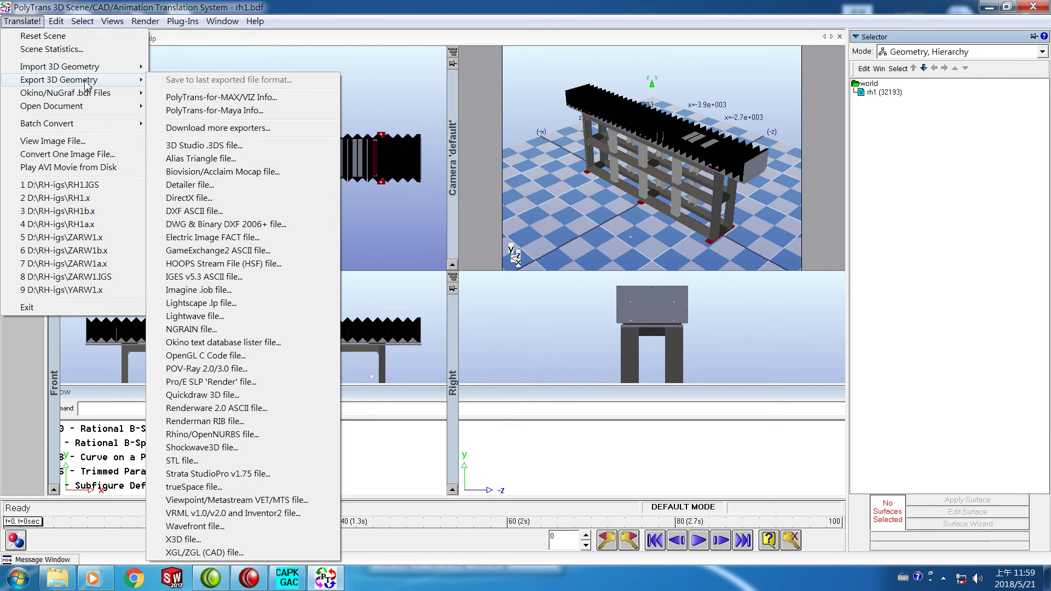
left_click(175, 199)
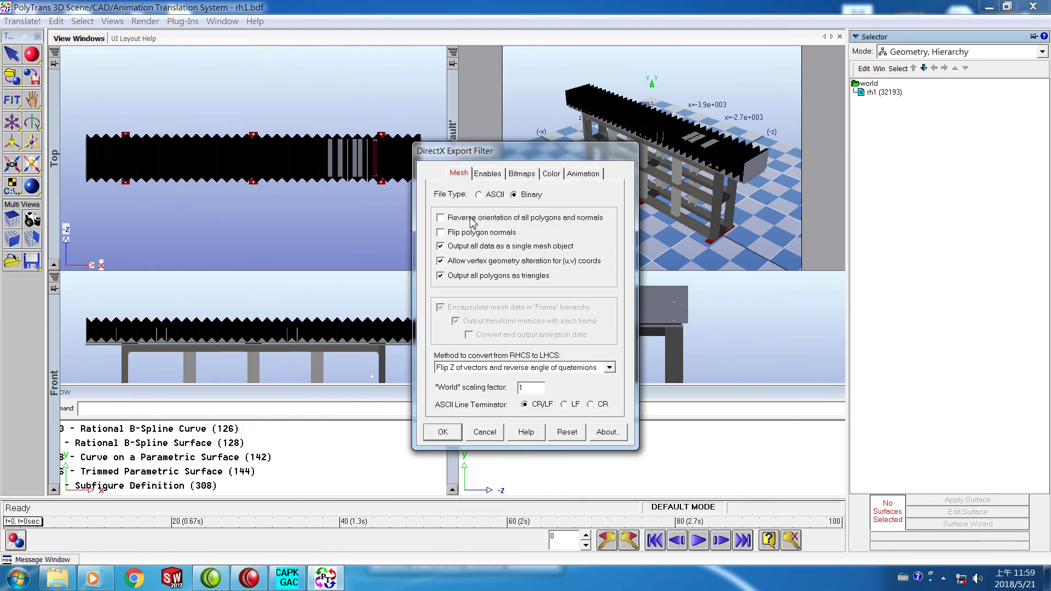
left_click(442, 433)
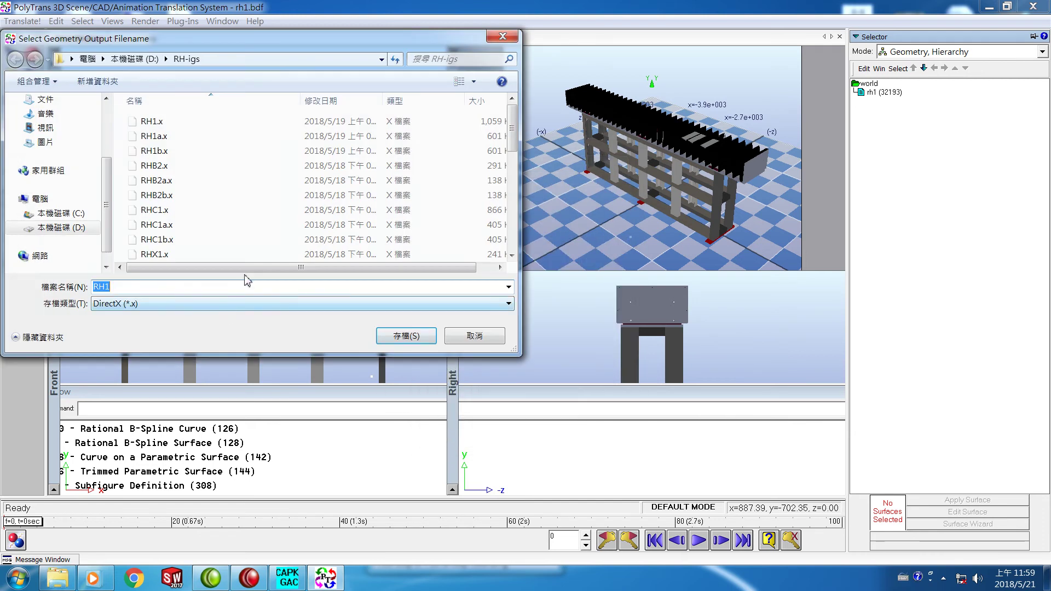
left_click(129, 287)
type("a")
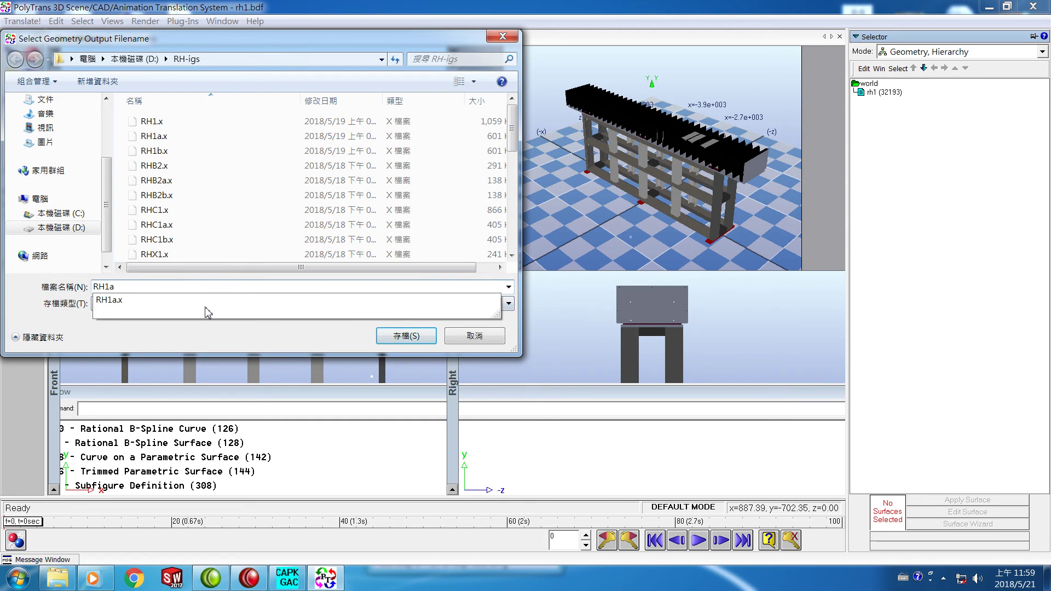
key("Return")
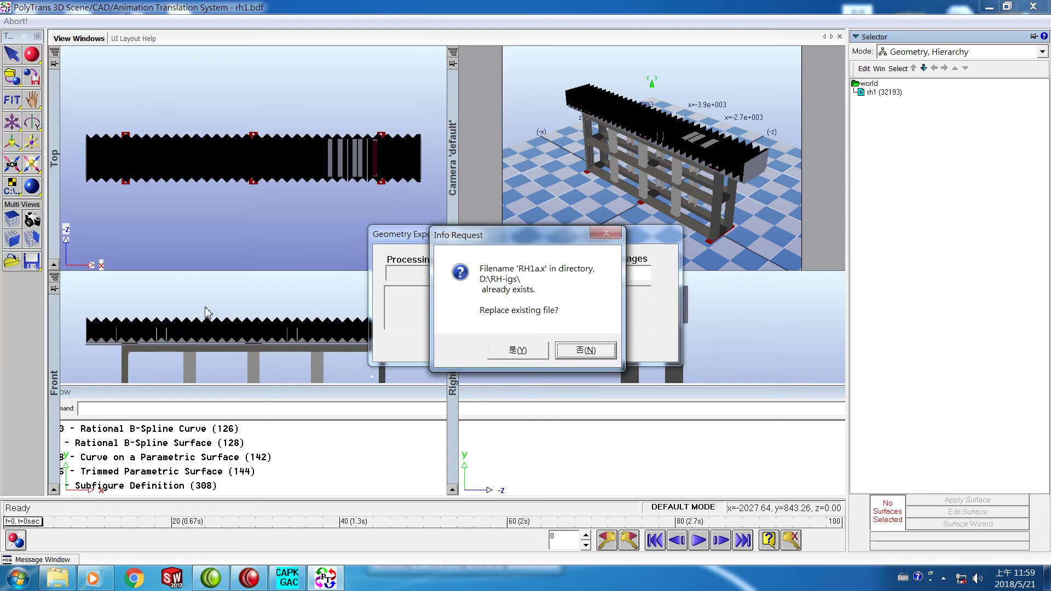
left_click(520, 350)
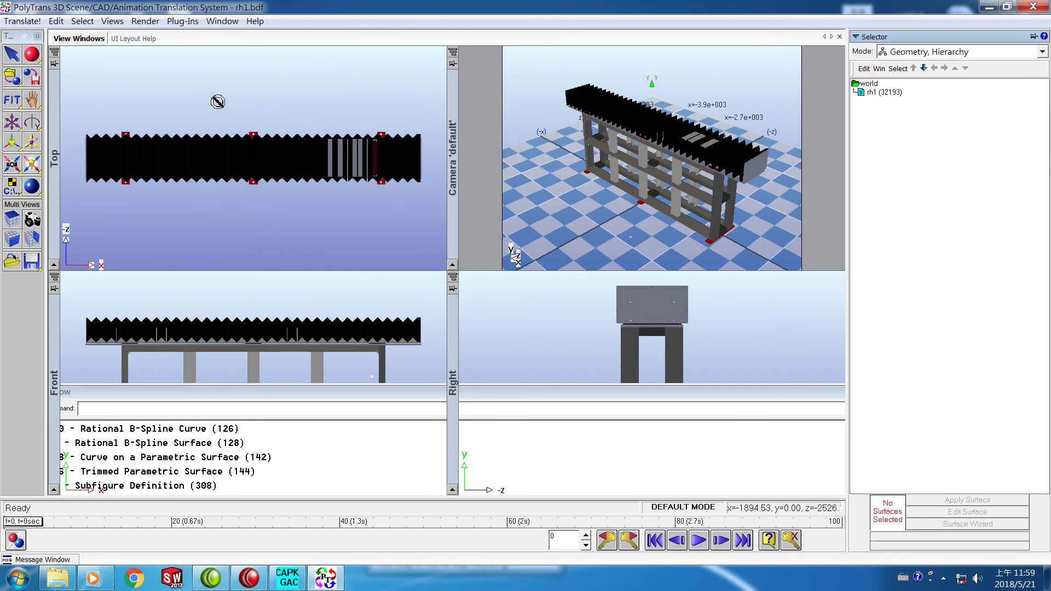
Export the scene again as DirectX file RH1b.x with polygon orientation reversed and polygon normals flipped, replacing the existing file.
left_click(23, 22)
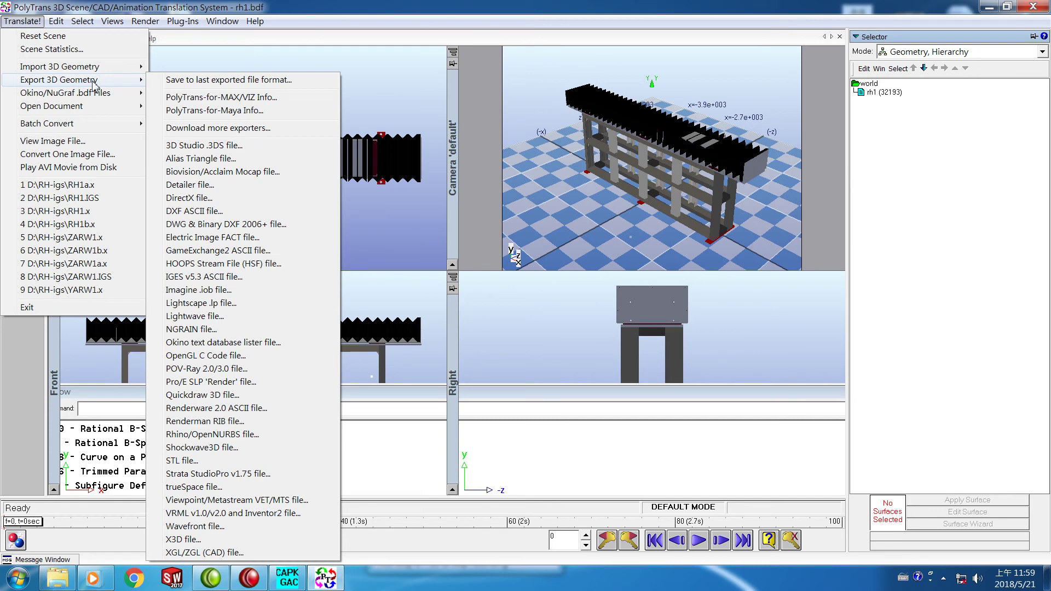
left_click(195, 200)
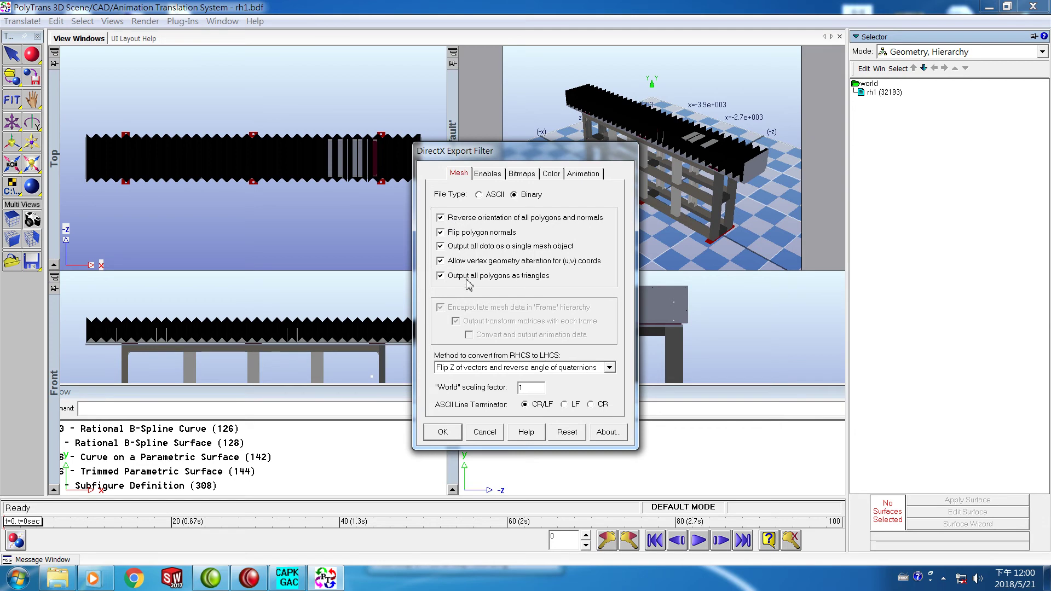
left_click(443, 434)
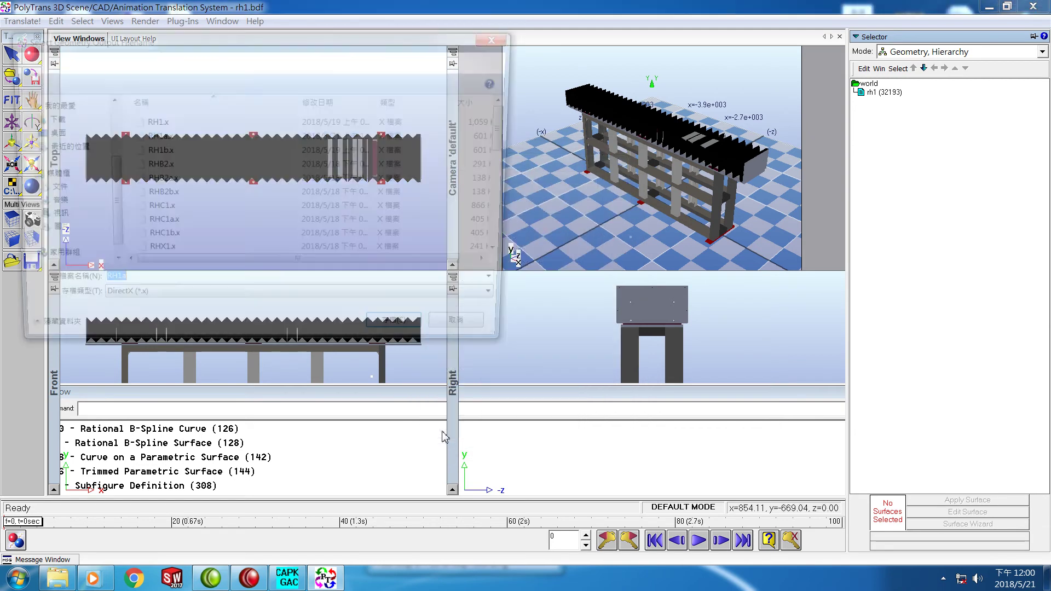
left_click(175, 290)
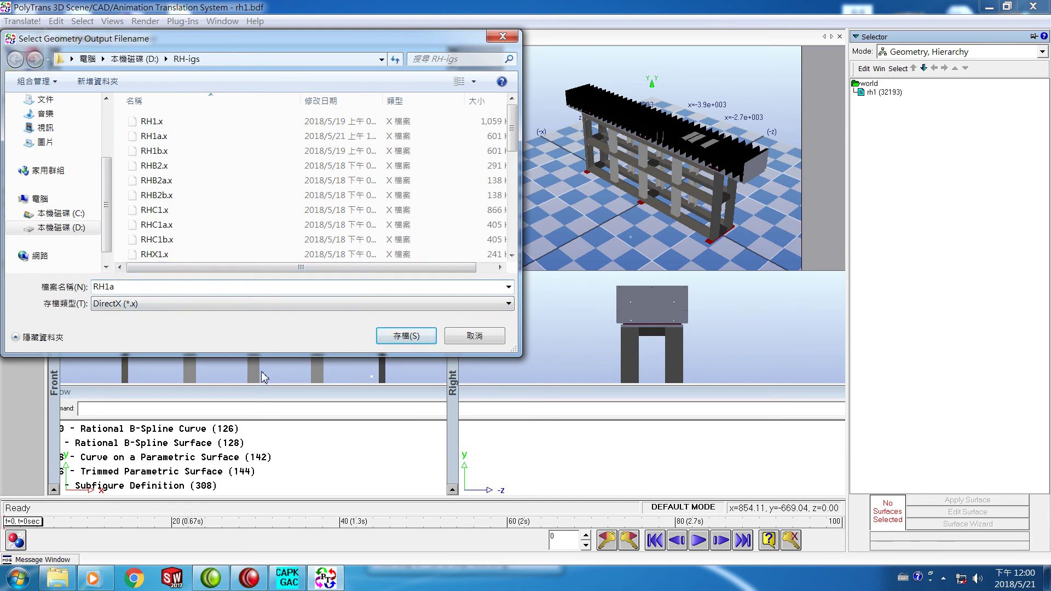
key("BackSpace")
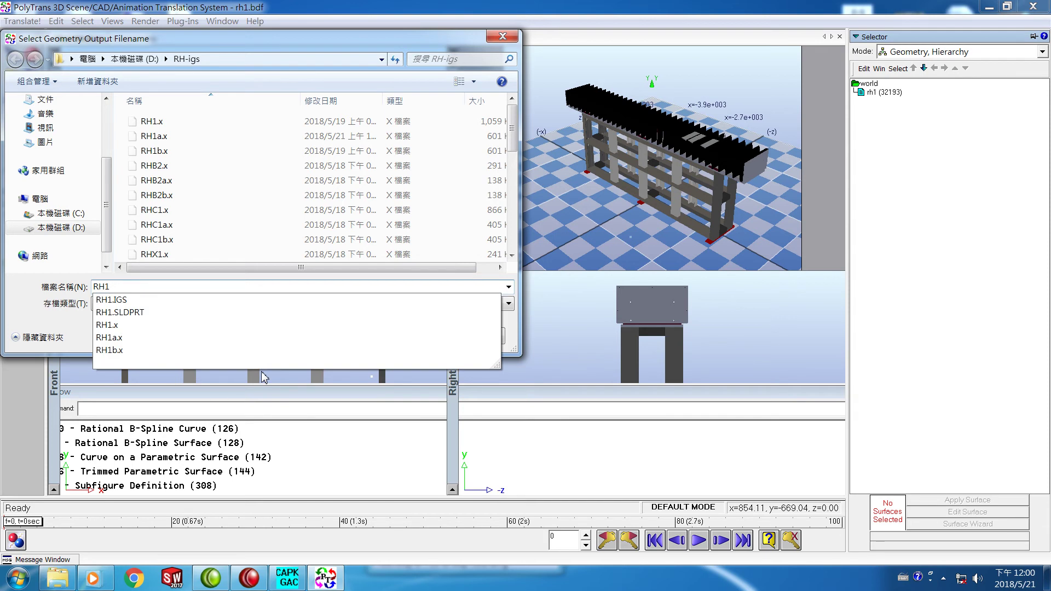
type("b")
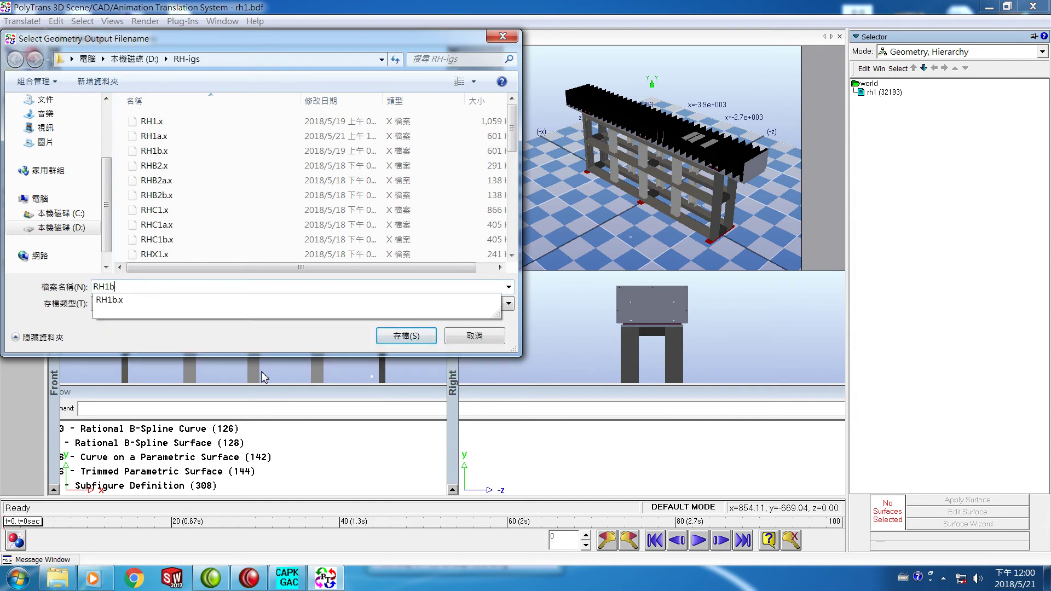
key("Return")
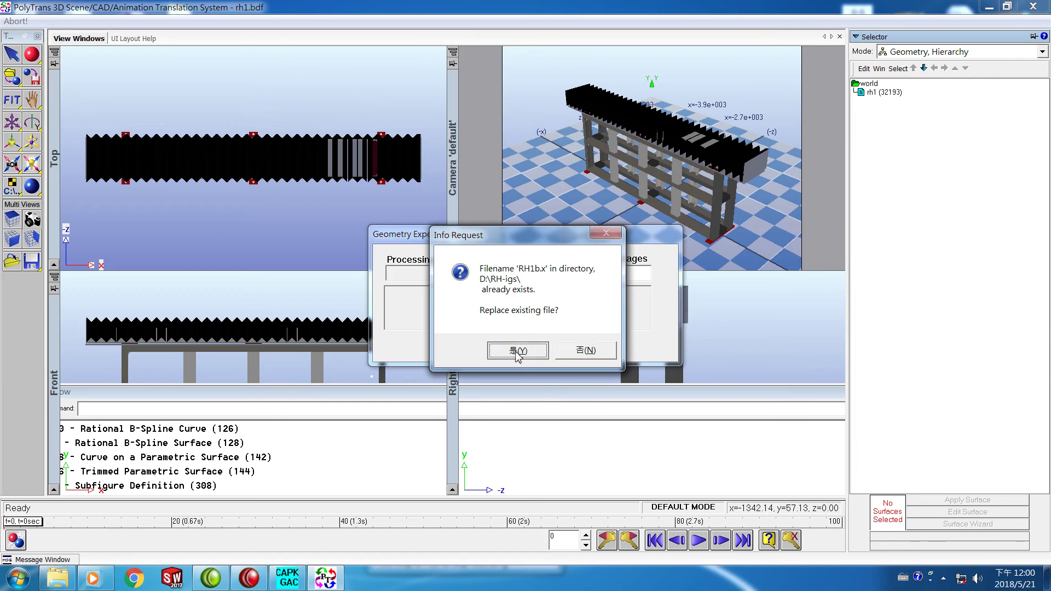
left_click(517, 352)
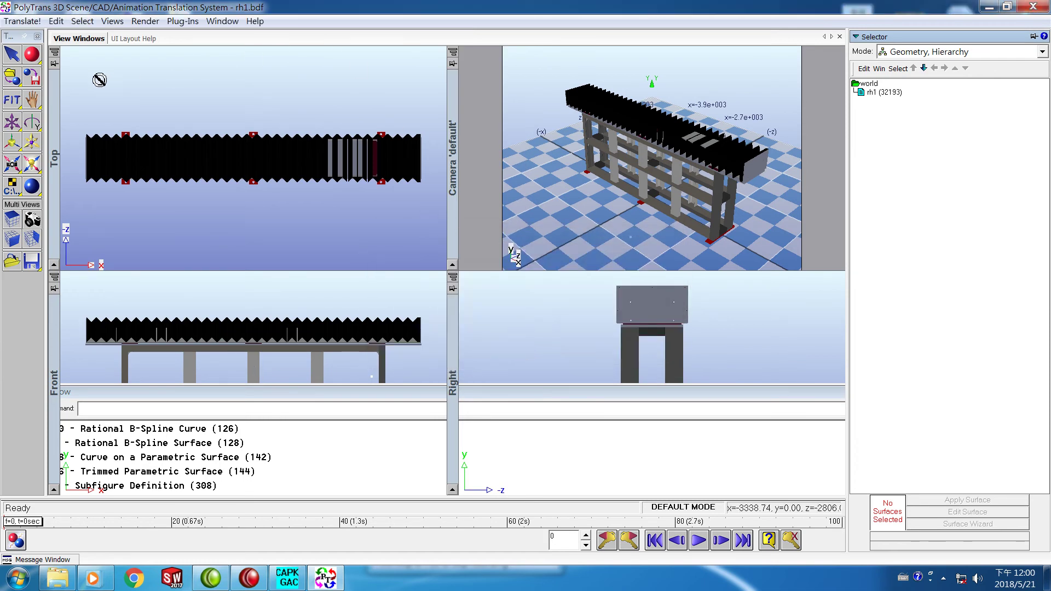
Reset the scene to clear the loaded RH1 model.
left_click(22, 21)
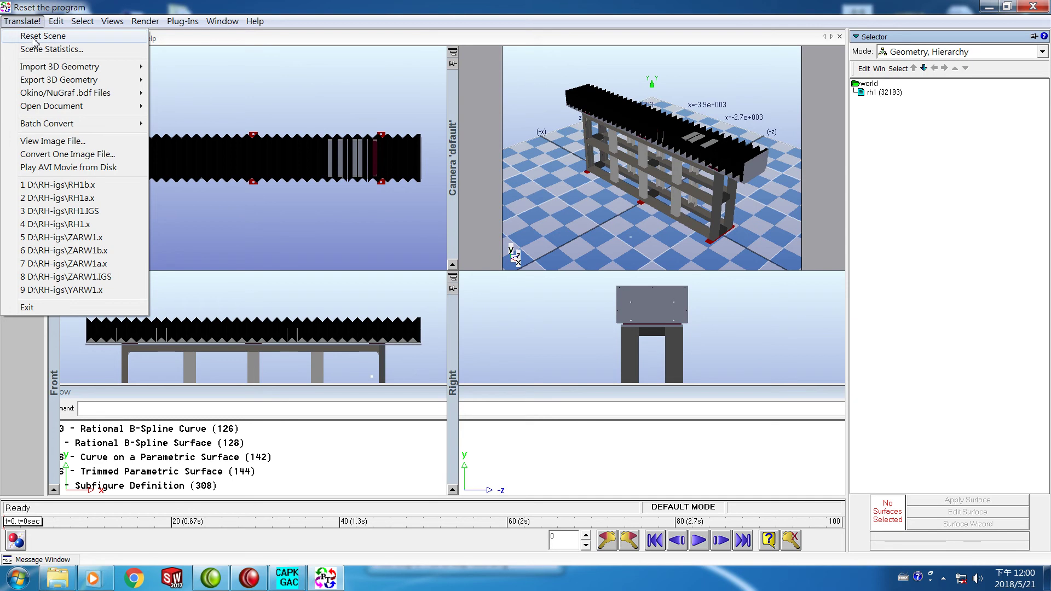
left_click(32, 37)
left_click(548, 340)
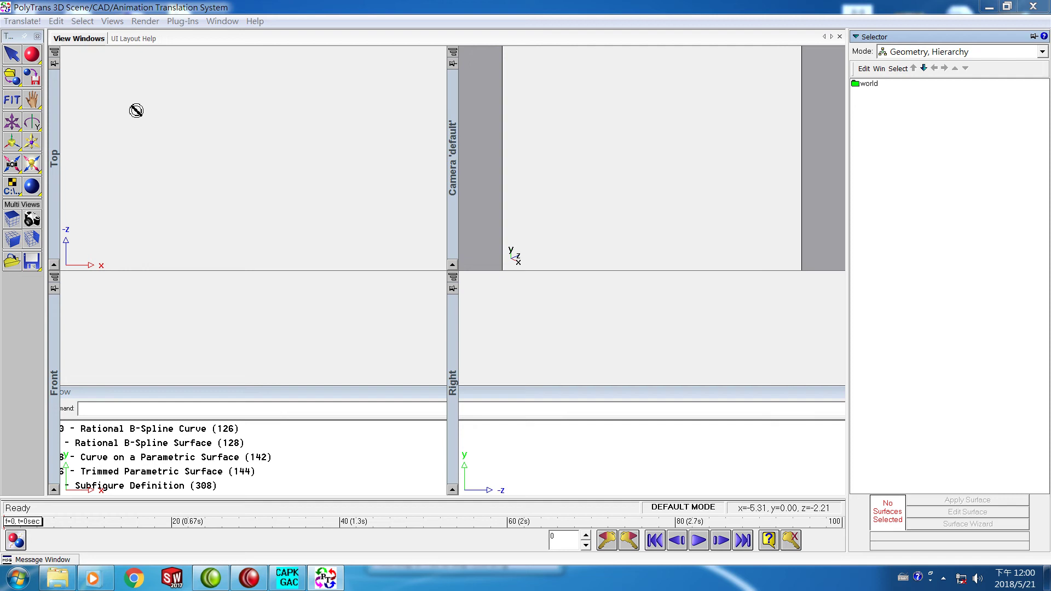
Import RH1a.x from the RH-igs folder on drive D as DirectX with the current options, resizing the camera view to fit.
left_click(27, 21)
mouse_move(62, 70)
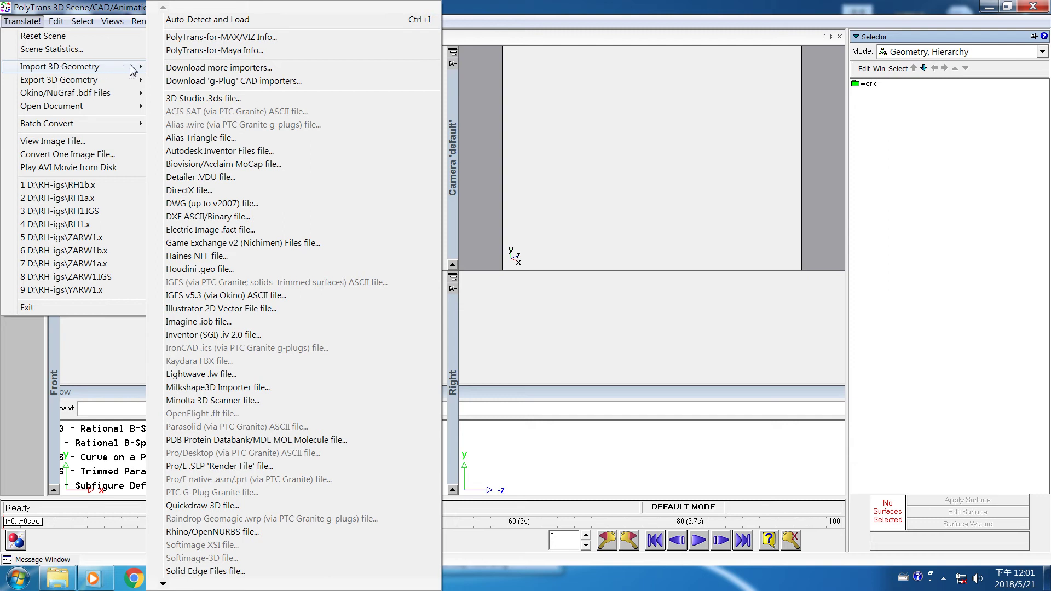
left_click(189, 190)
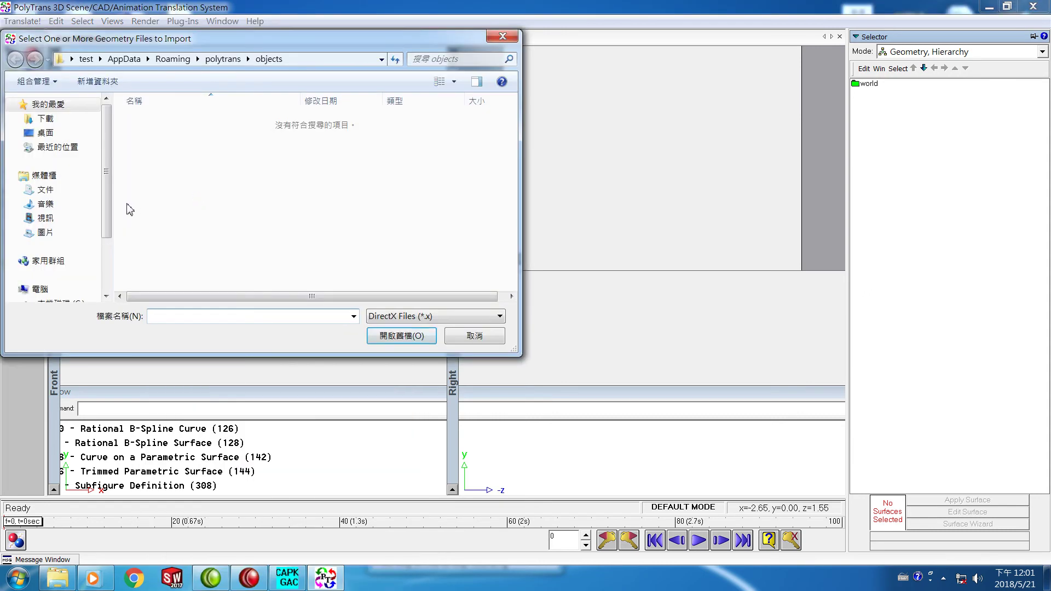
scroll(108, 208, "down", 2)
left_click(53, 257)
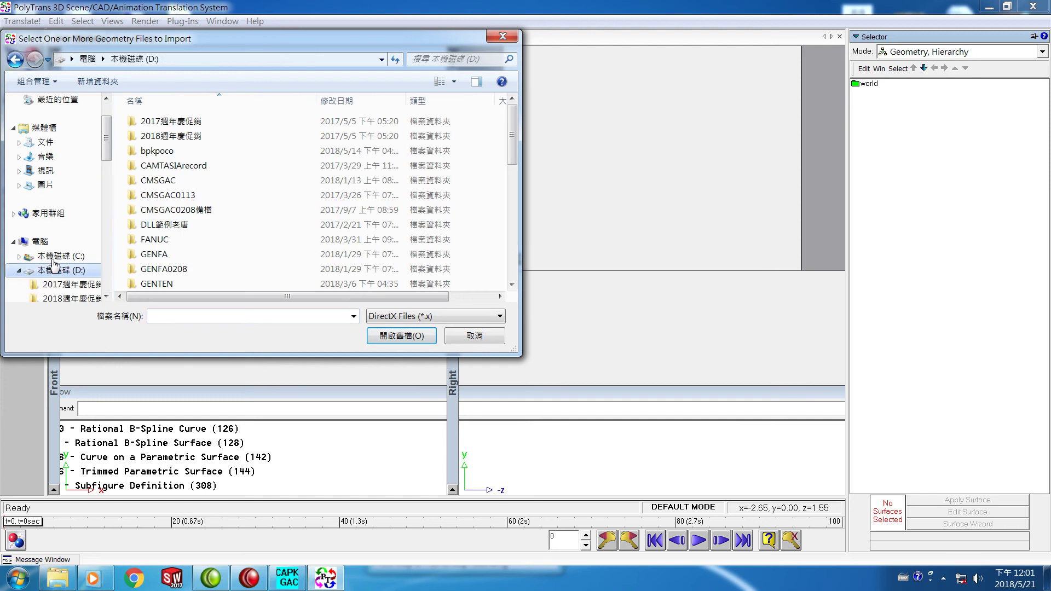
scroll(65, 245, "down", 5)
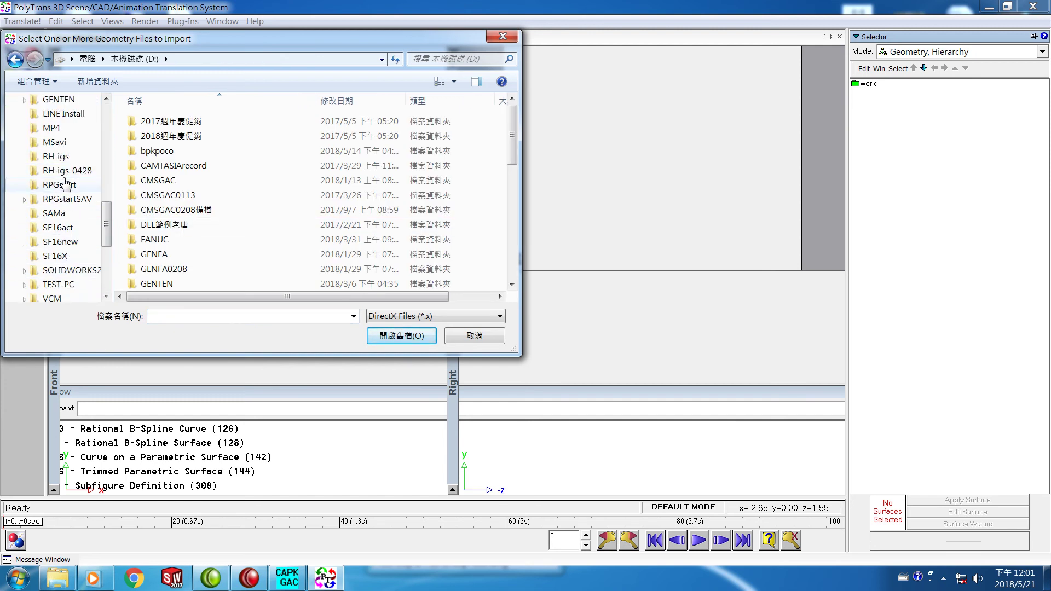
left_click(61, 158)
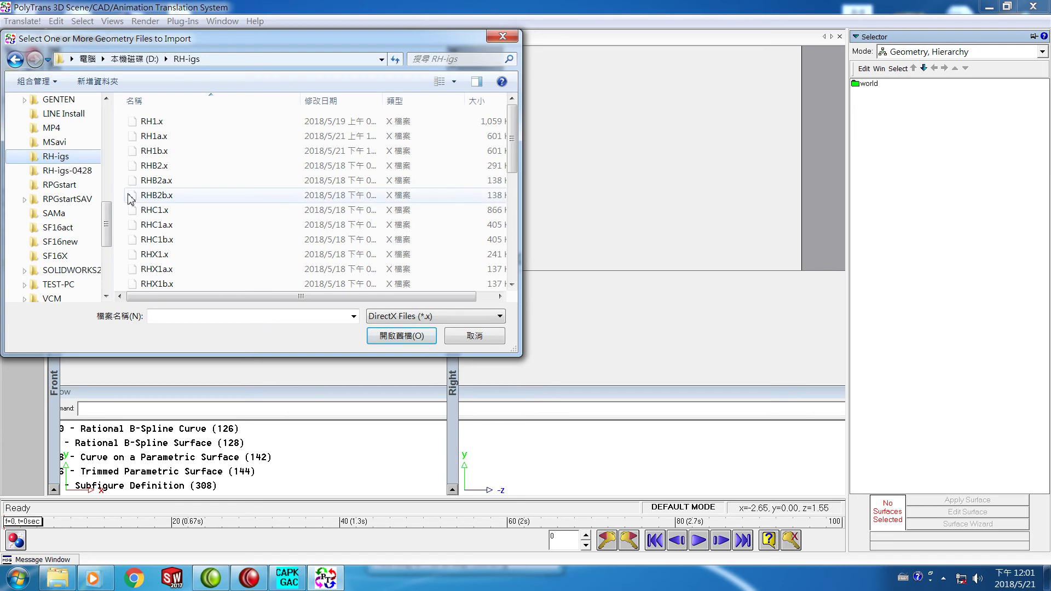
left_click(158, 138)
left_click(400, 338)
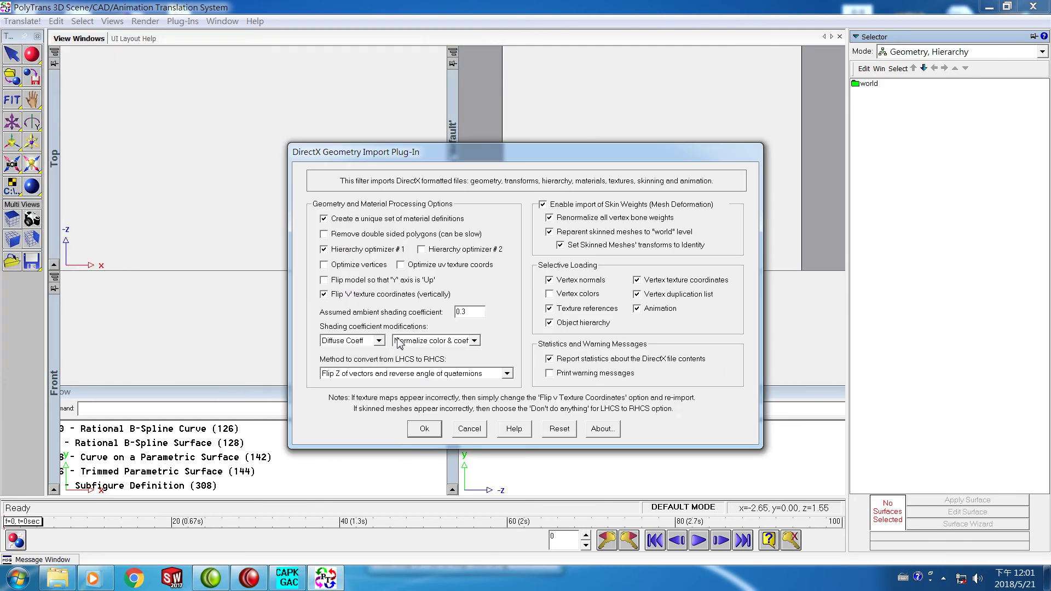
left_click(425, 427)
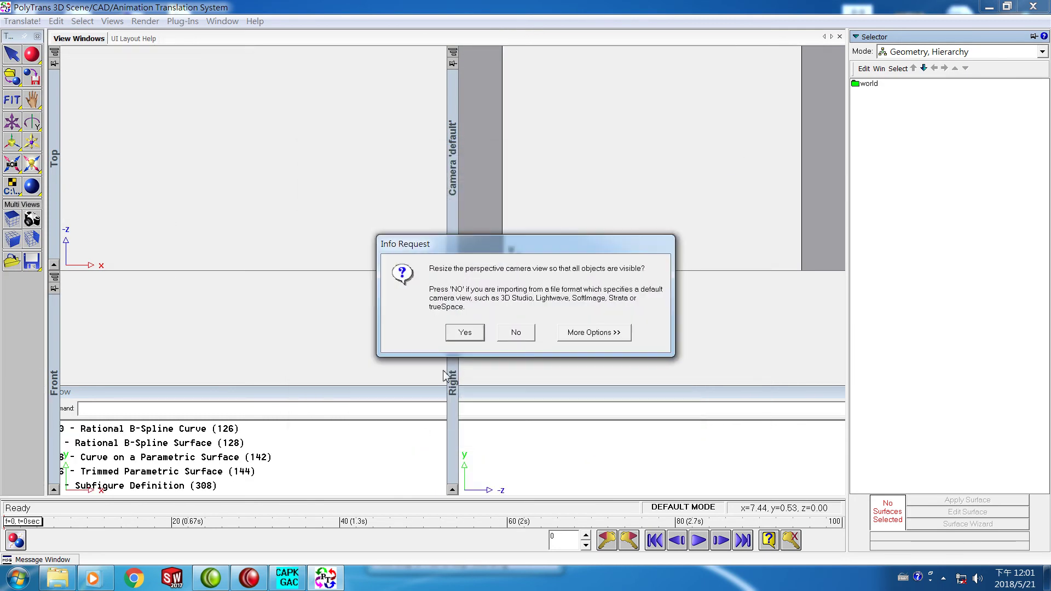
left_click(464, 334)
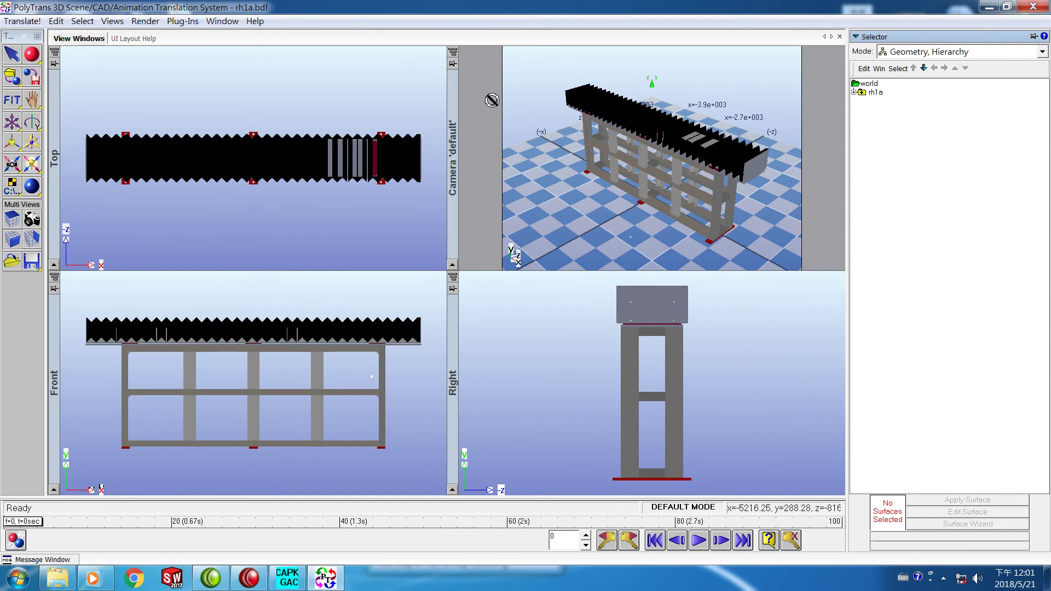
Import RH1b.x into the same scene as DirectX with the current options, resizing the camera view to fit.
left_click(19, 23)
mouse_move(59, 69)
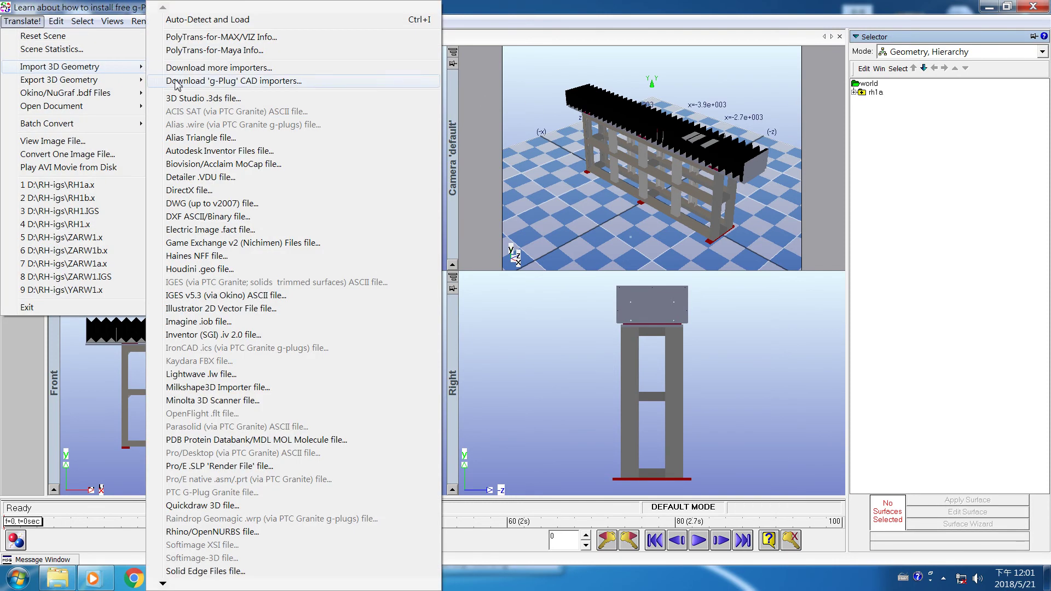
left_click(191, 190)
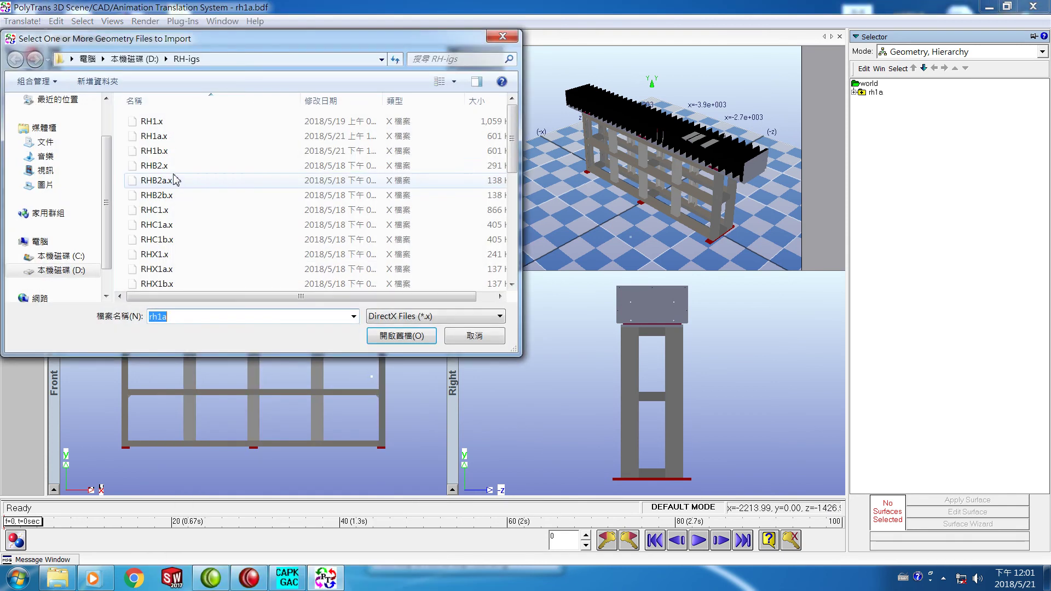
left_click(164, 157)
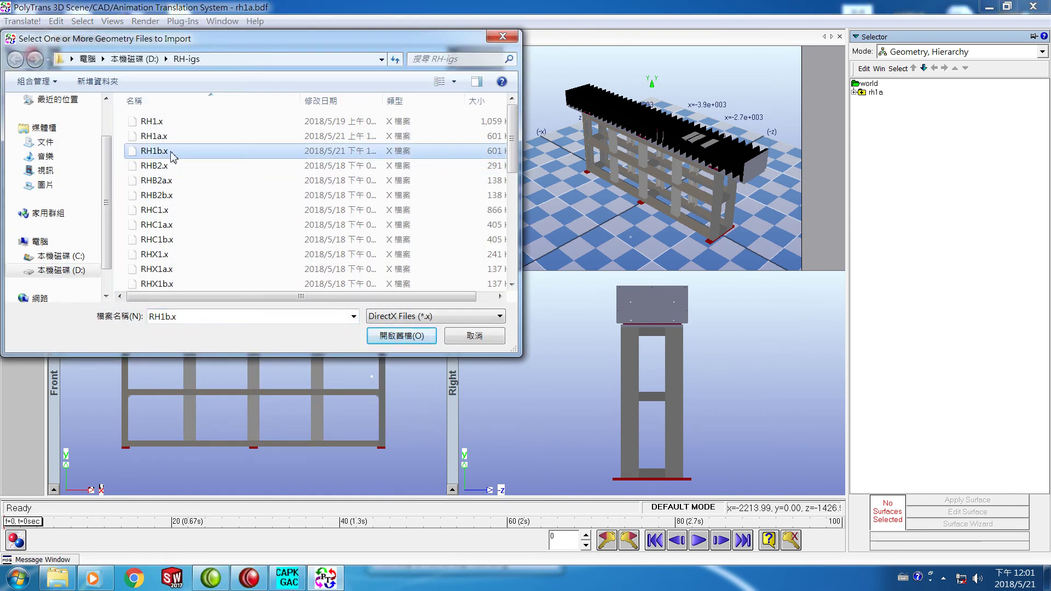
left_click(392, 340)
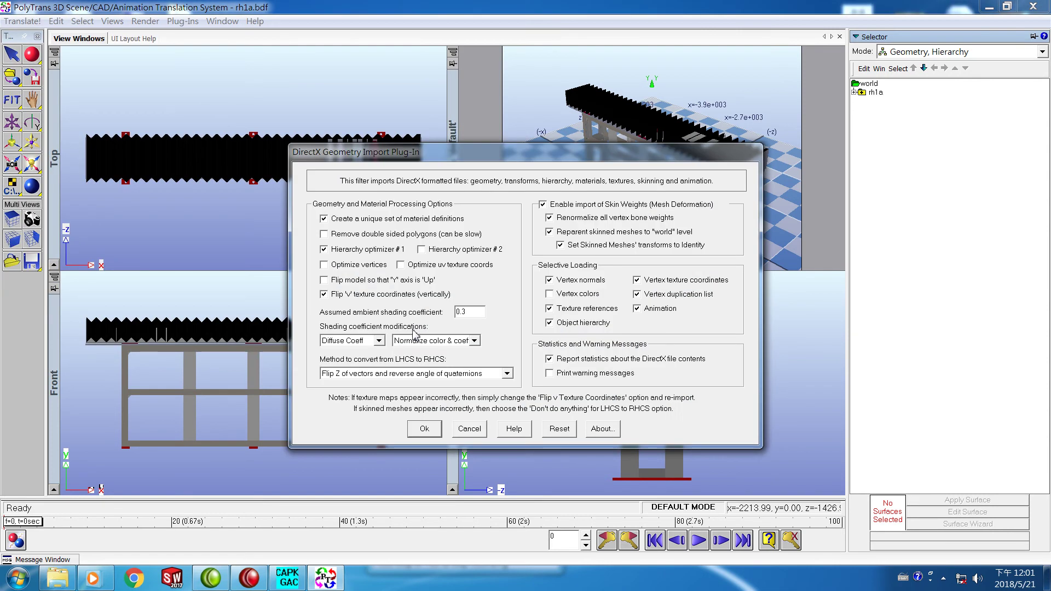
left_click(412, 429)
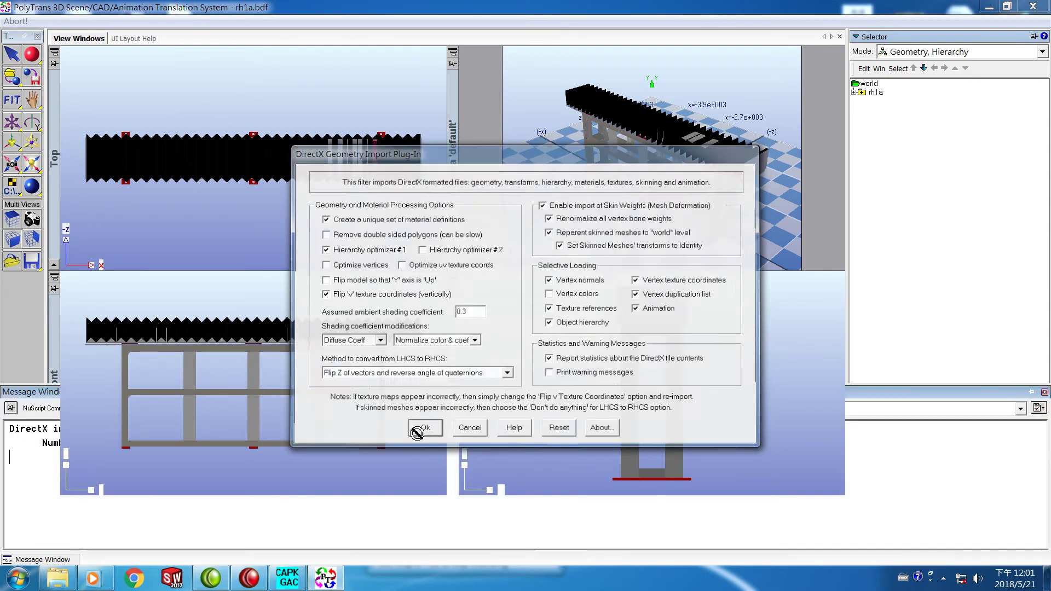
left_click(463, 332)
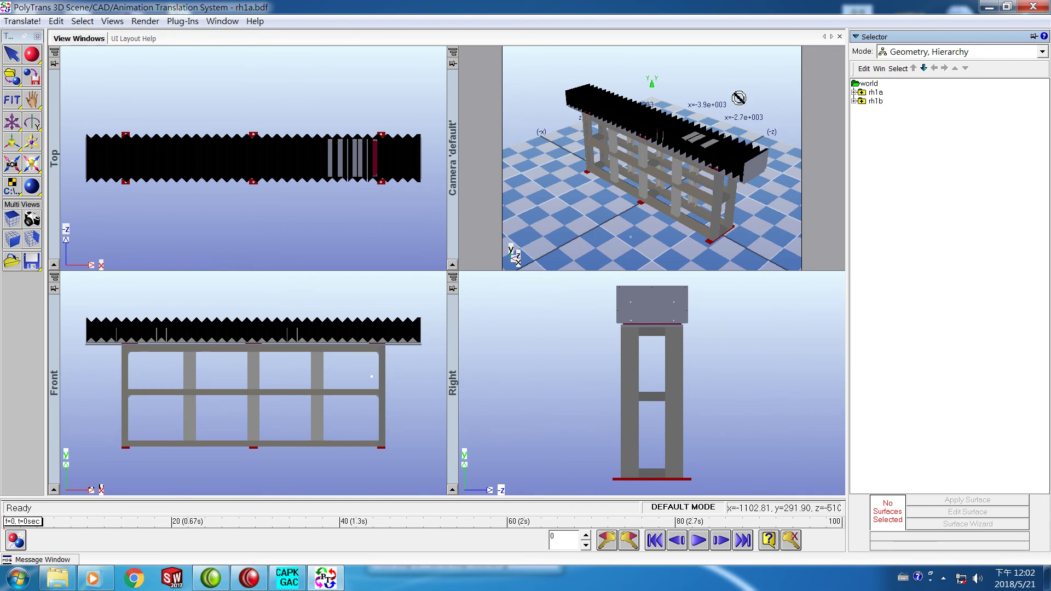
Export the combined rh1a and rh1b scene as DirectX file RH1.x without reversed polygon orientation or flipped normals, replacing the existing file.
left_click(20, 22)
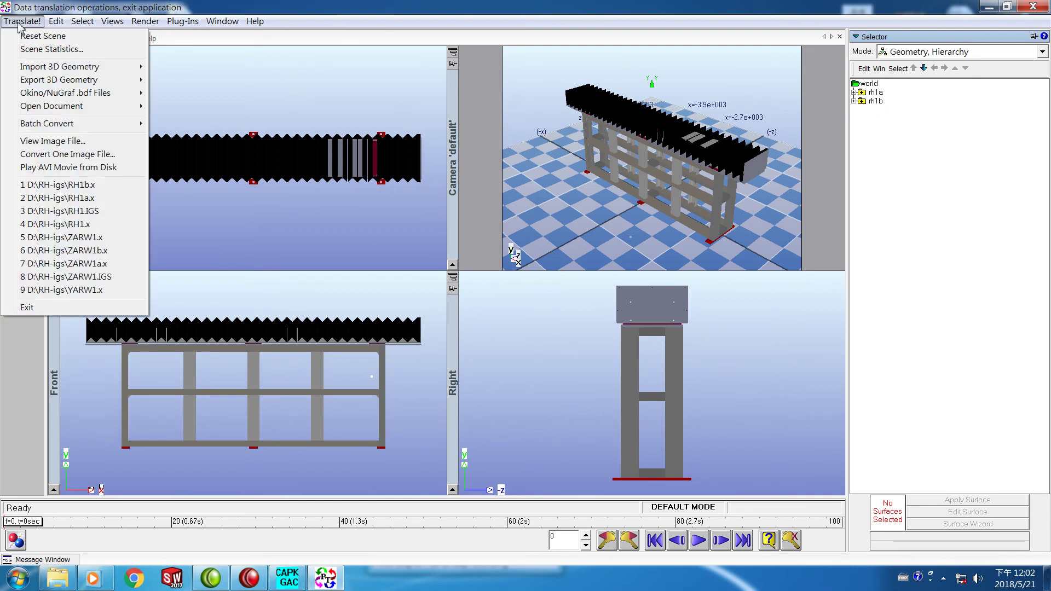
mouse_move(34, 83)
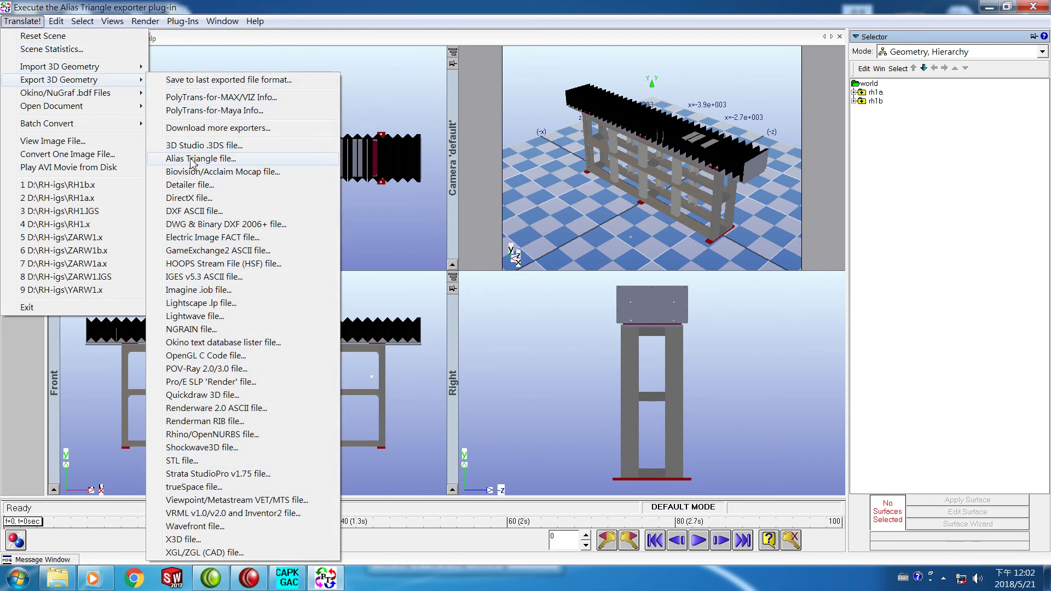
left_click(191, 200)
left_click(461, 218)
left_click(460, 233)
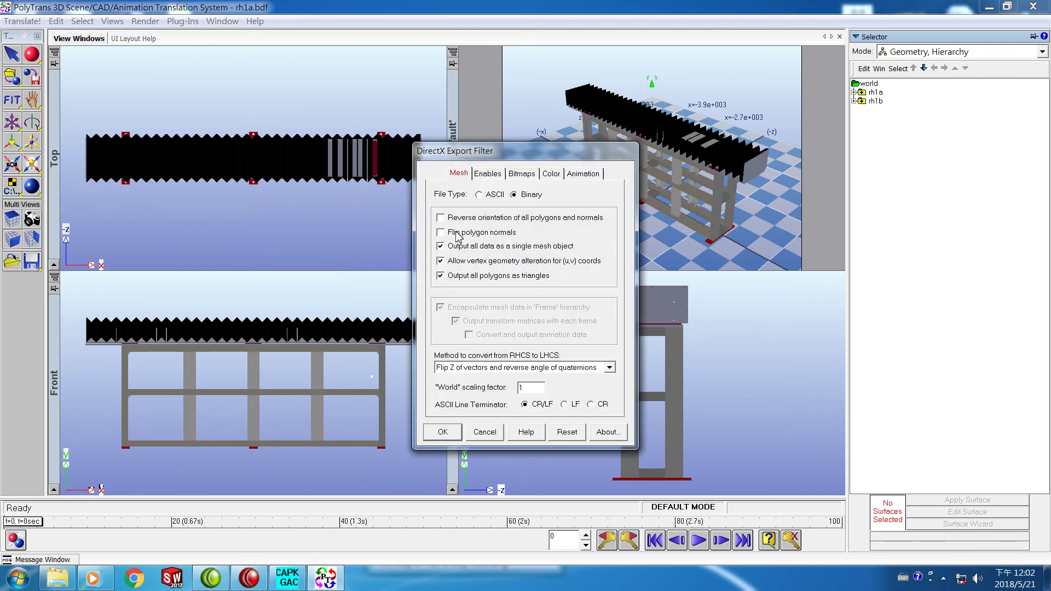
left_click(442, 433)
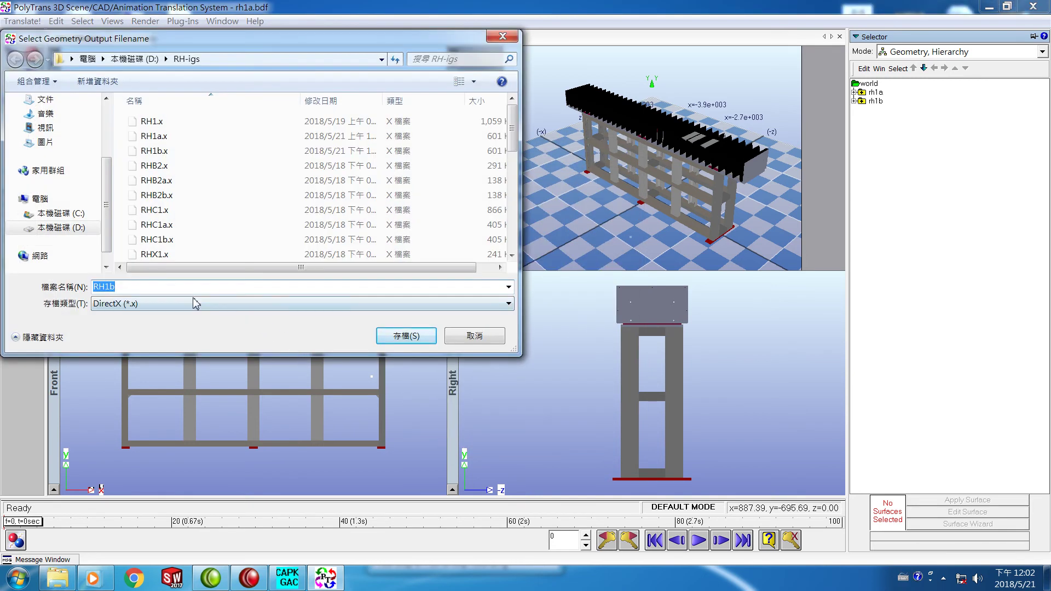
left_click(171, 286)
key("BackSpace")
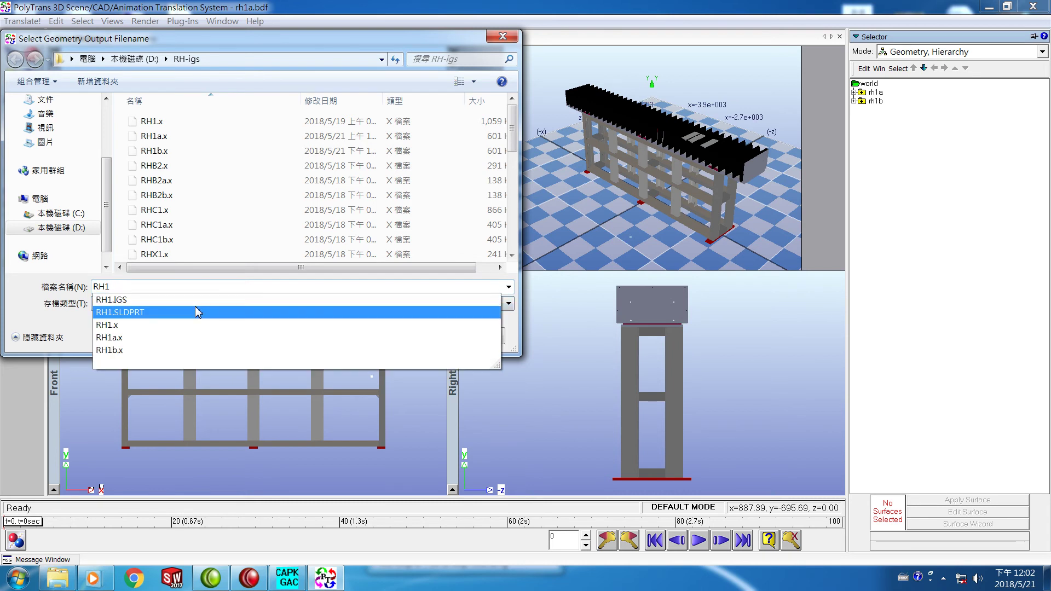
key("Return")
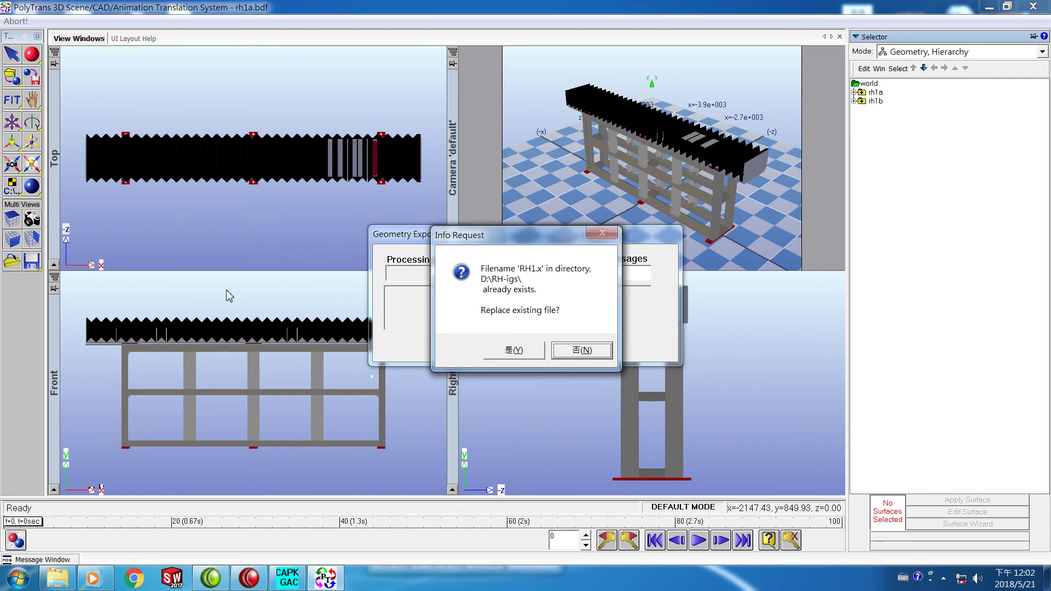
left_click(527, 352)
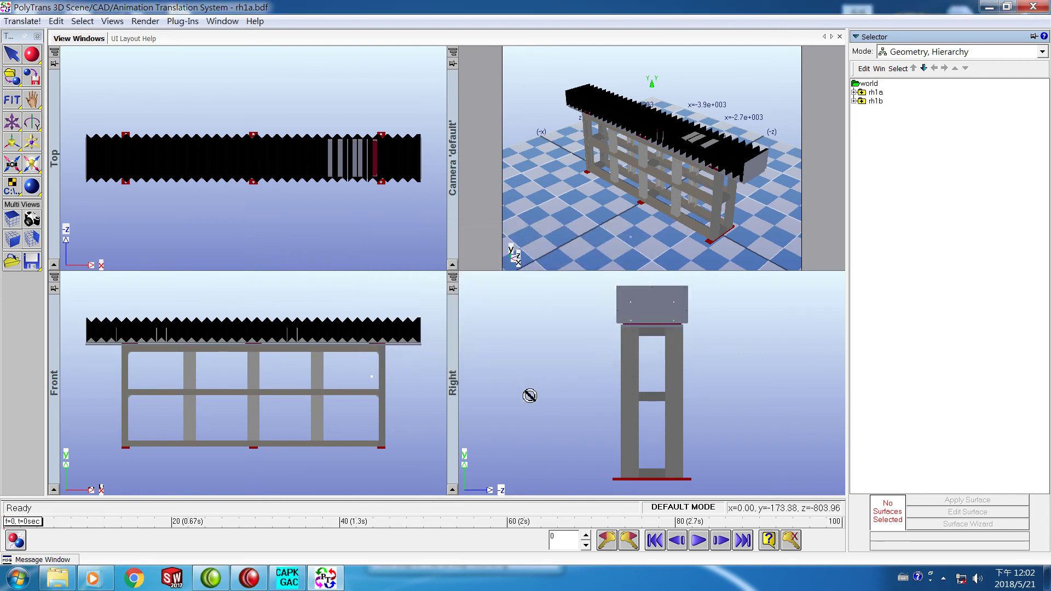
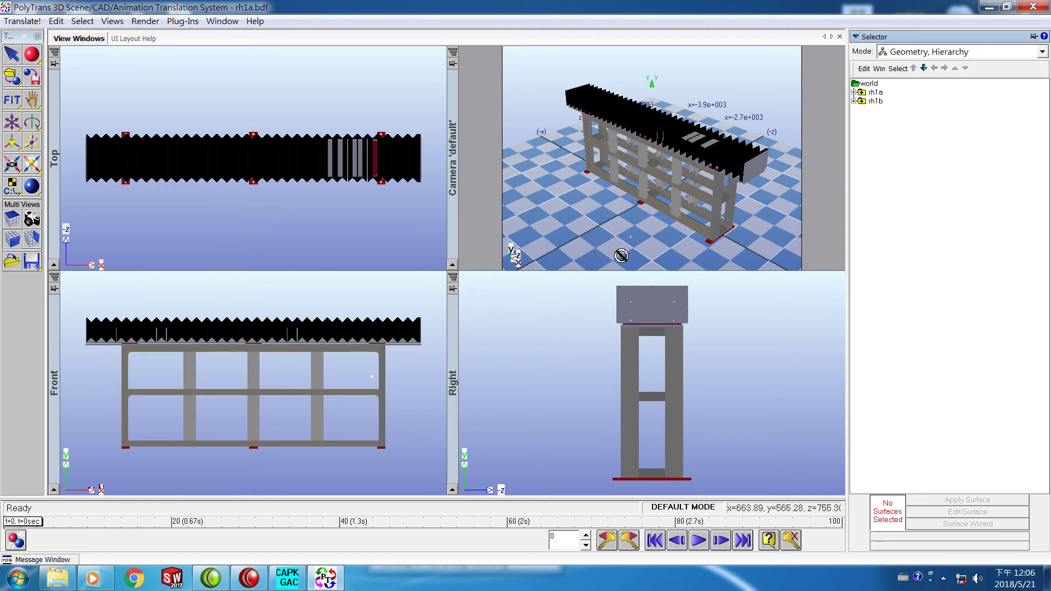
Exit PolyTrans without saving the changes to the rh1a.bdf scene.
left_click(26, 22)
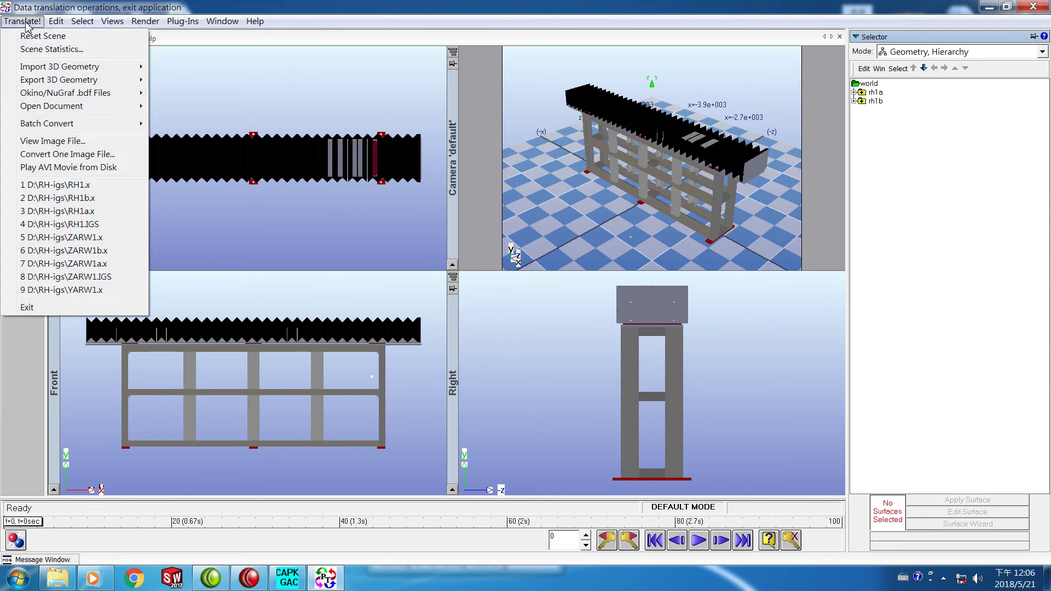
left_click(25, 308)
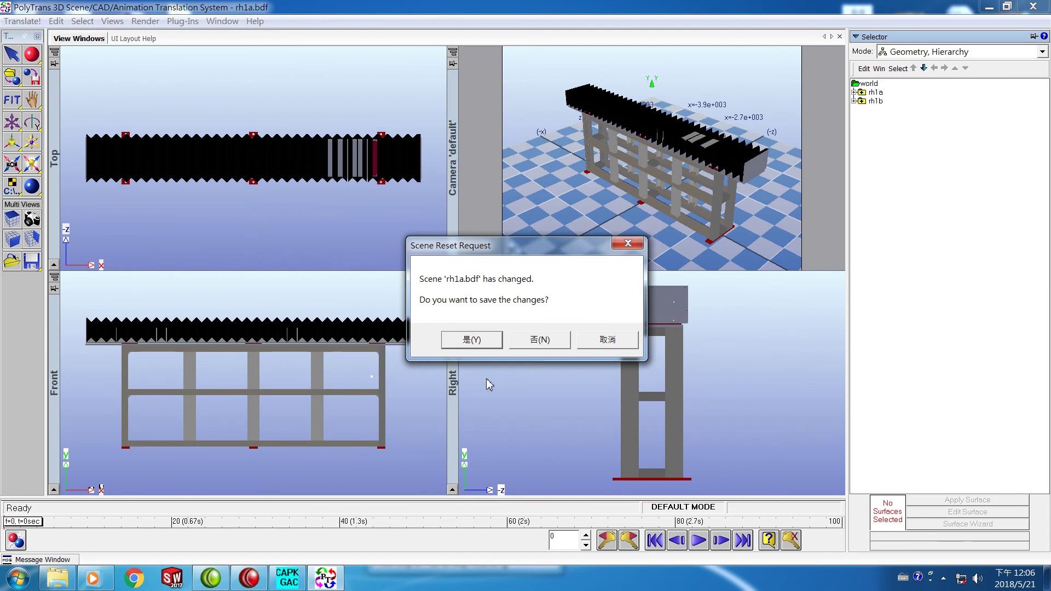
left_click(540, 341)
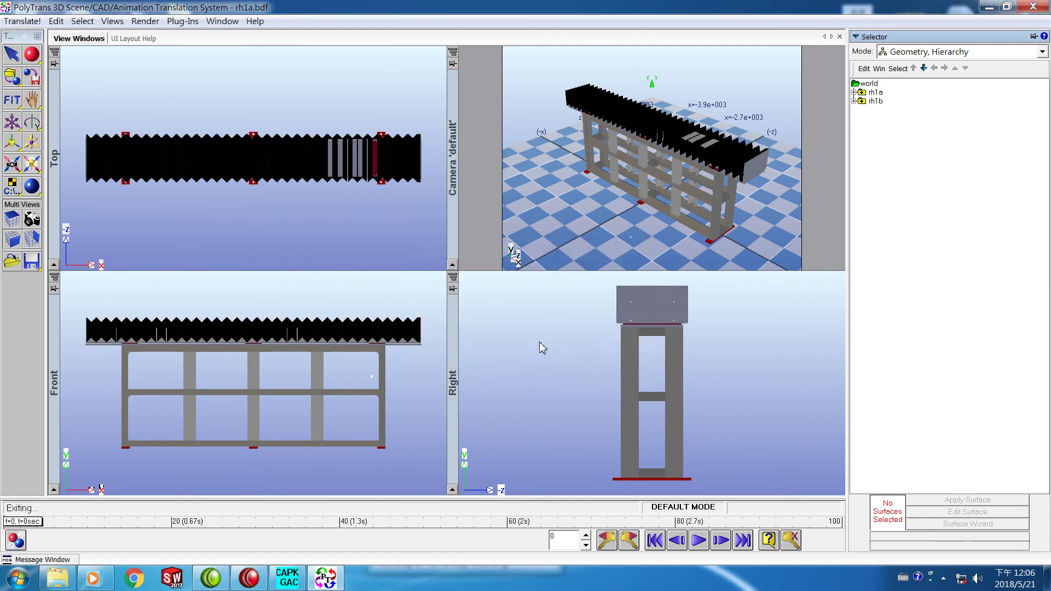
In Windows Explorer, search the D:\CMSGAC\Data folder for rnew and open the Rnew1 file in Excel.
left_click(58, 578)
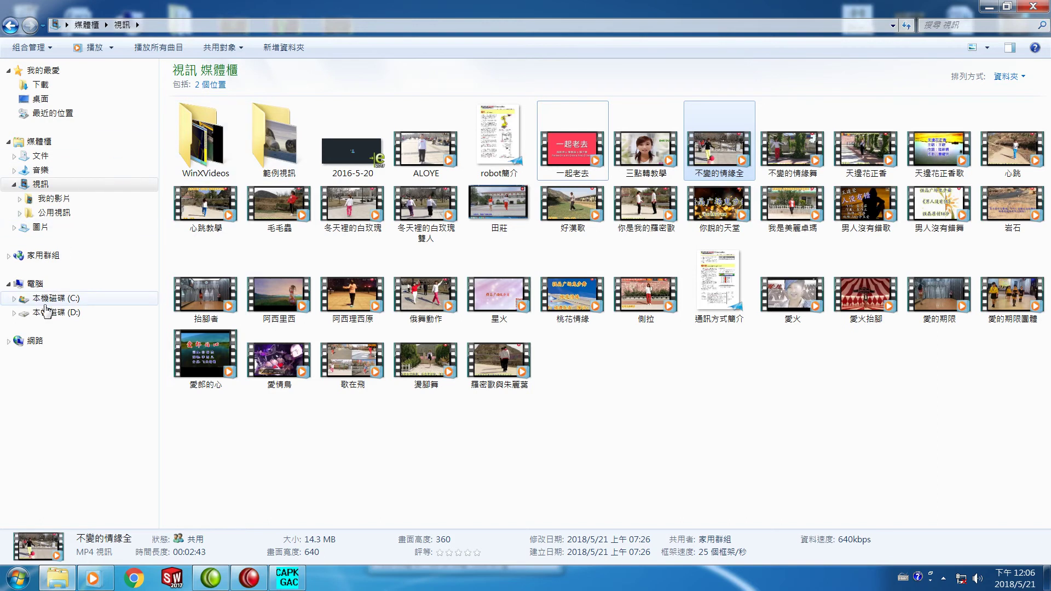
left_click(55, 312)
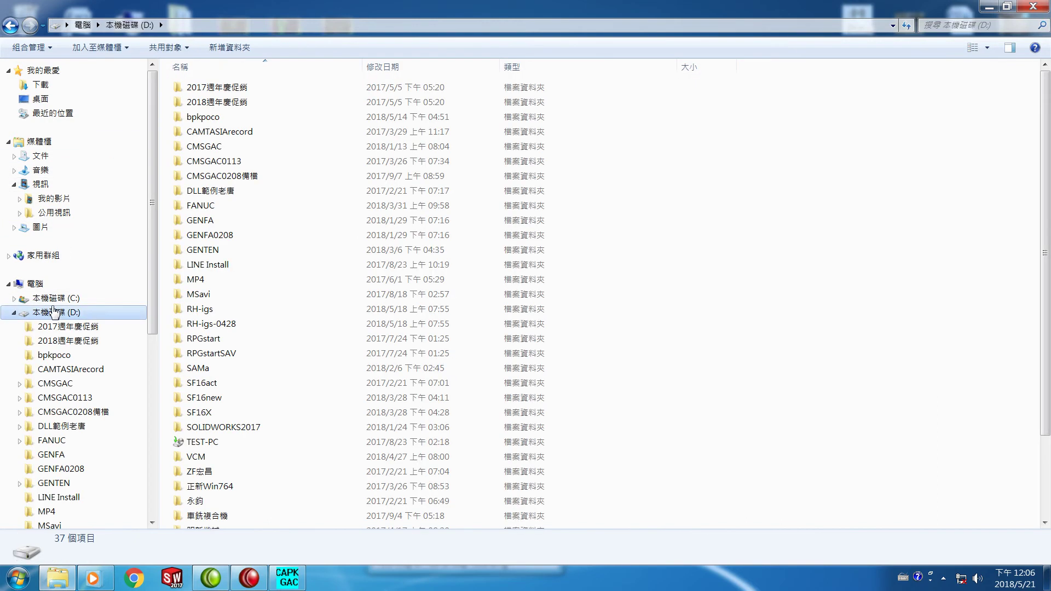
double_click(200, 151)
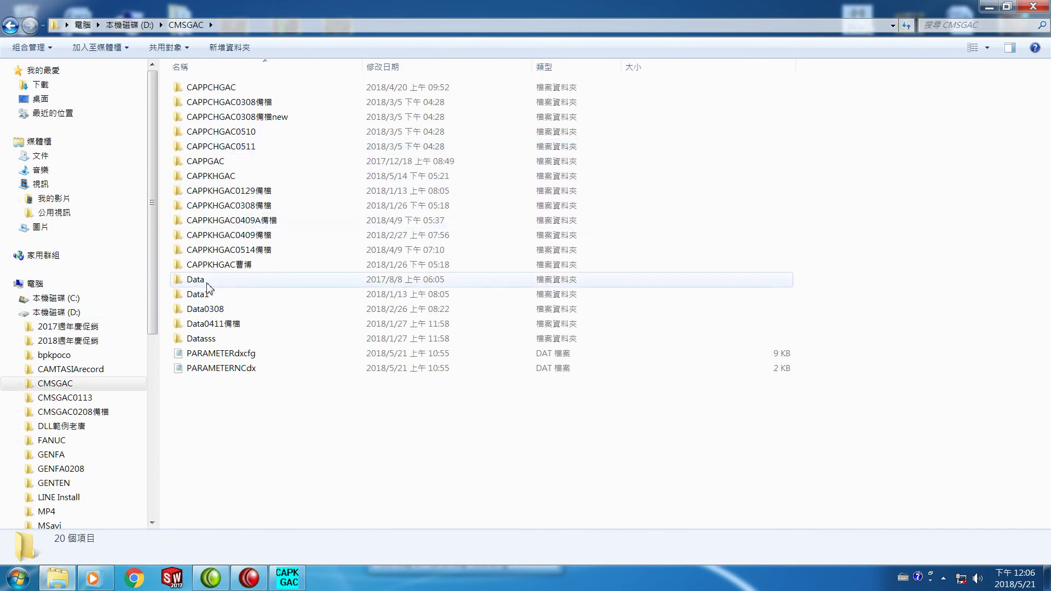
double_click(216, 285)
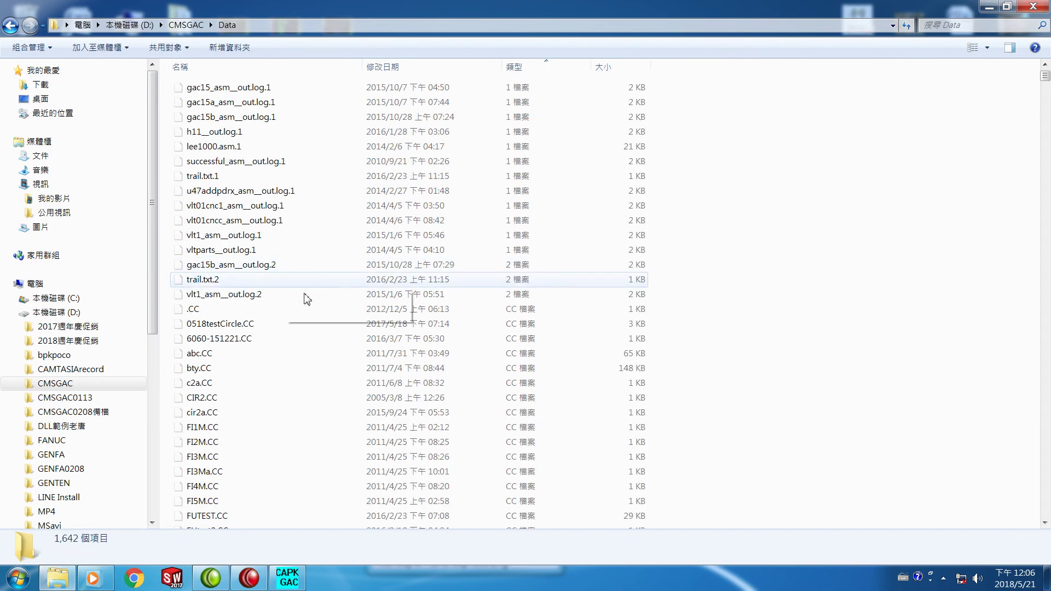
left_click(984, 25)
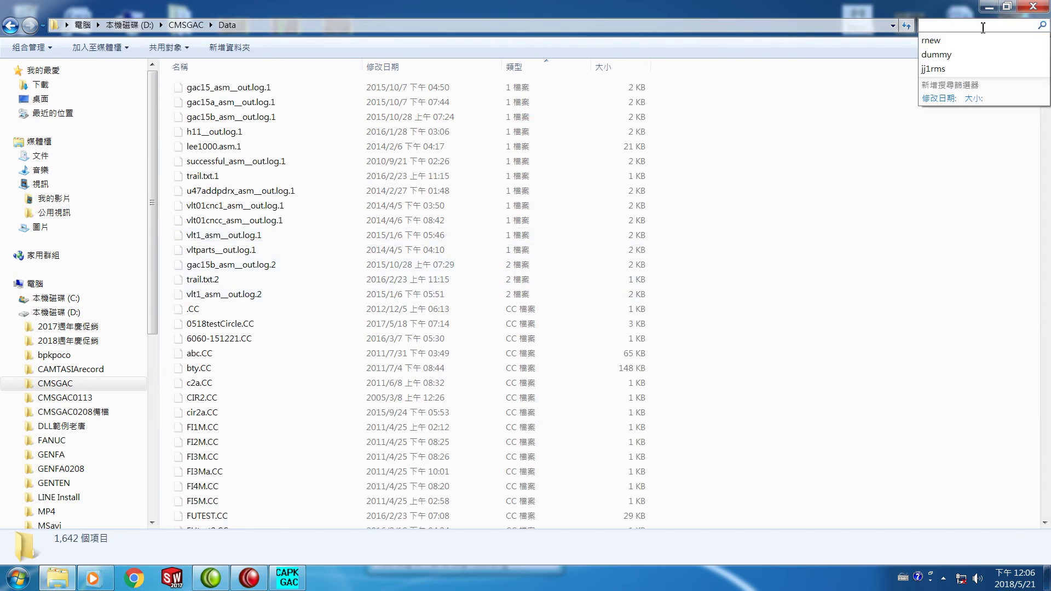
left_click(956, 41)
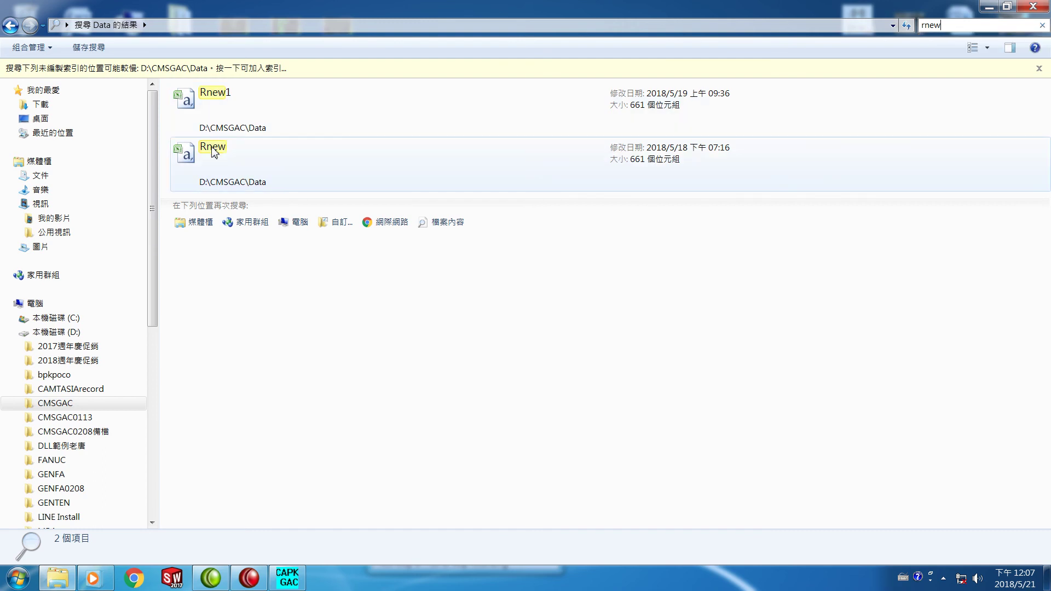
left_click(213, 99)
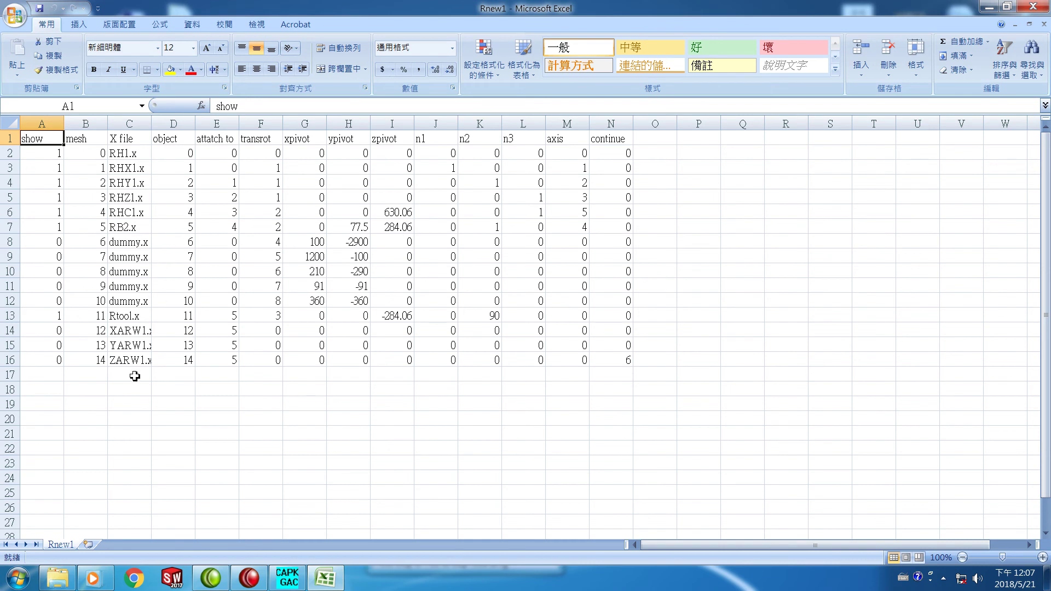
Examine the X file, object and attach-to entries for RH1.x, RHX1.x and RHY1.x in rows 2 to 4.
left_click(120, 157)
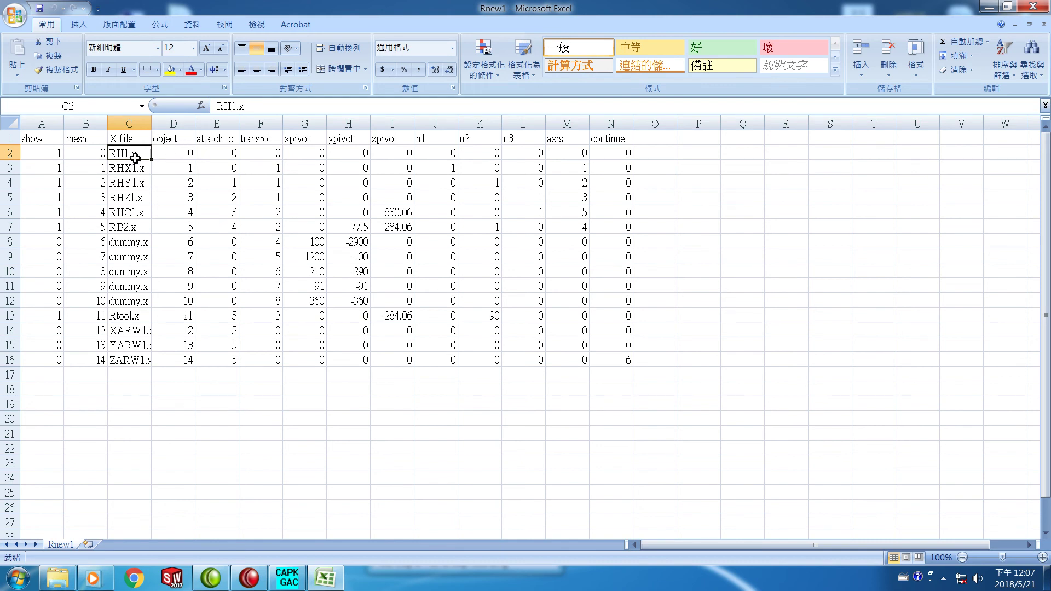
left_click(224, 156)
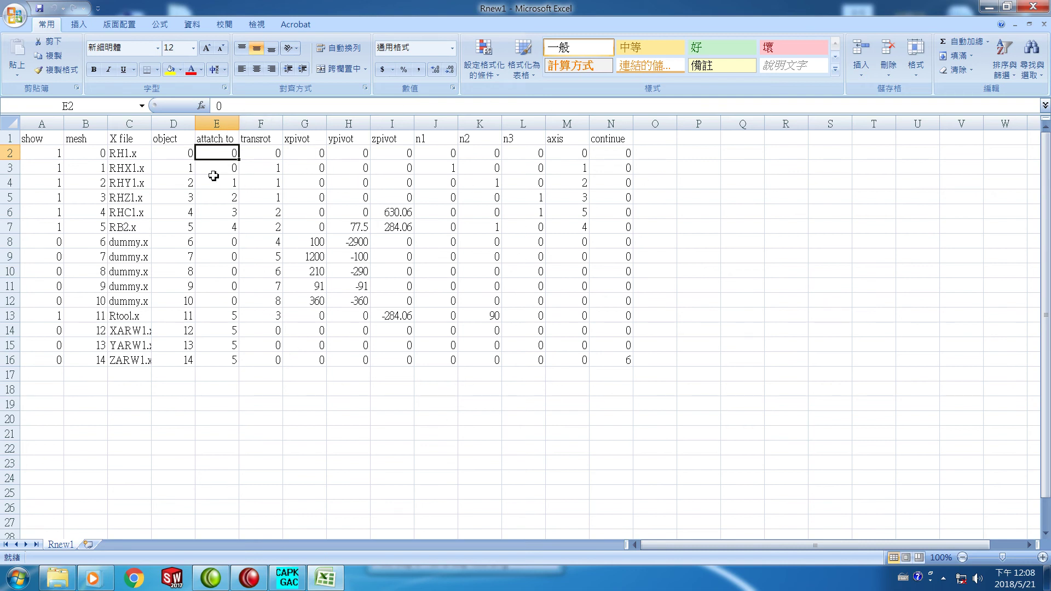
left_click(127, 169)
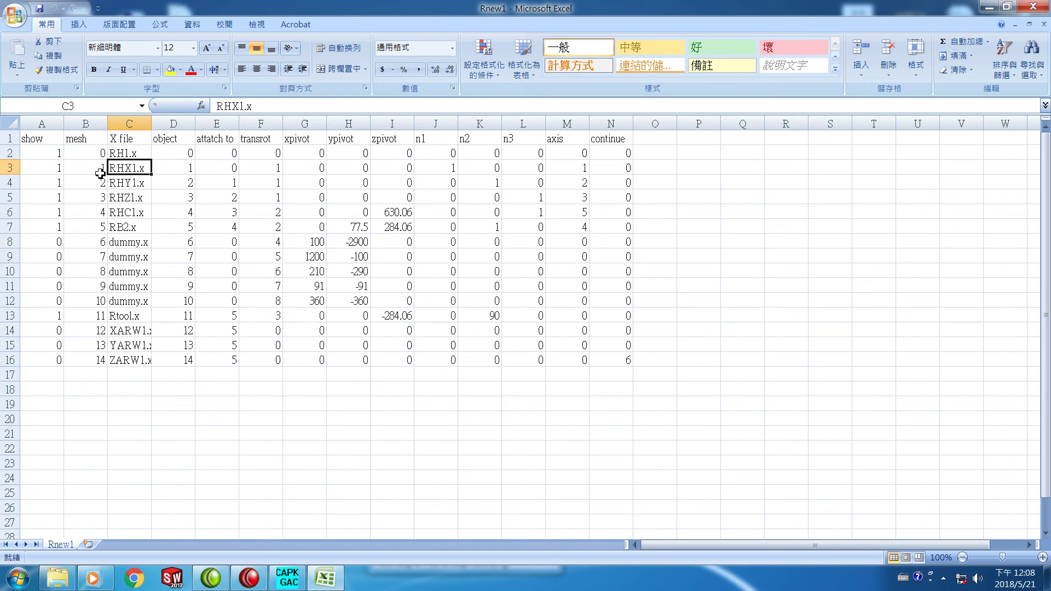
left_click(183, 171)
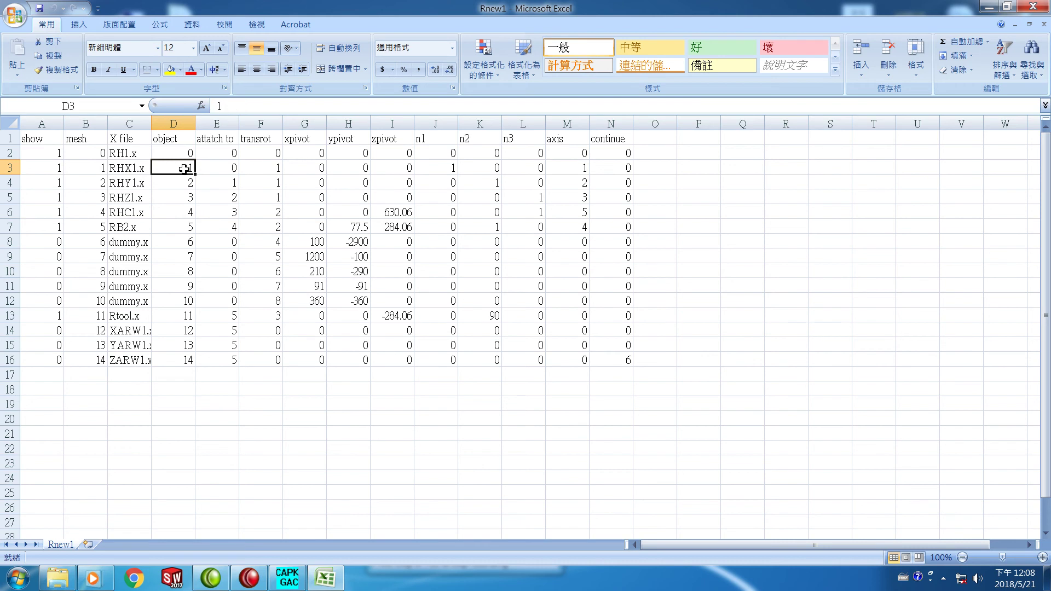
left_click(227, 169)
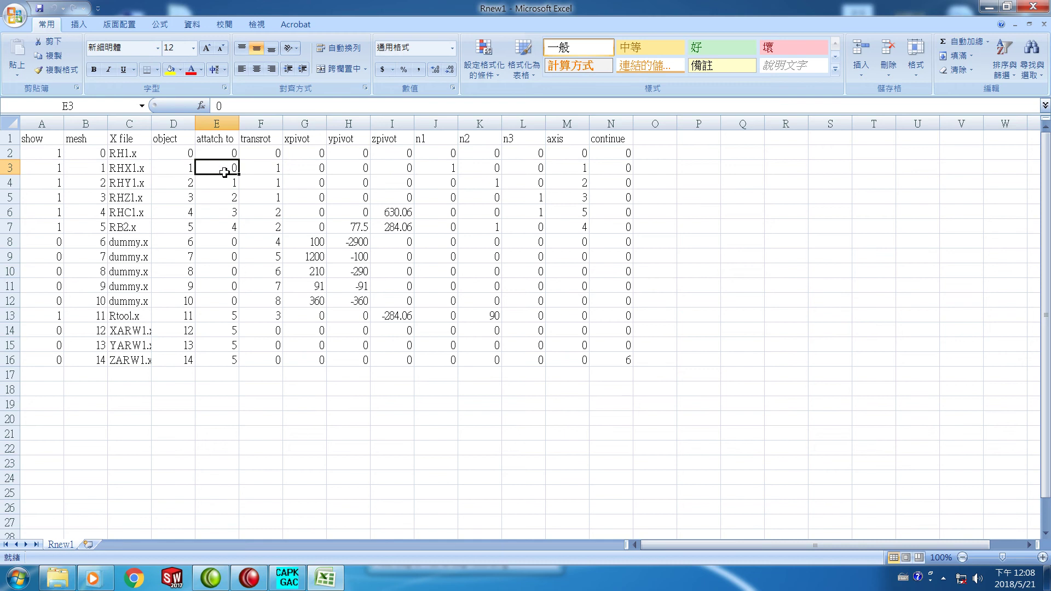
left_click(127, 184)
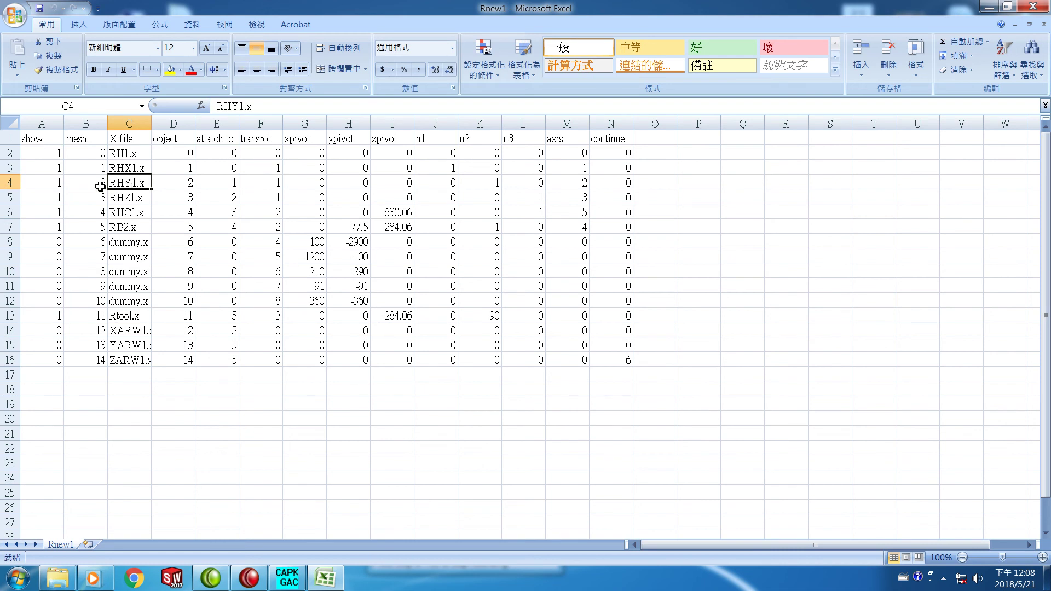
left_click(184, 186)
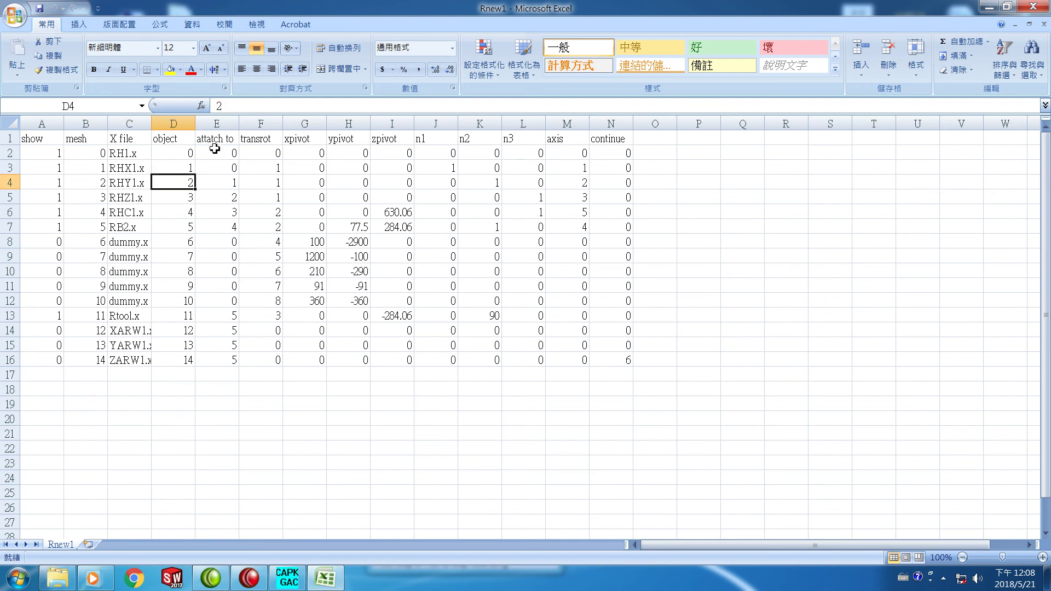
left_click(230, 183)
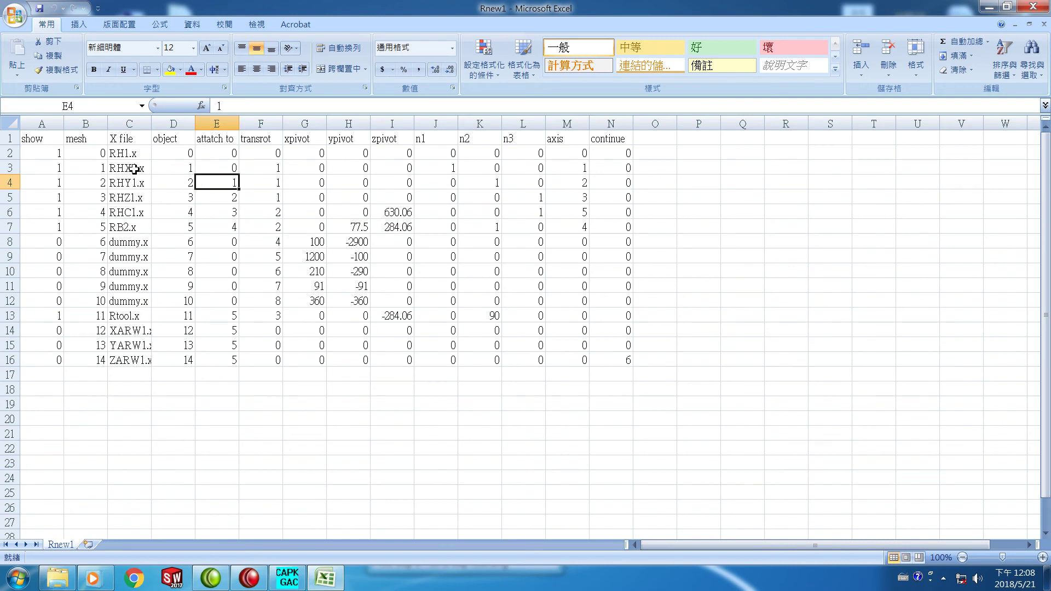
Examine the object and attach-to entries for RHZ1.x, RHC1.x and RB2.x in rows 5 to 7, dismissing the Windows colour scheme prompt.
left_click(124, 201)
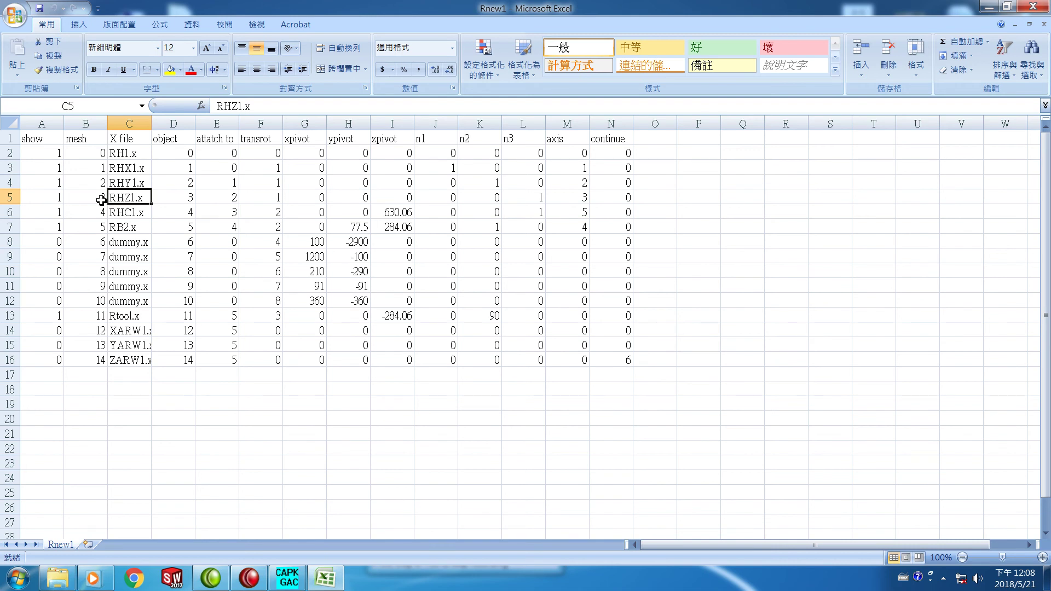
left_click(177, 199)
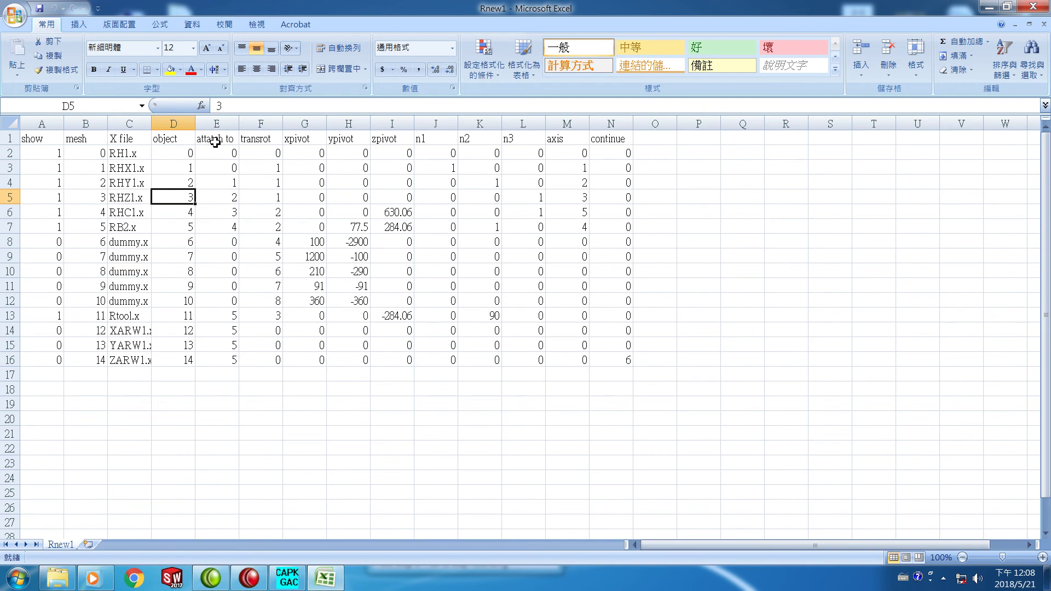
left_click(226, 201)
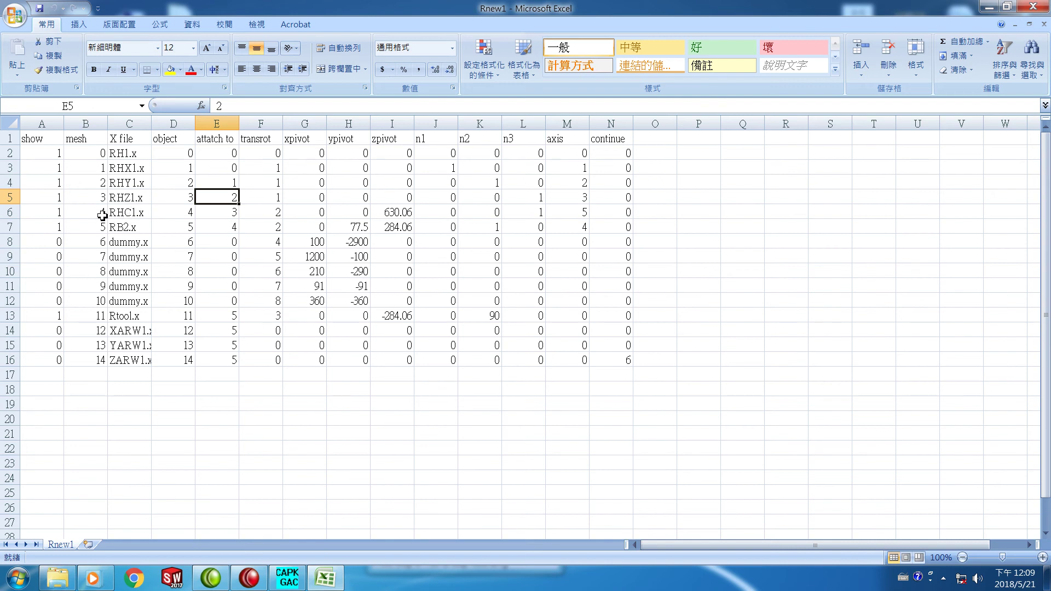
left_click(185, 213)
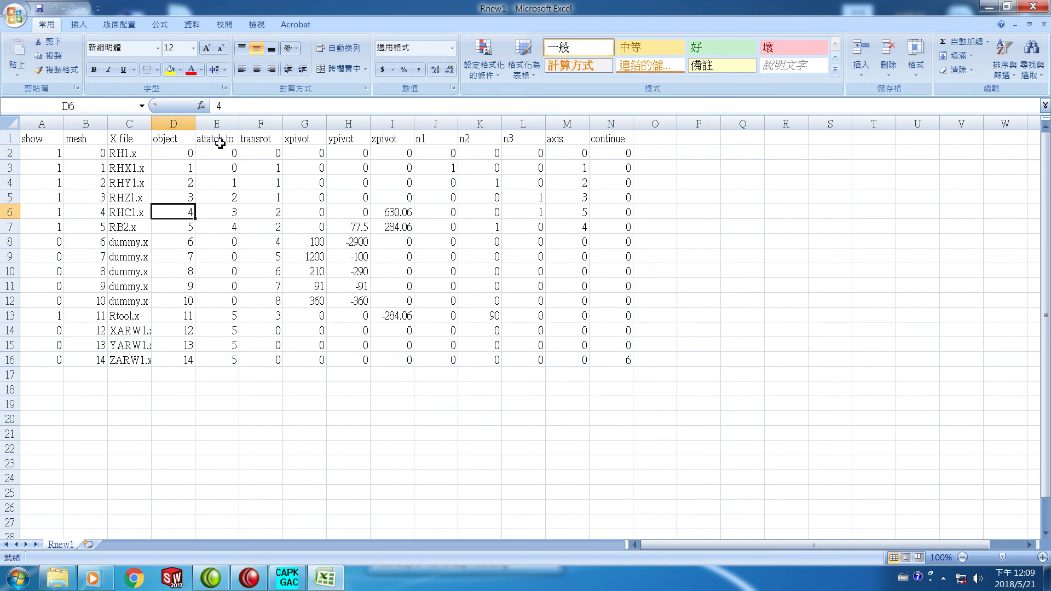
left_click(227, 214)
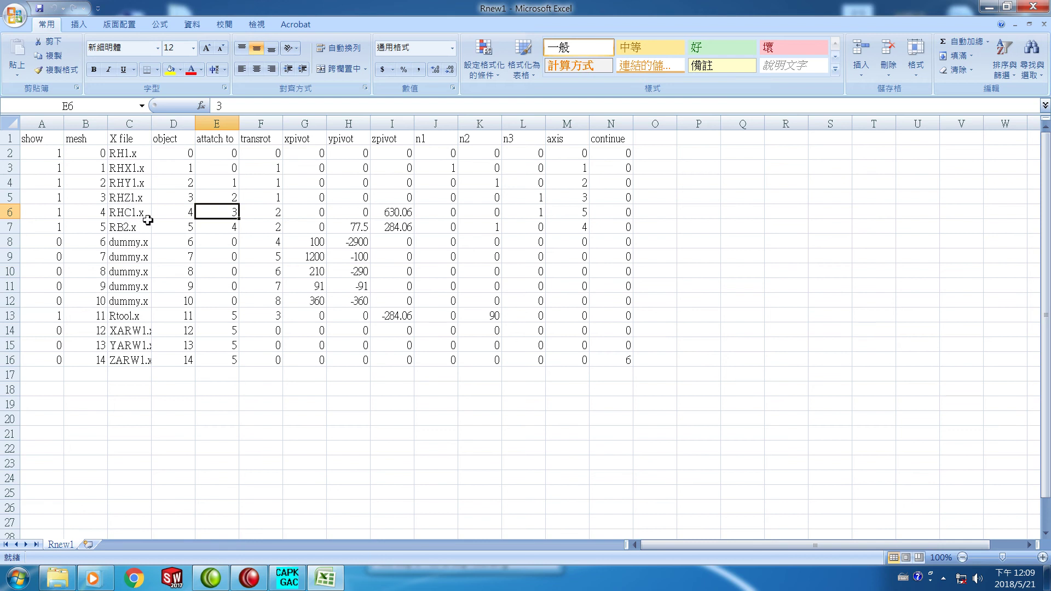
left_click(121, 231)
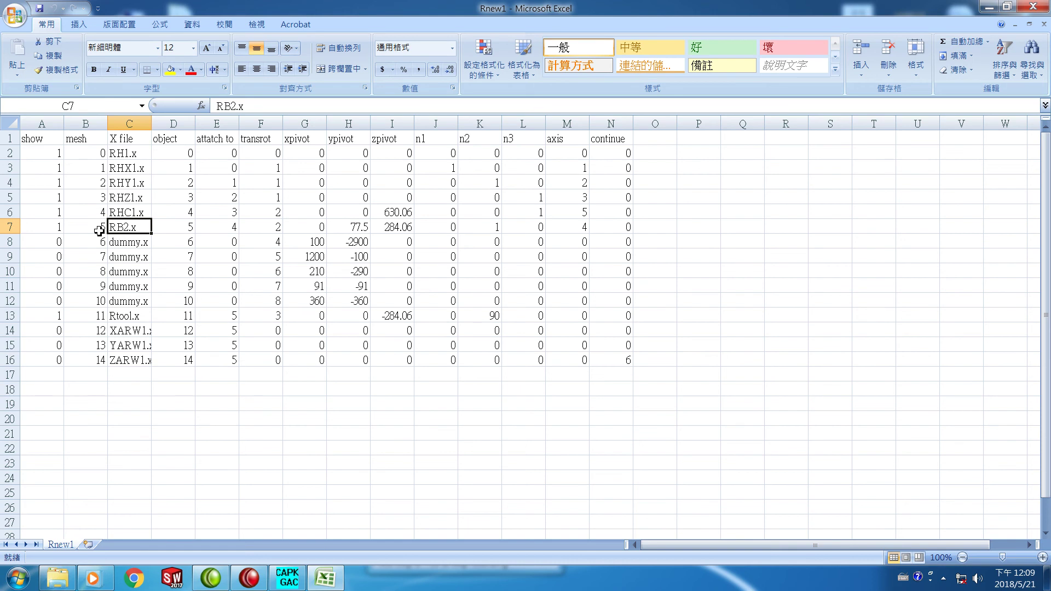
left_click(184, 228)
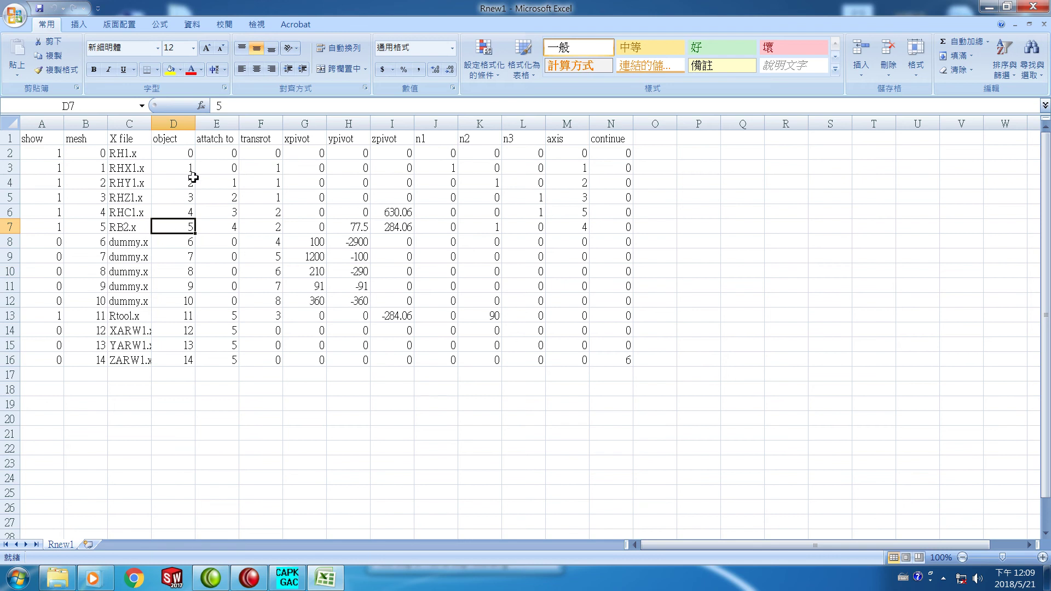
left_click(224, 230)
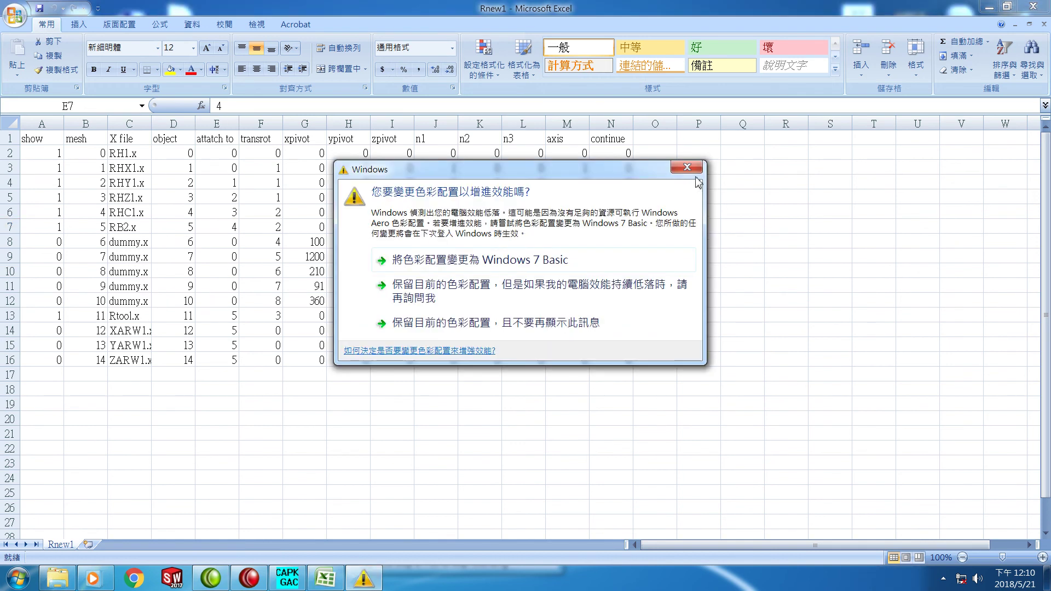
left_click(684, 168)
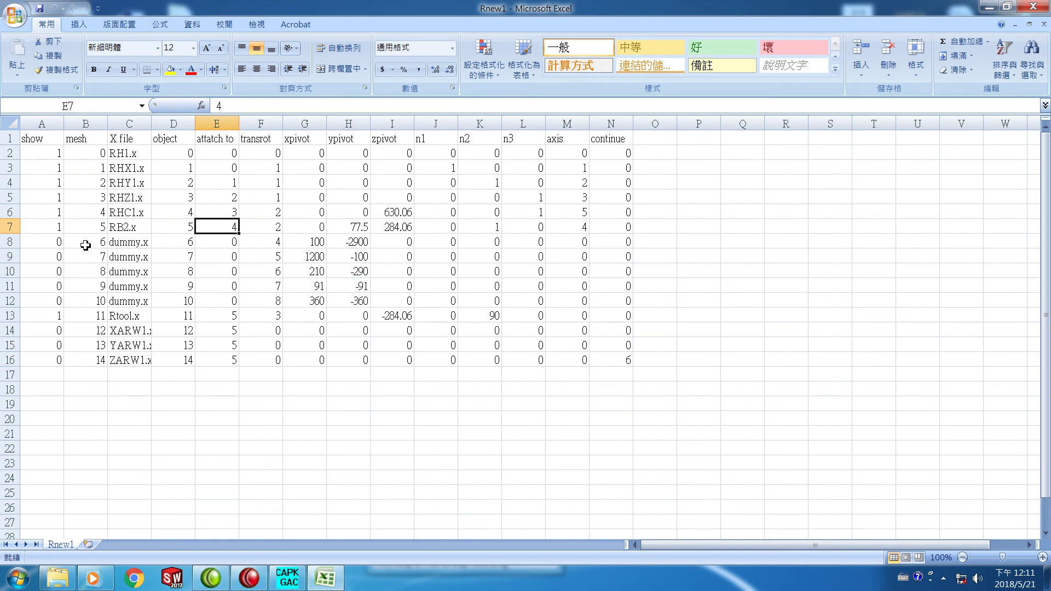
Examine the dummy.x entries in rows 8 to 12 and the Rtool.x entry in row 13, dismissing the Windows colour scheme prompts.
left_click(10, 242)
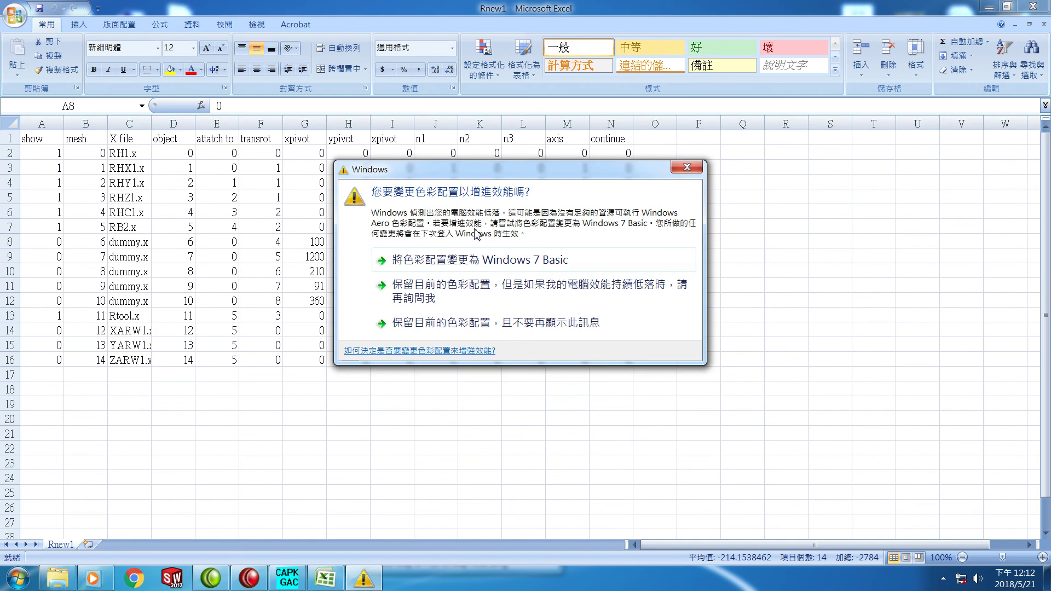
left_click(686, 167)
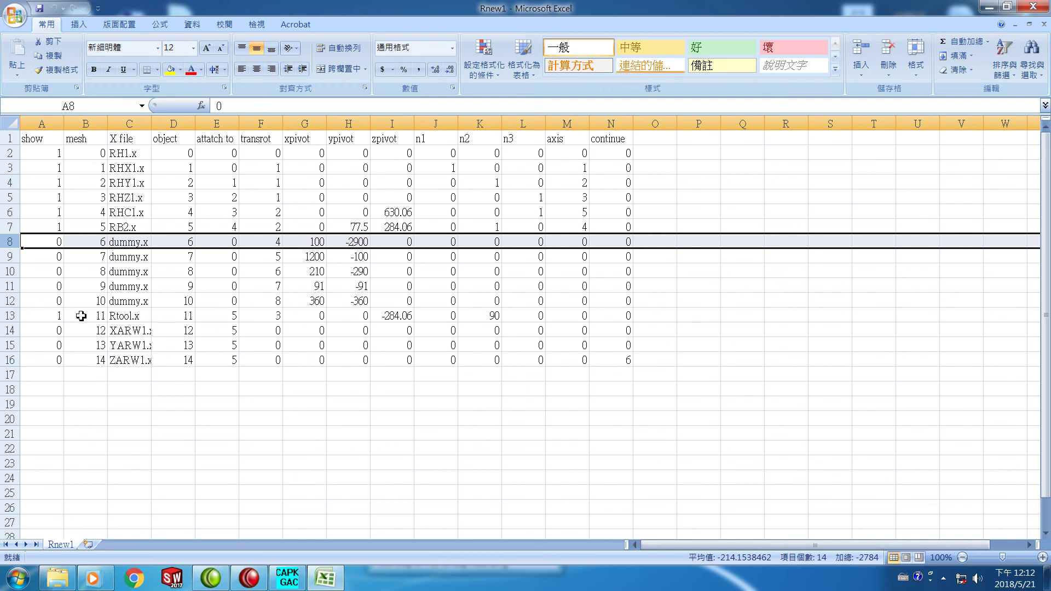
left_click(6, 304)
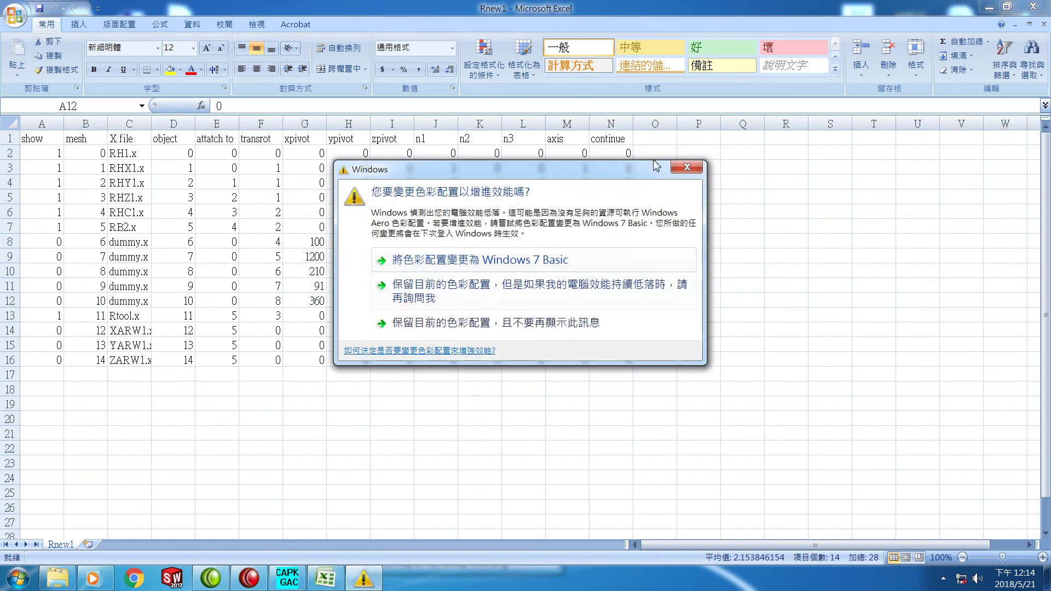
left_click(687, 167)
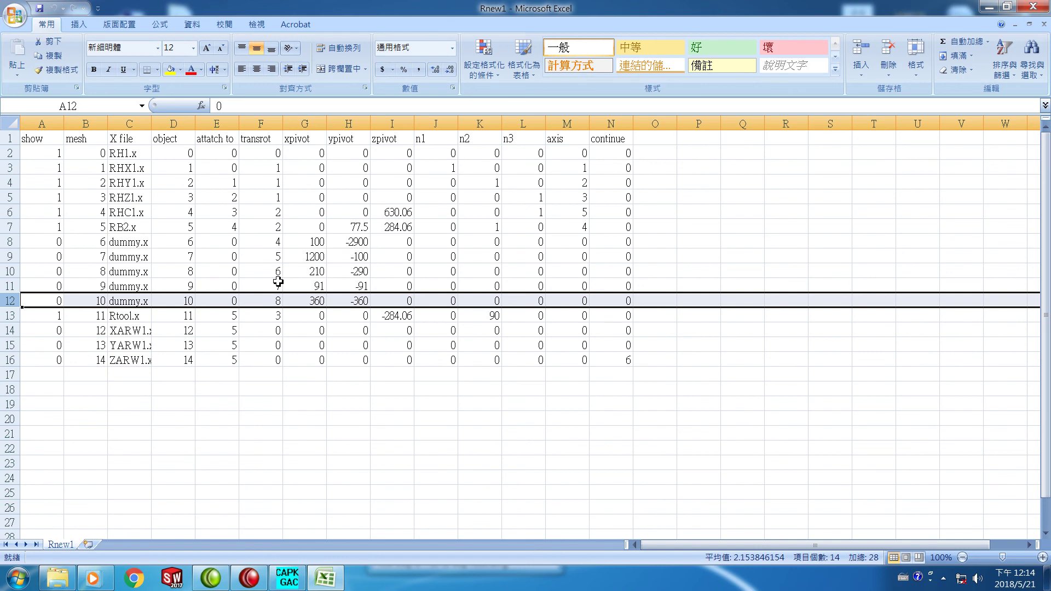
left_click(11, 318)
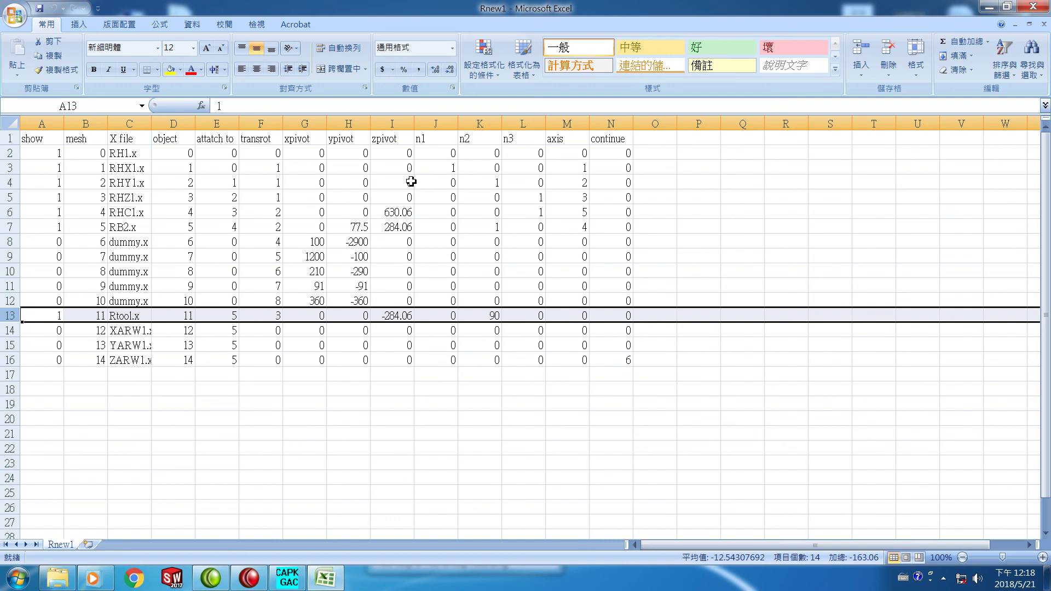
Examine the transrot, pivot, n1 to n3 and axis entries for RHX1.x, RHY1.x, RHZ1.x, RB2.x and RHC1.x in rows 3 to 7.
left_click(7, 169)
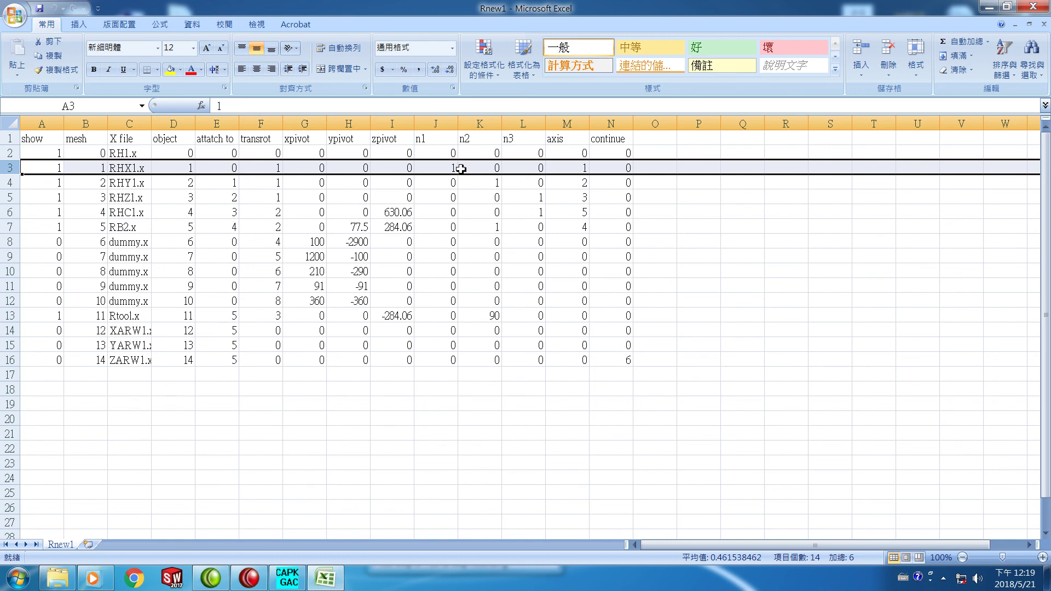
left_click(22, 187)
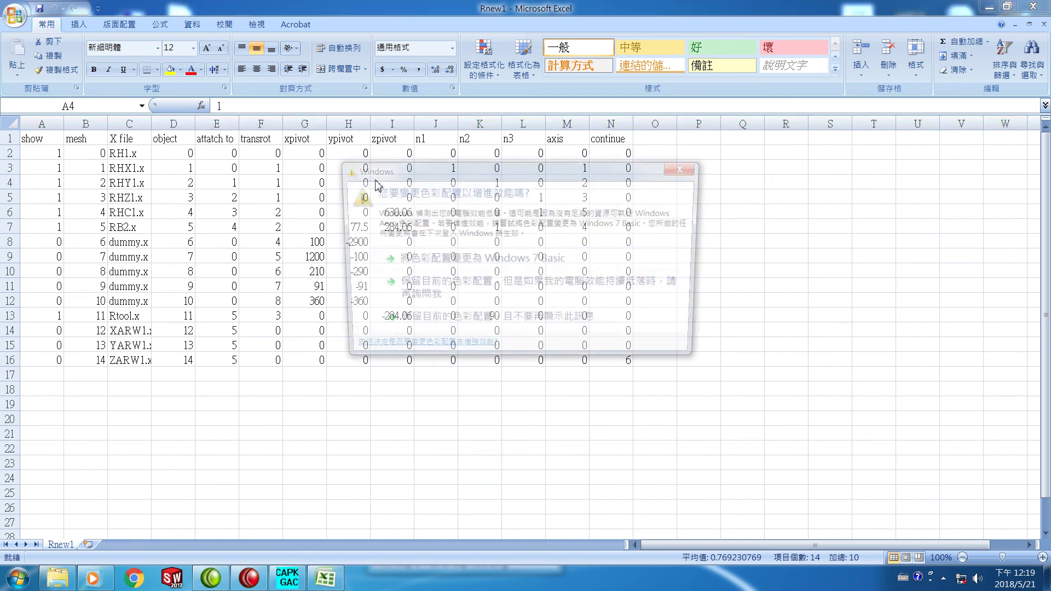
left_click(684, 168)
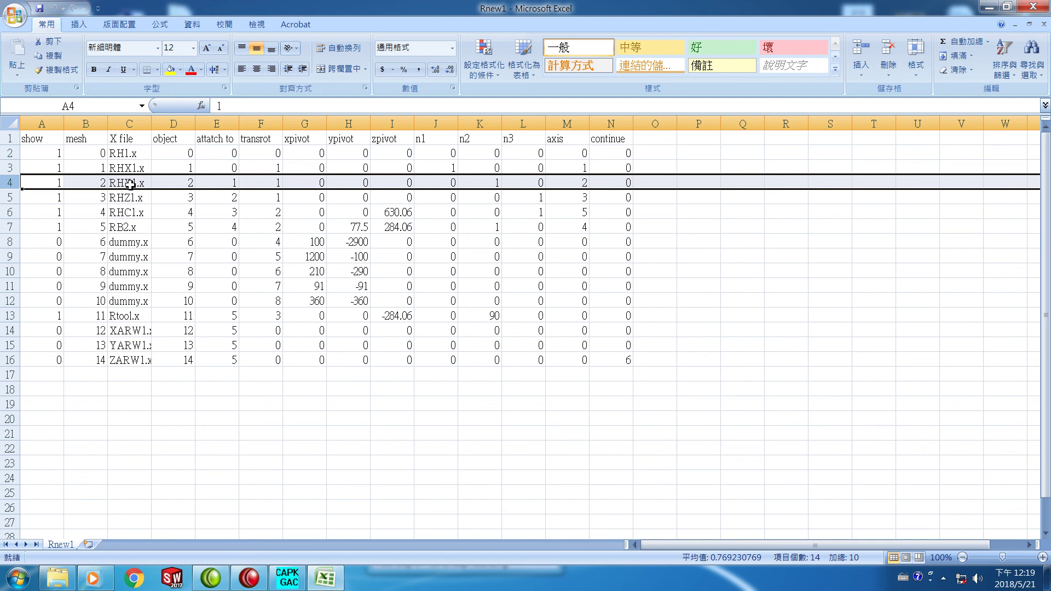
left_click(10, 198)
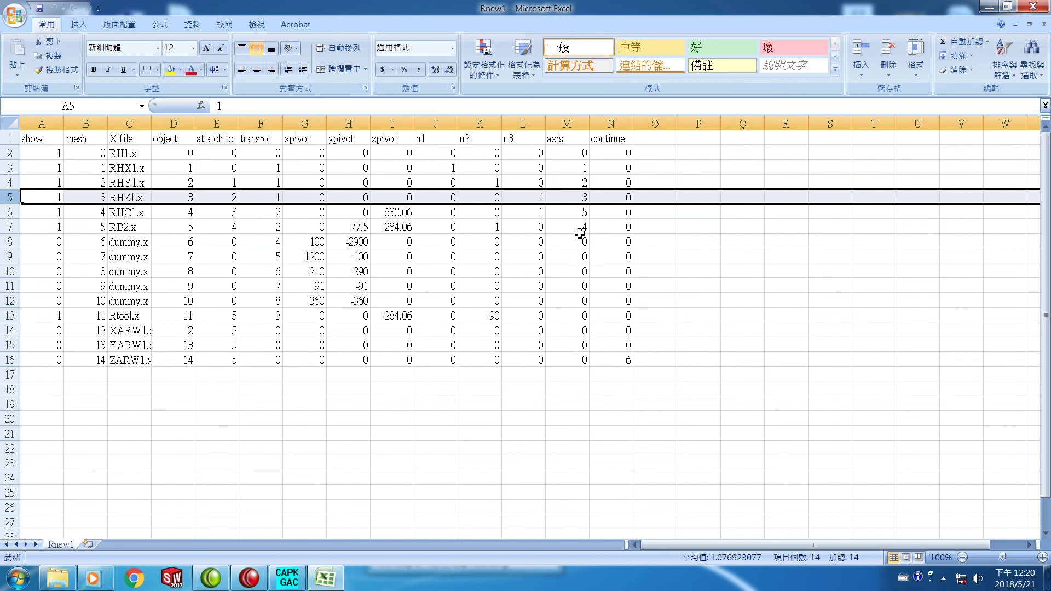
left_click(8, 231)
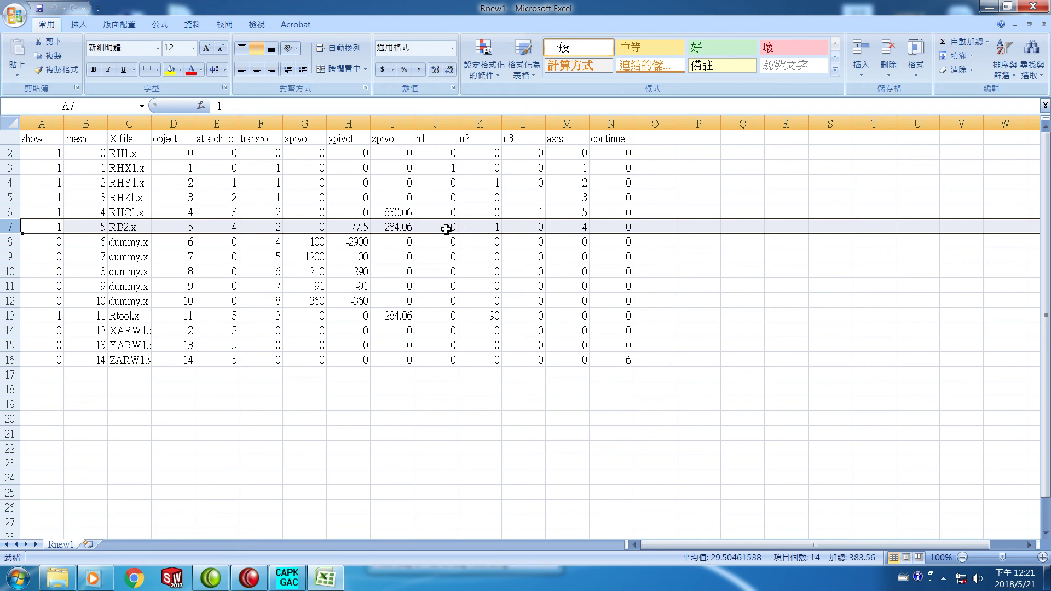
left_click(686, 167)
left_click(9, 212)
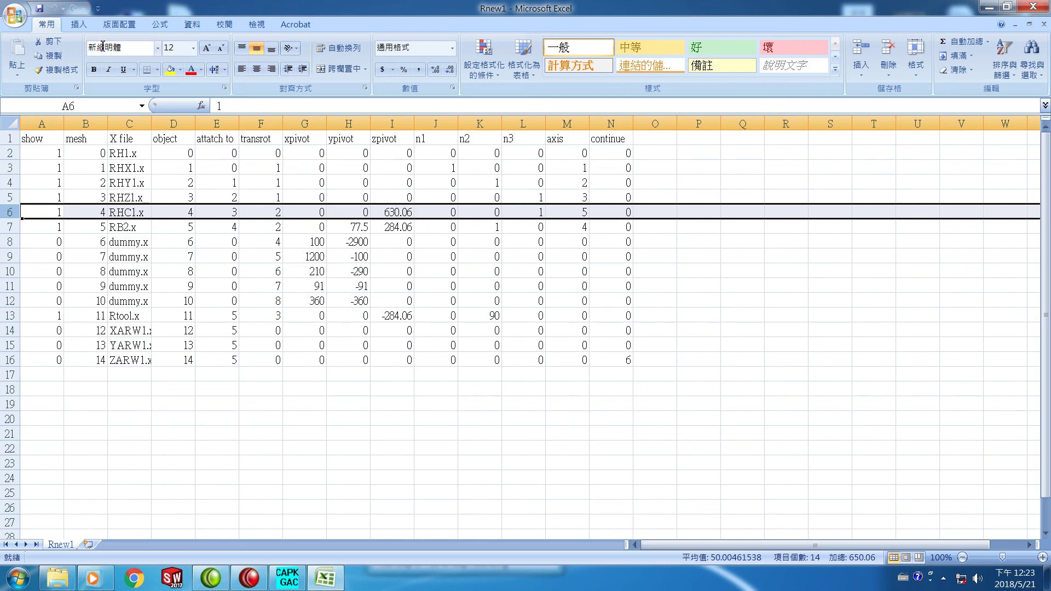
Save the table over Rnew1.csv in D:\CMSGAC\Data, keeping the comma-separated format, and close Excel.
left_click(40, 9)
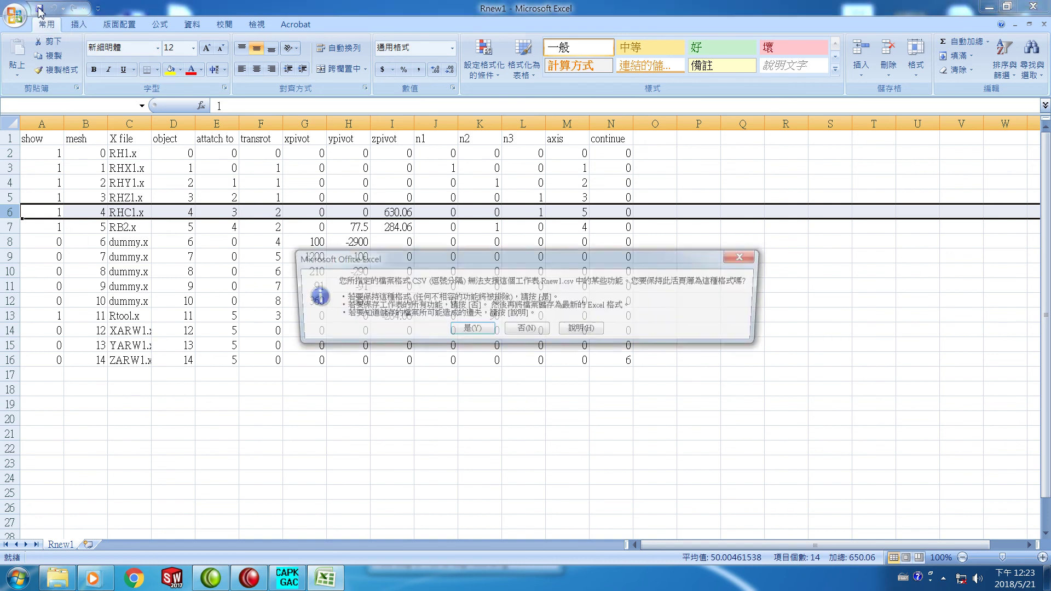
left_click(469, 332)
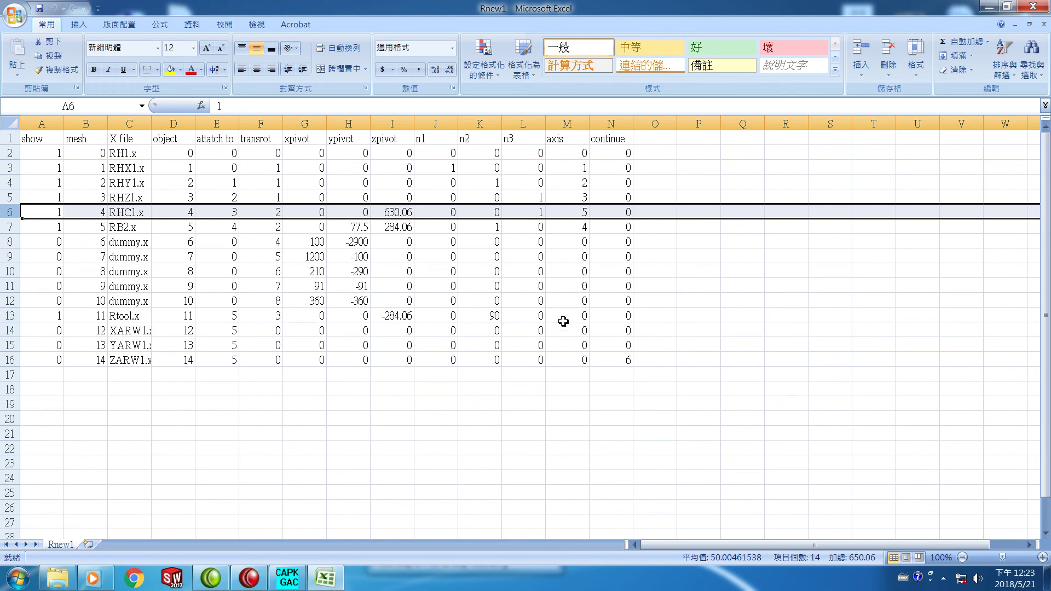
left_click(1033, 7)
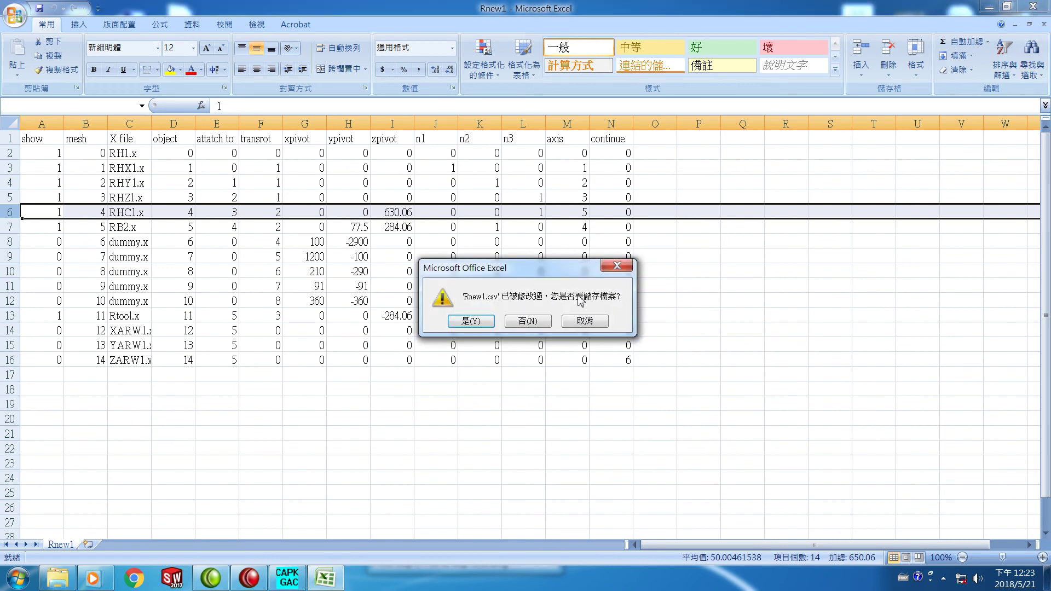
left_click(472, 320)
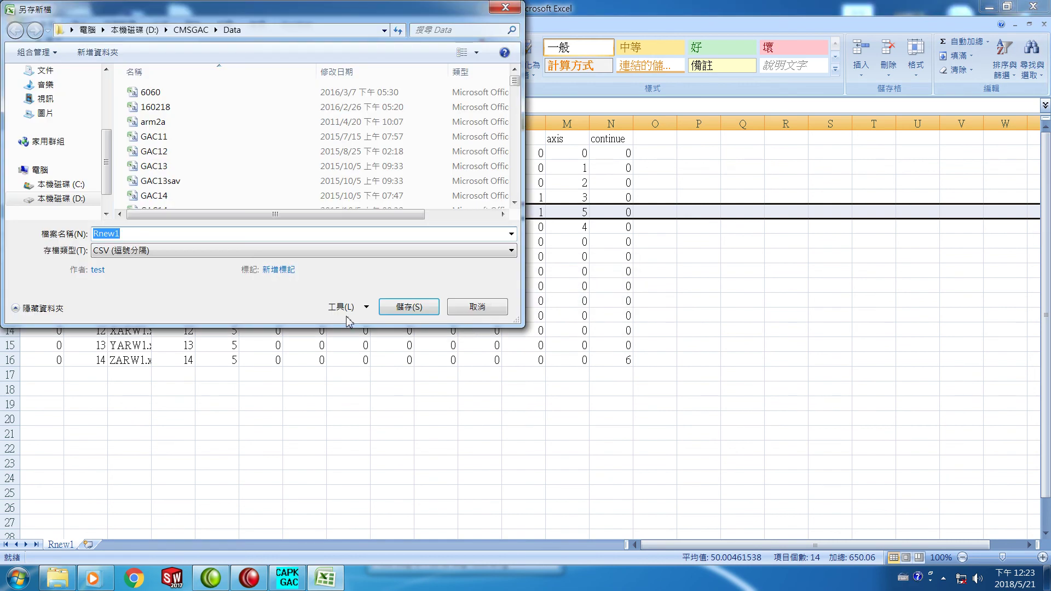
left_click(410, 307)
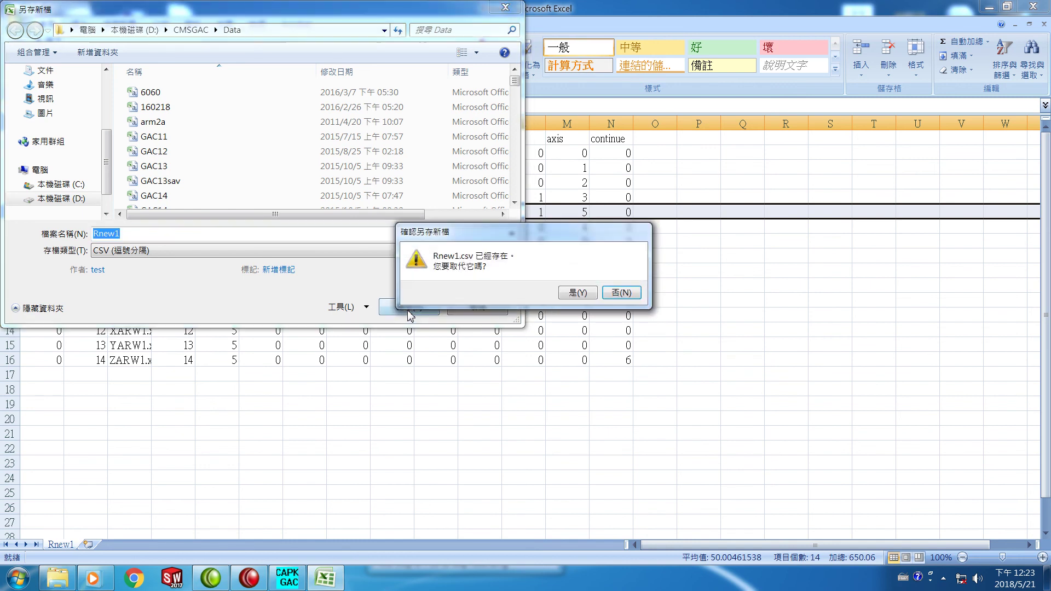
left_click(578, 296)
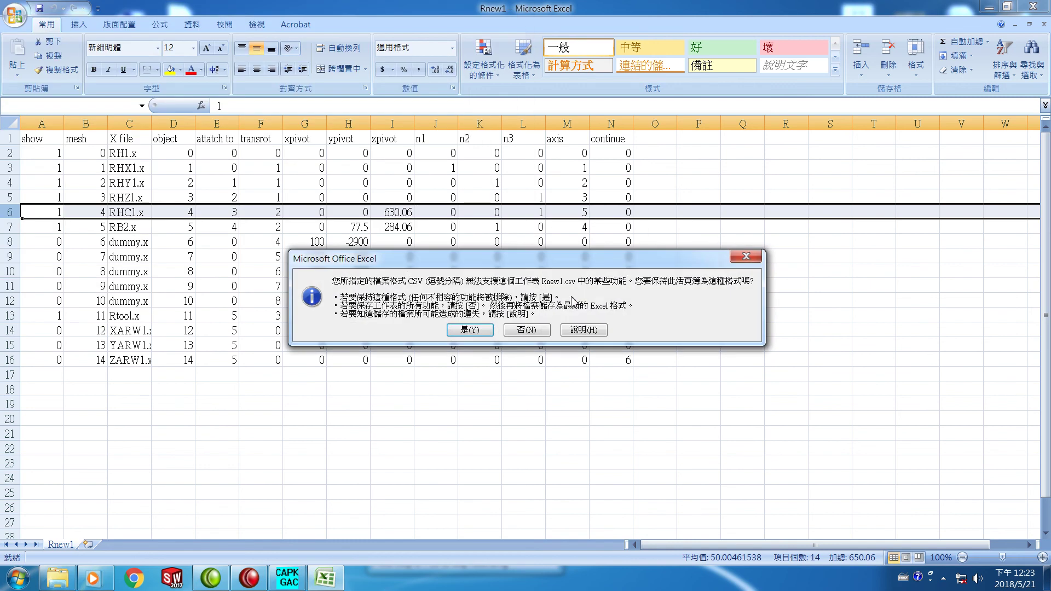
left_click(470, 333)
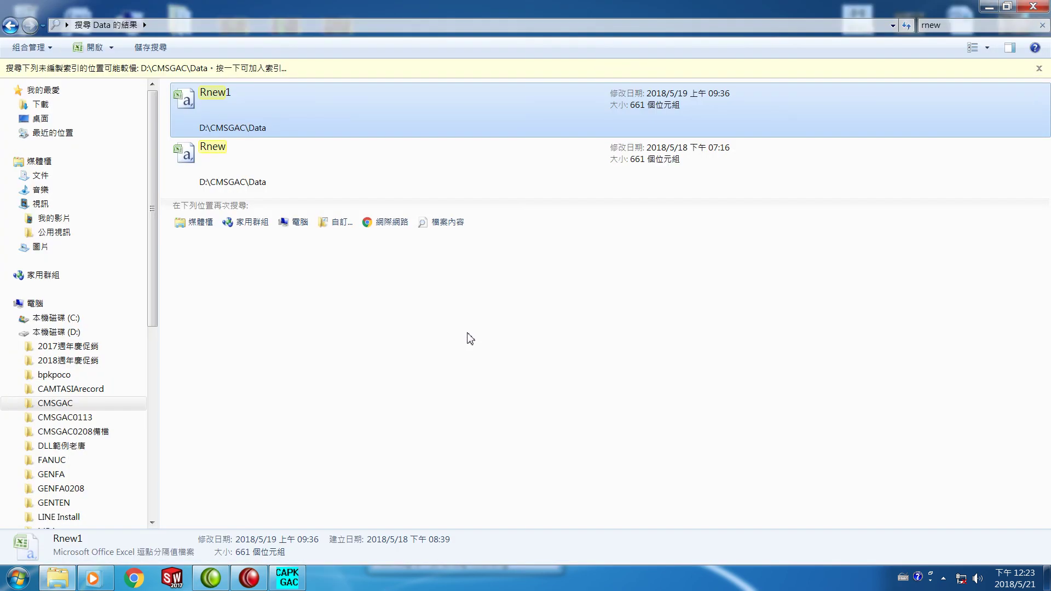
Switch to the CAPPKHGAC platform, clear the current scene and load the Rnew1 scenery CSV file from D:\CMSGAC\Data.
left_click(292, 583)
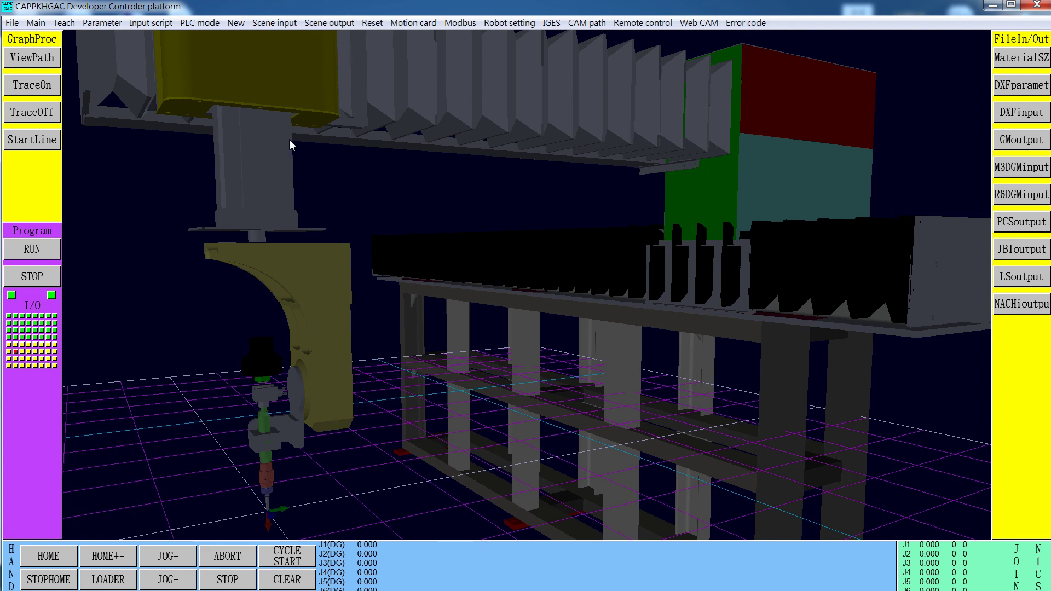
left_click(236, 23)
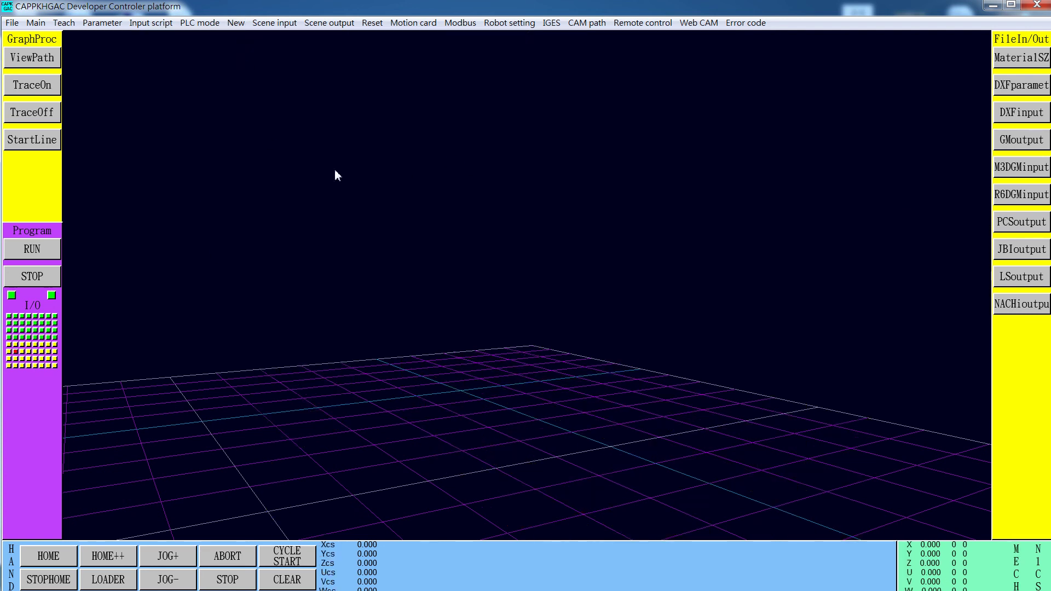
left_click(274, 27)
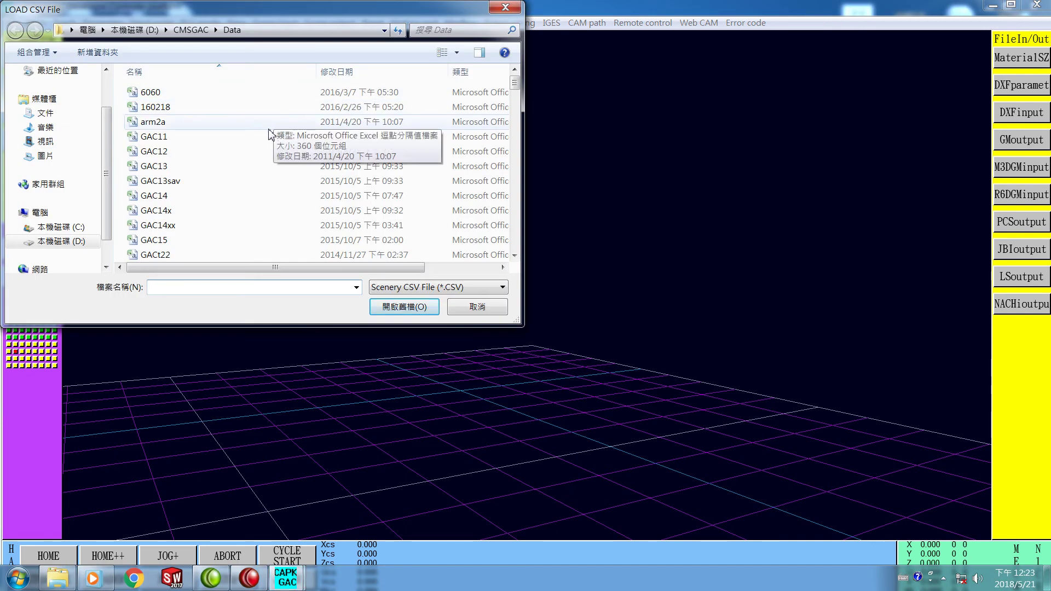
left_click_drag(515, 83, 523, 171)
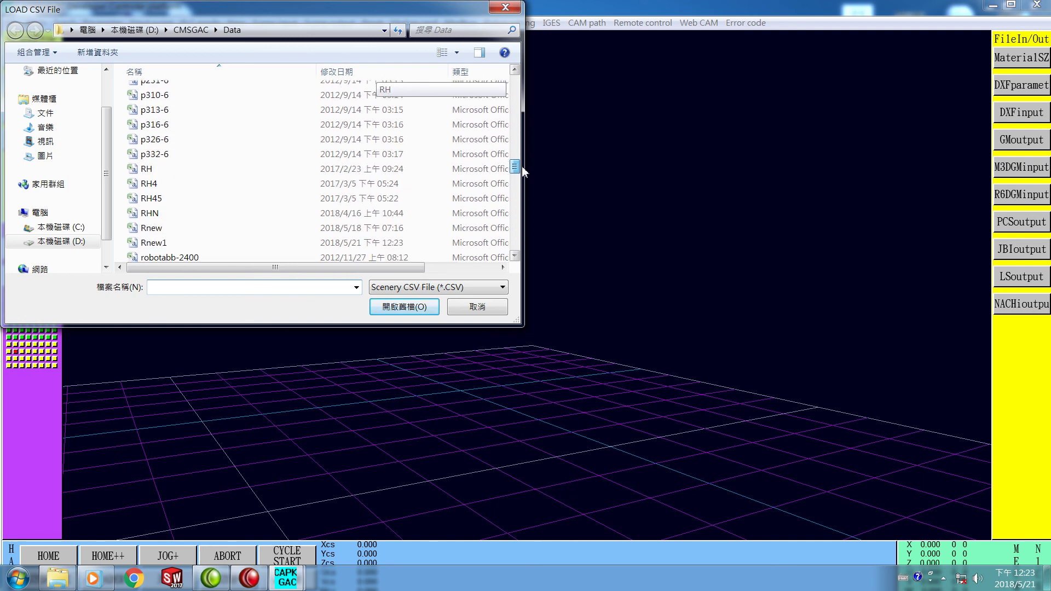
left_click(159, 242)
left_click(404, 306)
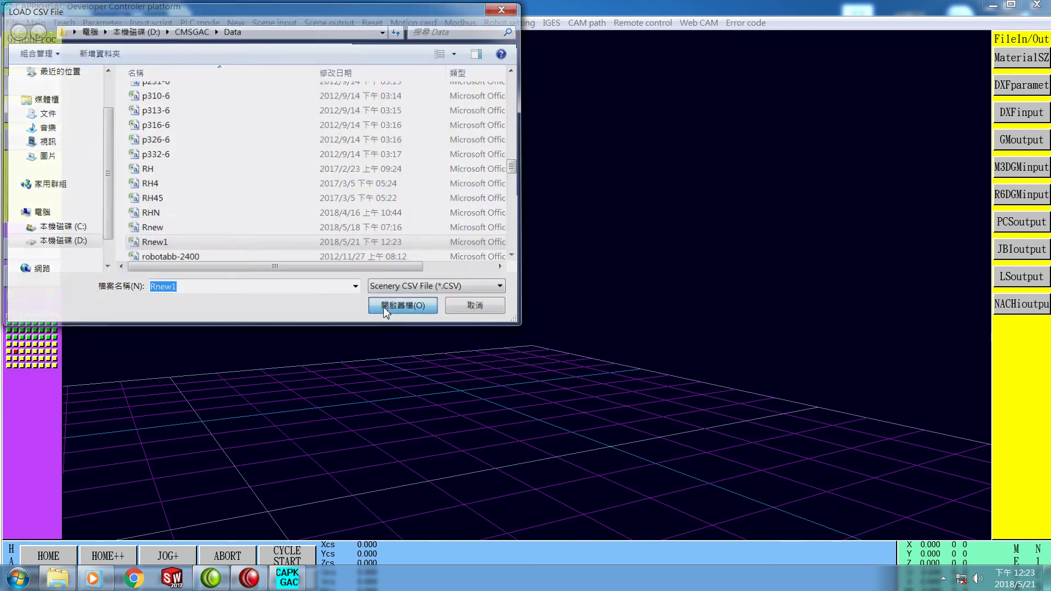